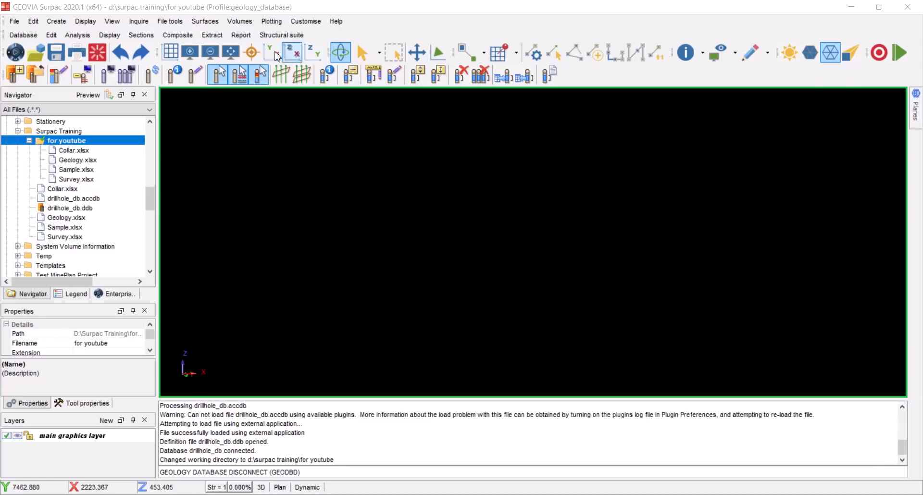
Switch the interface layout to No Profile
right_click(478, 30)
mouse_move(501, 54)
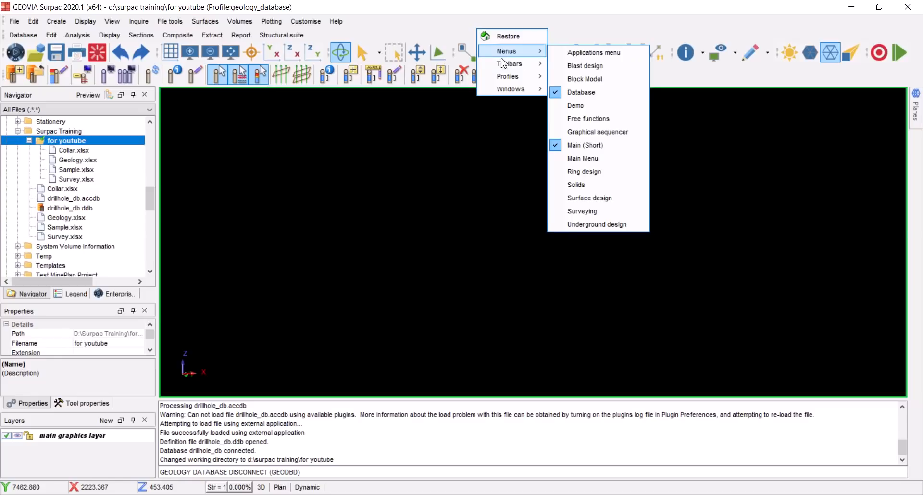
mouse_move(513, 83)
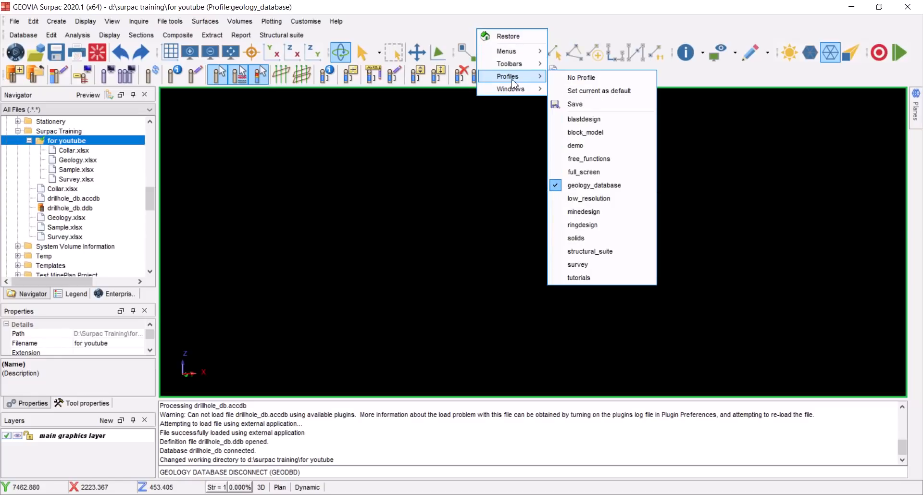
left_click(581, 77)
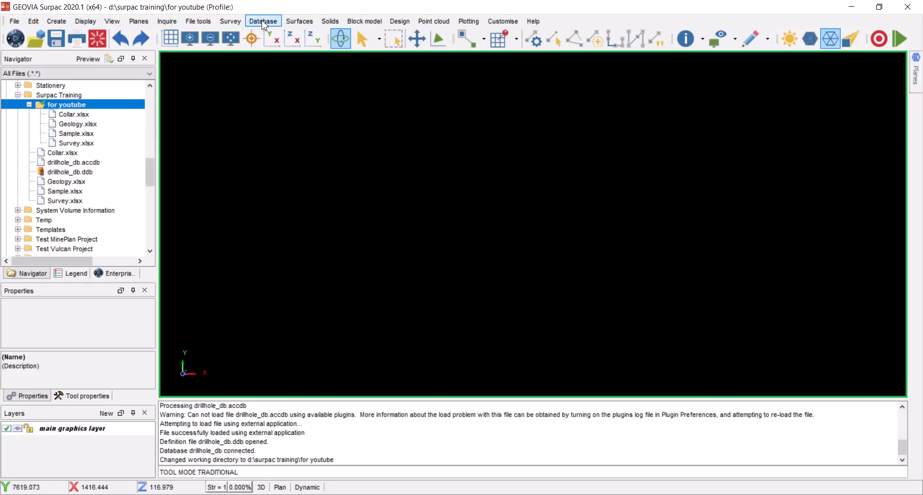
left_click(263, 22)
mouse_move(264, 35)
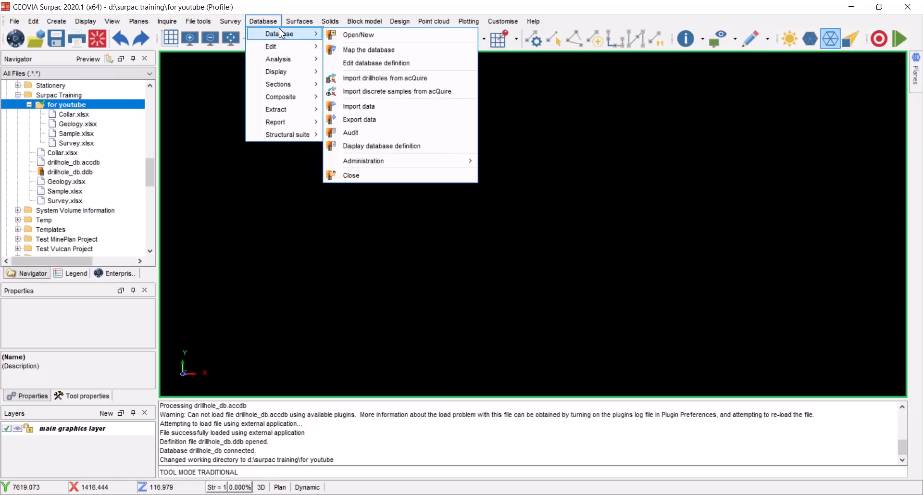
mouse_move(294, 112)
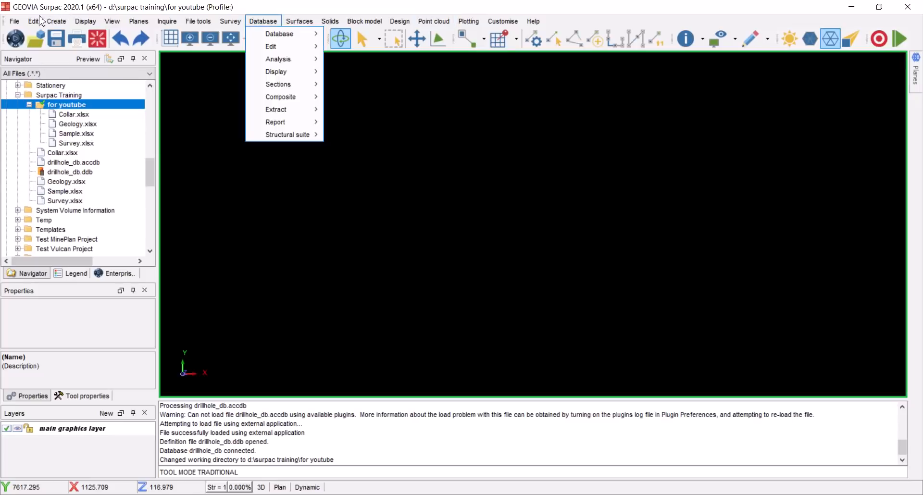
mouse_move(166, 21)
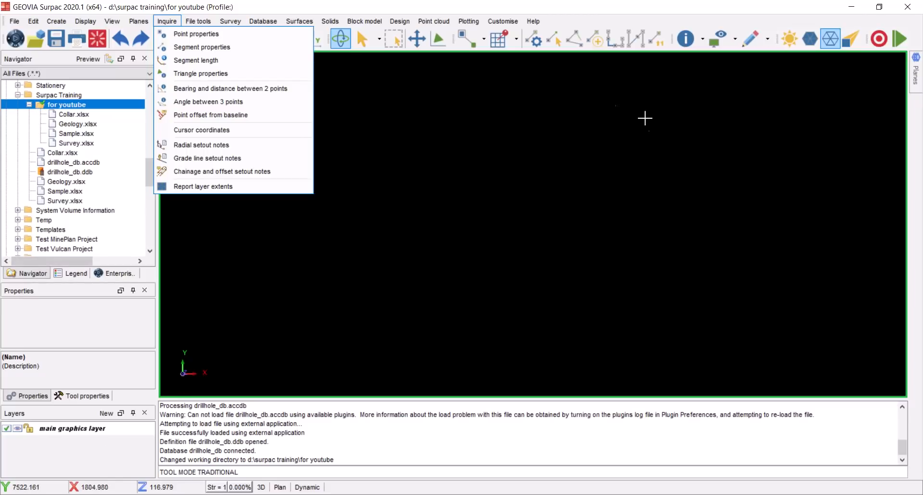
left_click(588, 184)
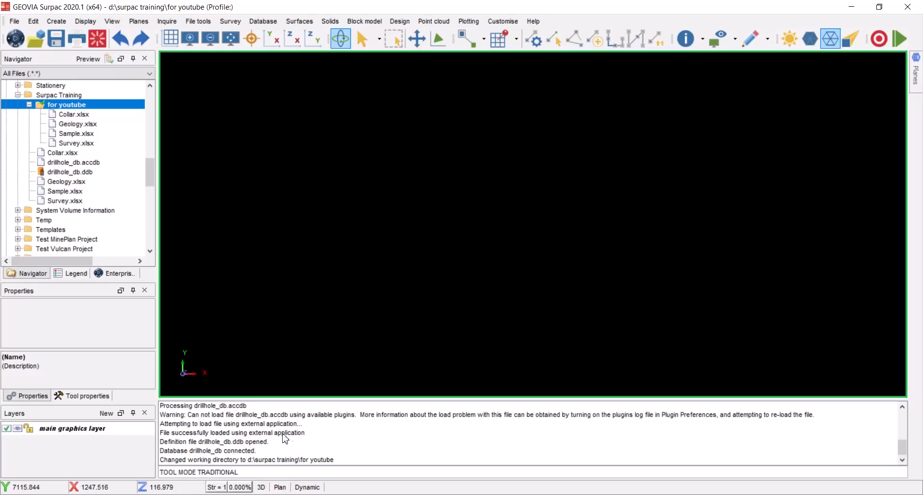
Clear the message window and apply the geology_database profile to the interface
right_click(320, 429)
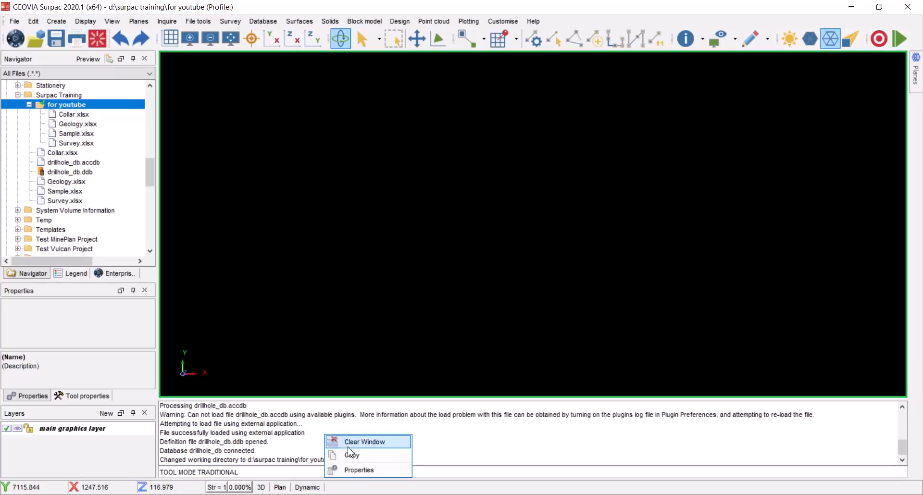
left_click(342, 440)
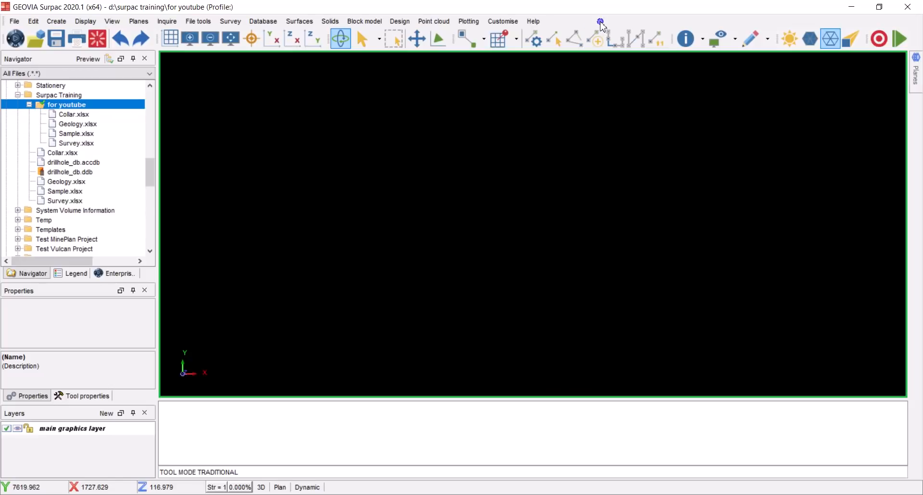
right_click(601, 23)
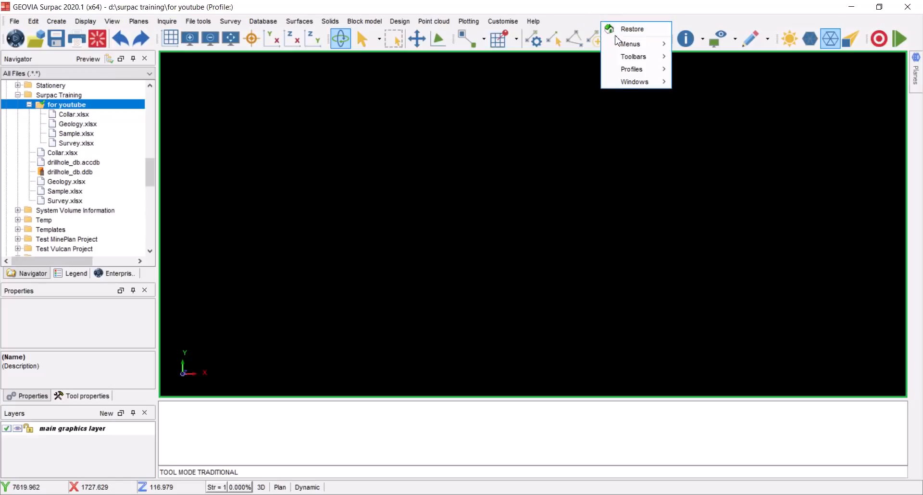
mouse_move(621, 47)
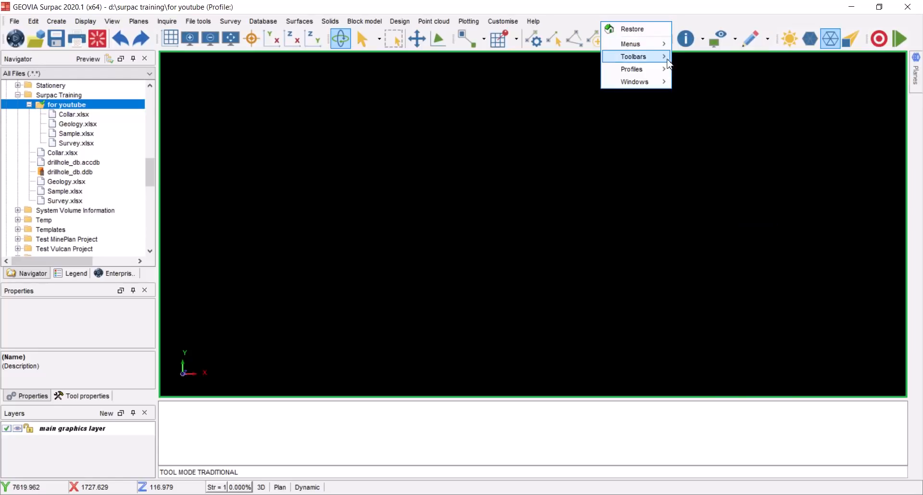
mouse_move(654, 62)
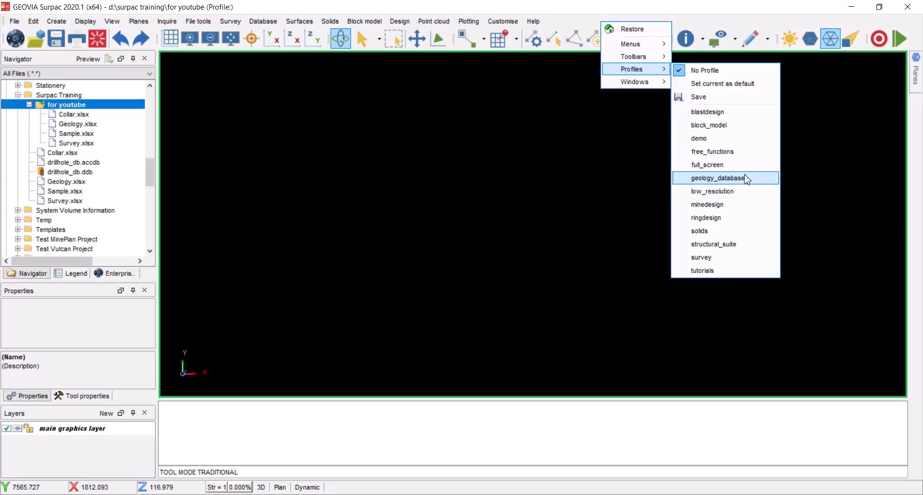
left_click(720, 179)
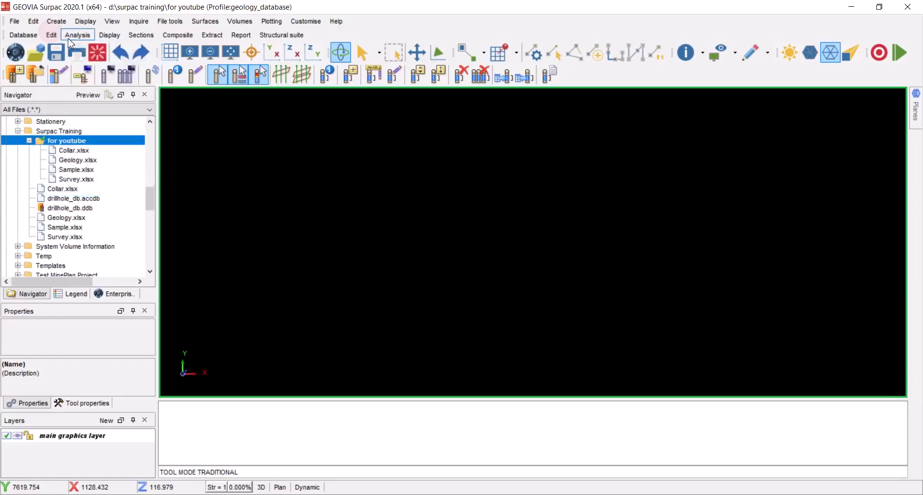
left_click(109, 35)
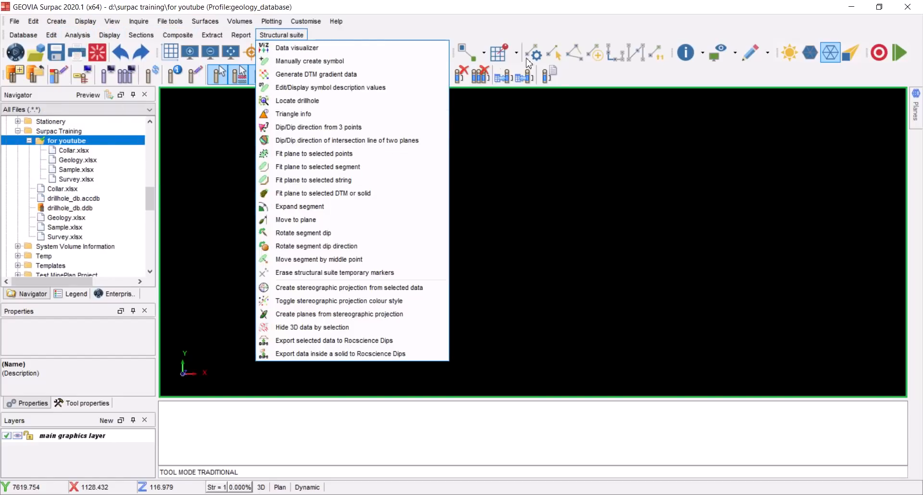
left_click(505, 24)
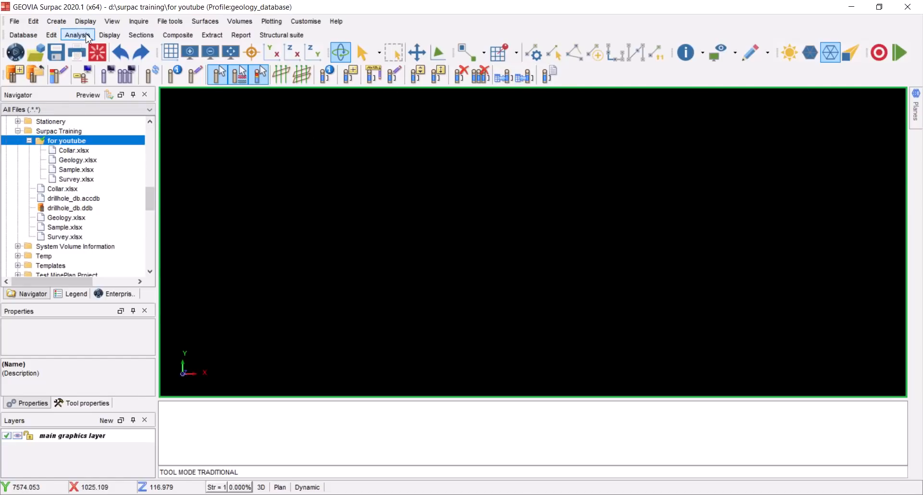
left_click(109, 35)
mouse_move(141, 35)
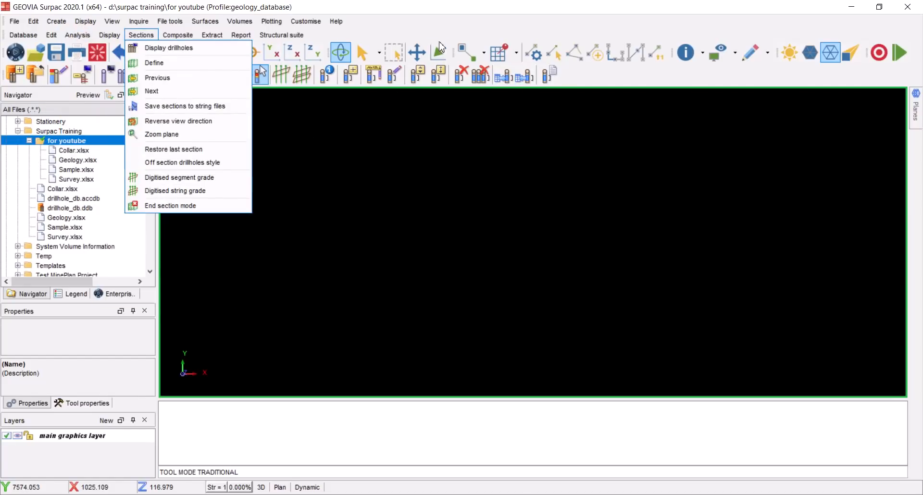
left_click(448, 27)
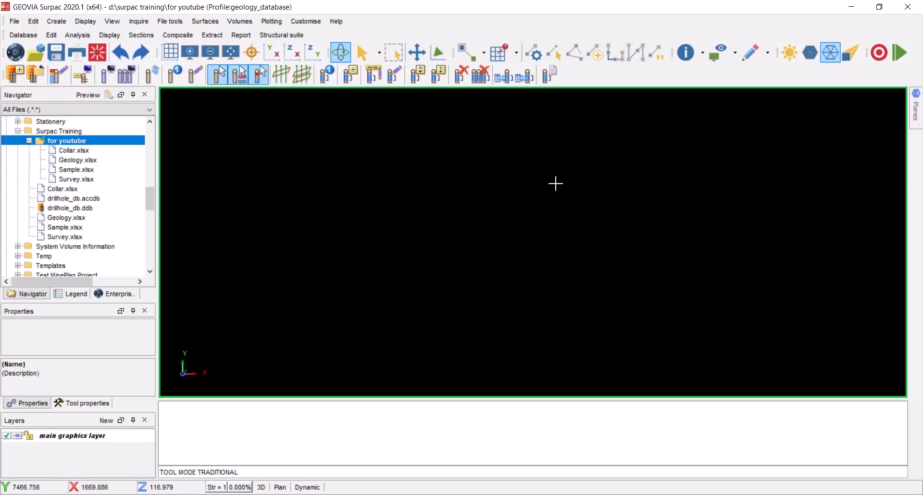
Set the "for youtube" folder as the work directory and create a new database definition named geologydb
right_click(68, 146)
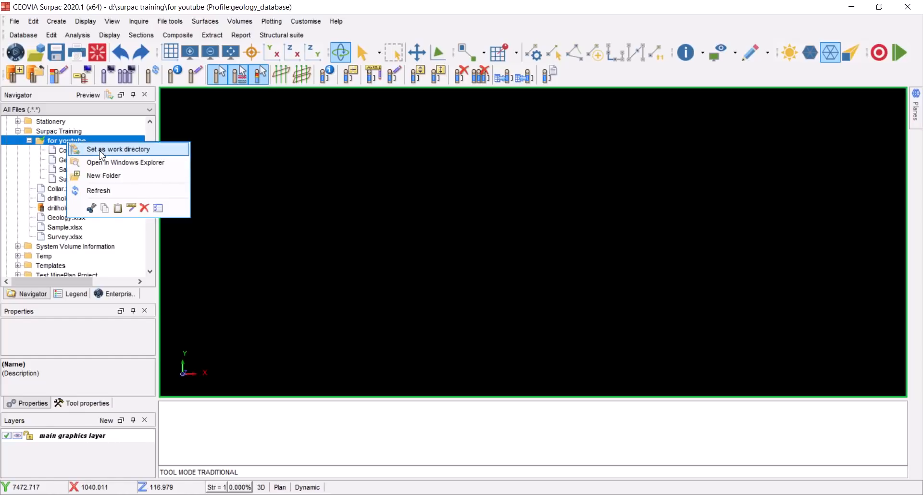
left_click(102, 153)
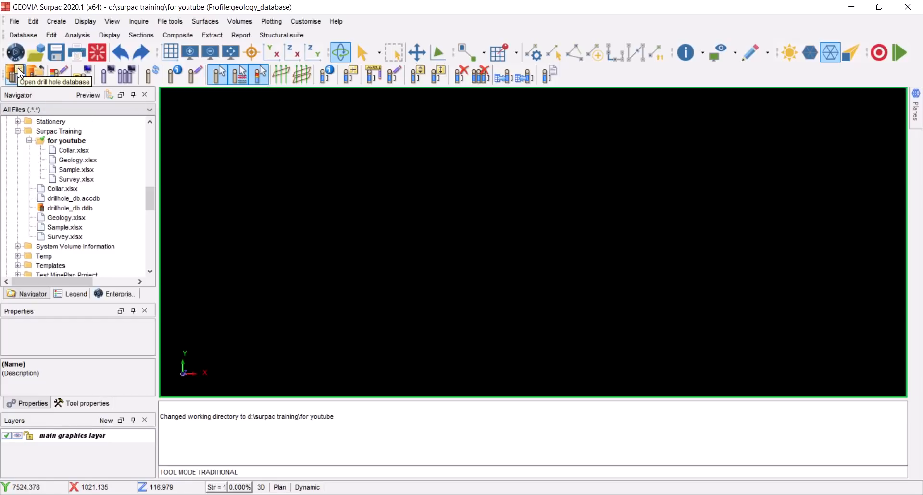
left_click(23, 35)
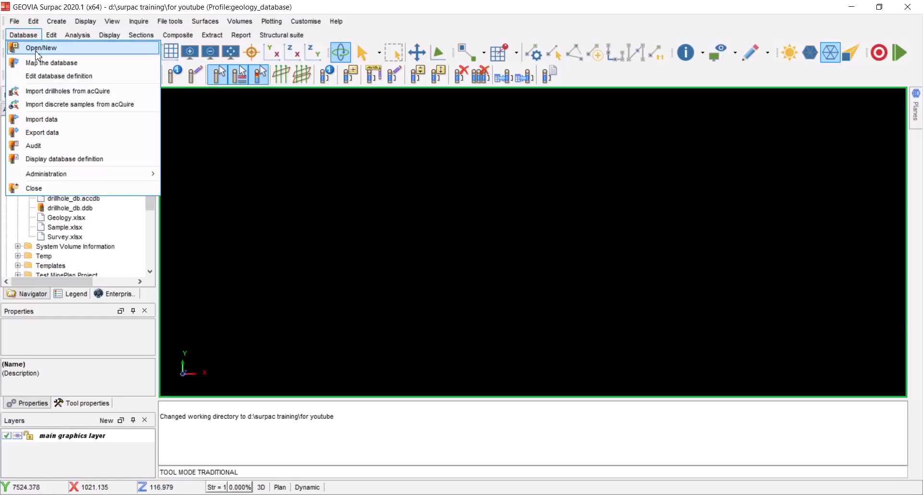
left_click(36, 50)
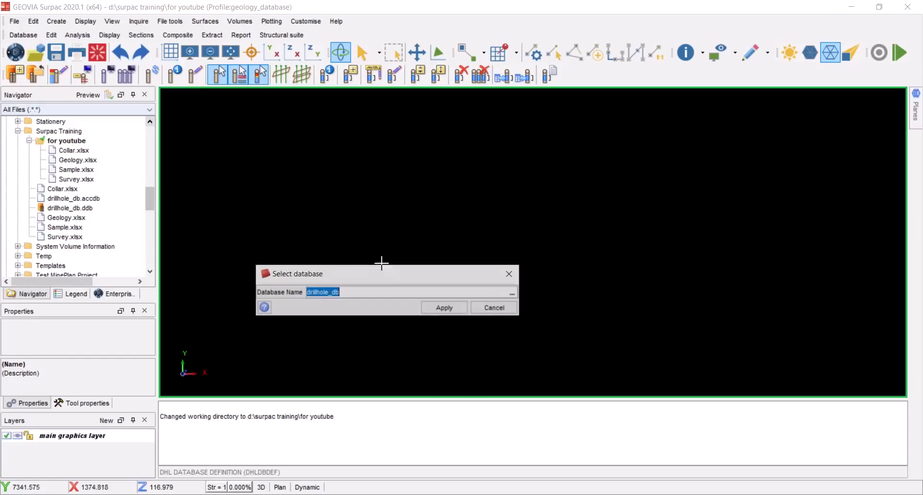
left_click_drag(397, 273, 462, 206)
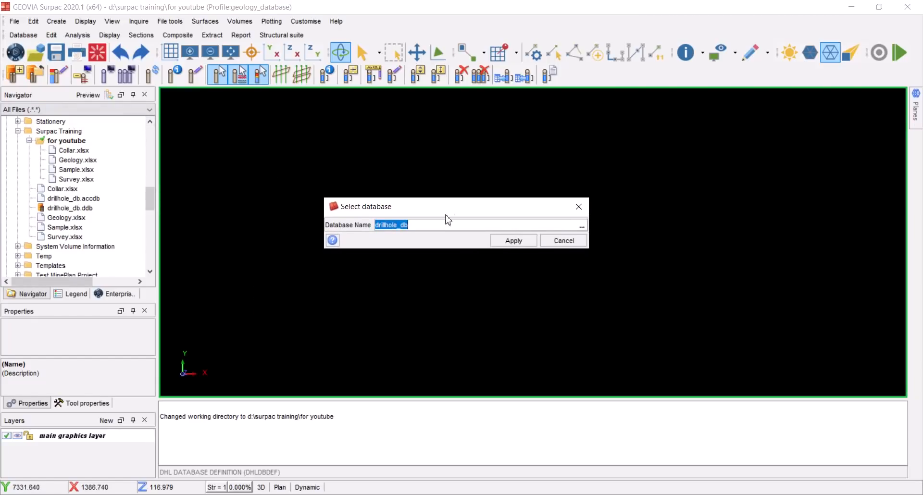
left_click(426, 225)
left_click_drag(414, 225, 369, 229)
type("geologydb")
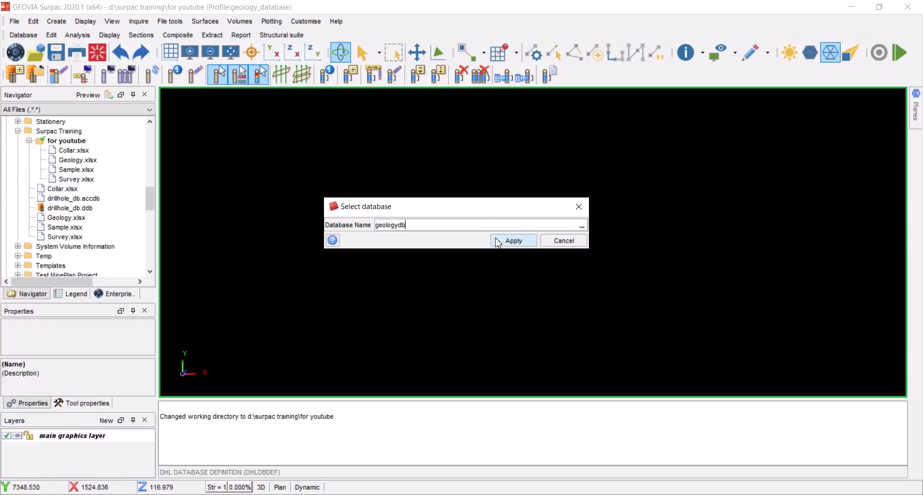
left_click(520, 241)
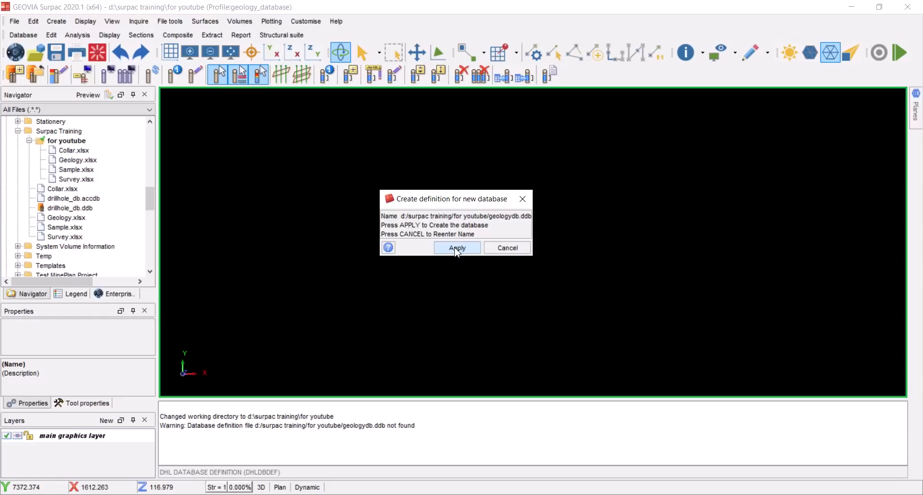
left_click(457, 251)
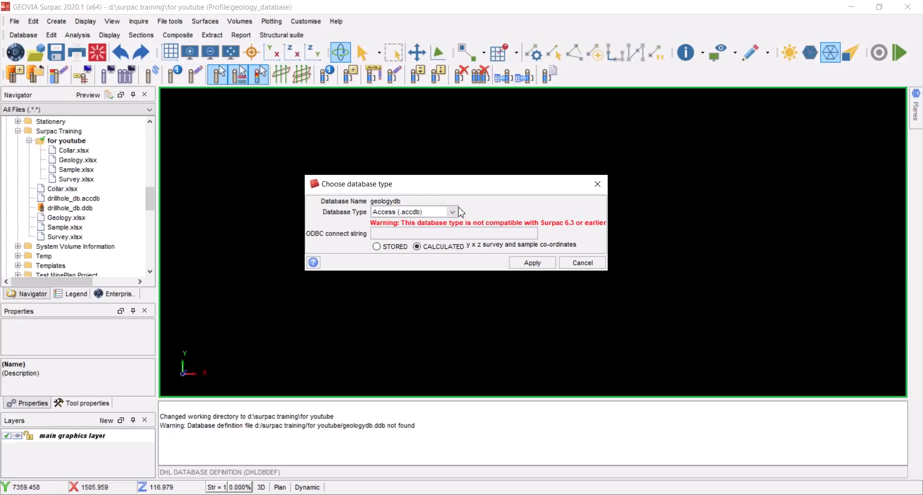
Choose Access (.accdb) as the database type with calculated survey and sample coordinates, and apply it
left_click(452, 212)
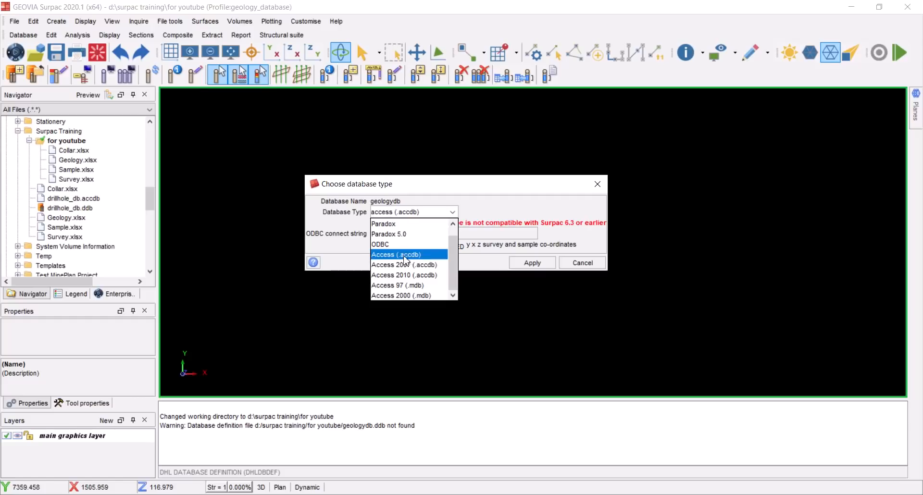
left_click(389, 258)
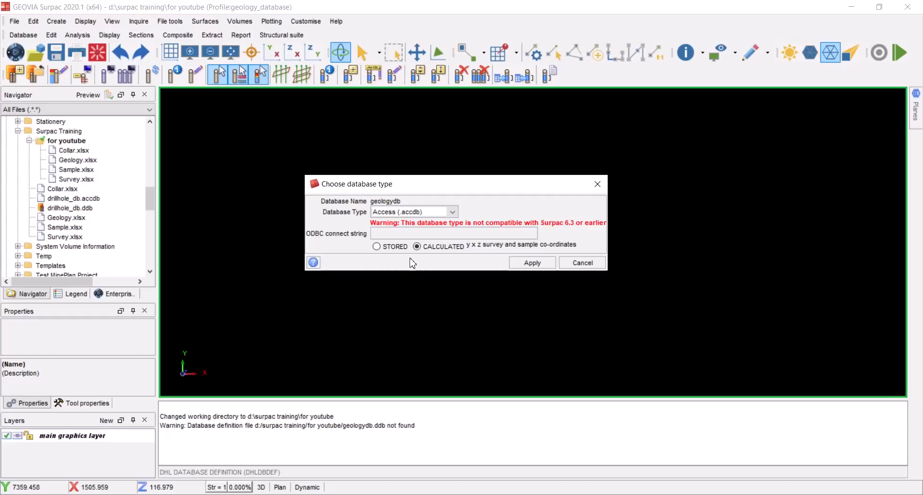
left_click(394, 247)
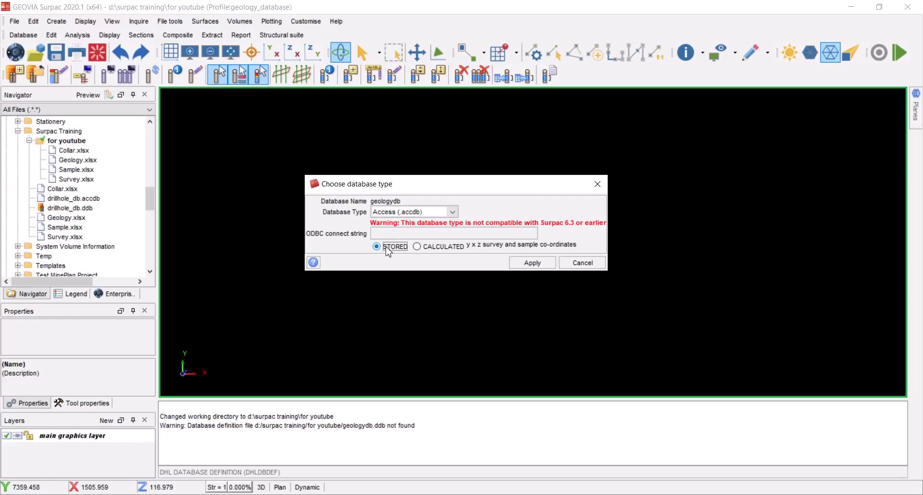
left_click(416, 246)
left_click(533, 263)
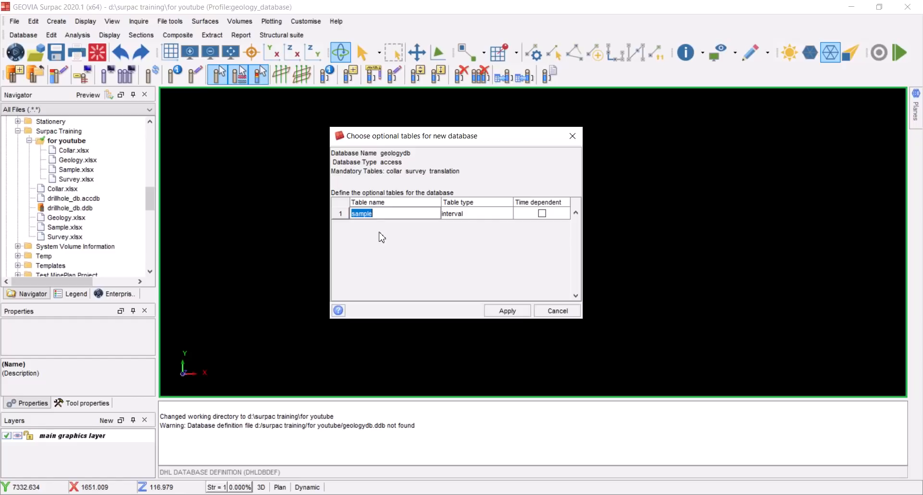
Keep the optional sample table, add an interval table named lithology, and apply the table definitions
left_click(387, 213)
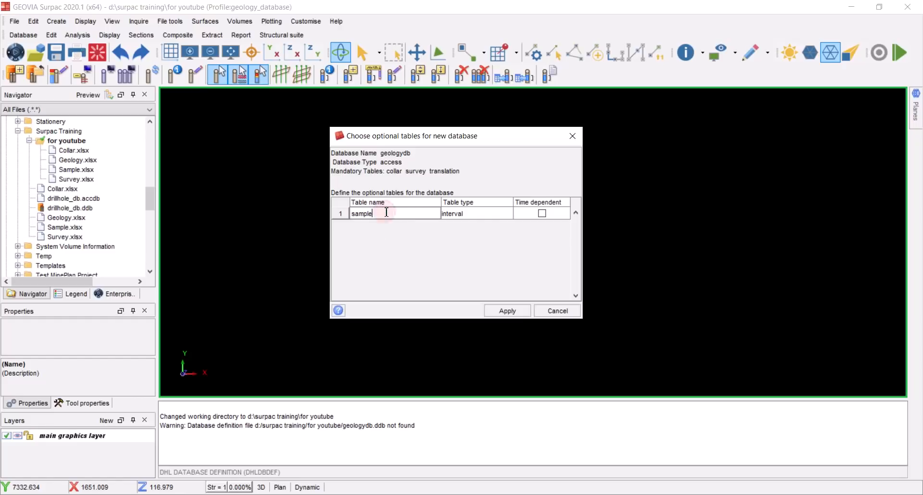
right_click(341, 216)
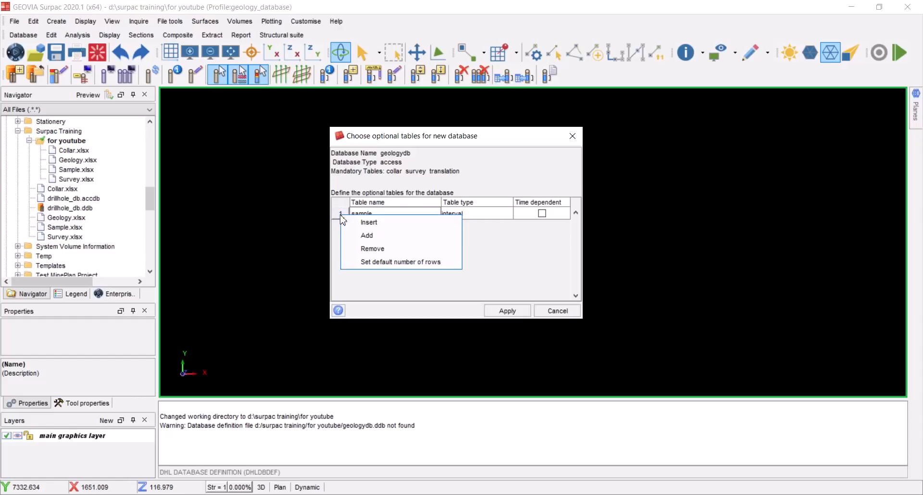
left_click(368, 235)
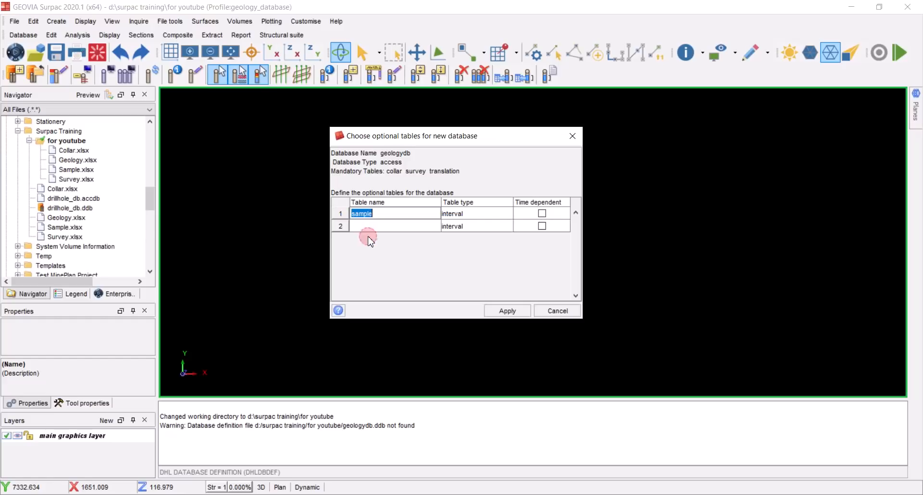
left_click(368, 225)
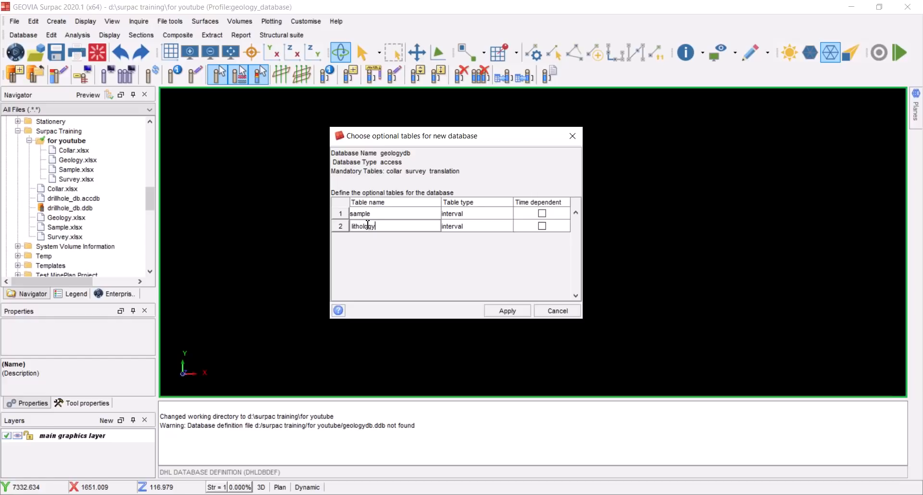
left_click(402, 274)
left_click(509, 311)
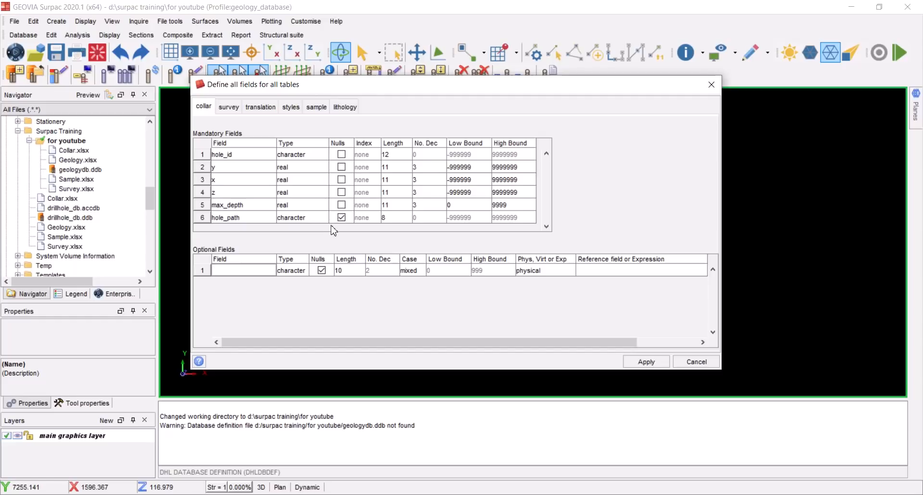
Open Collar.xlsx from the for youtube folder, widen the max_depth column to read its headers, and return to Surpac
mouse_move(311, 494)
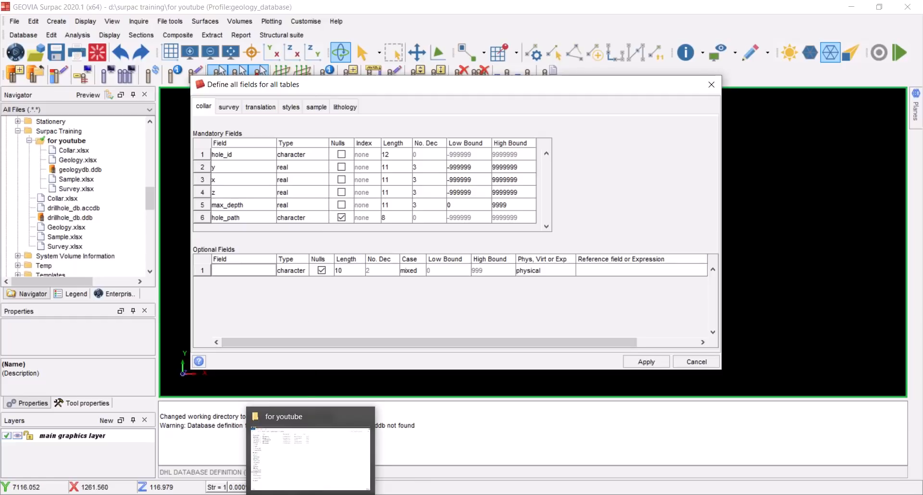
left_click(283, 420)
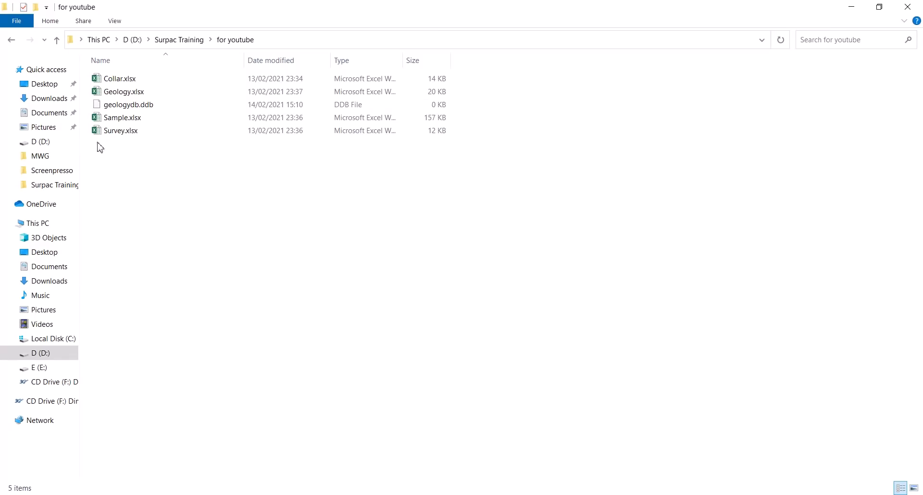
double_click(122, 83)
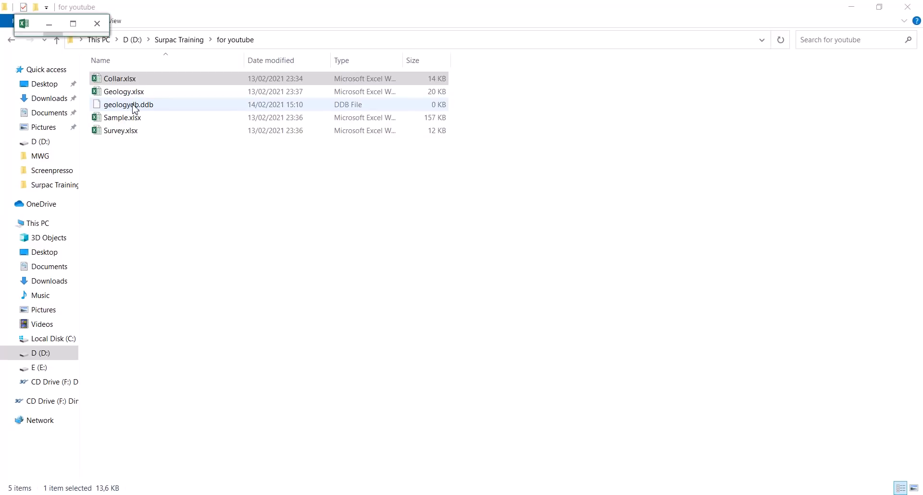
left_click(73, 23)
scroll(145, 259, "up", 8)
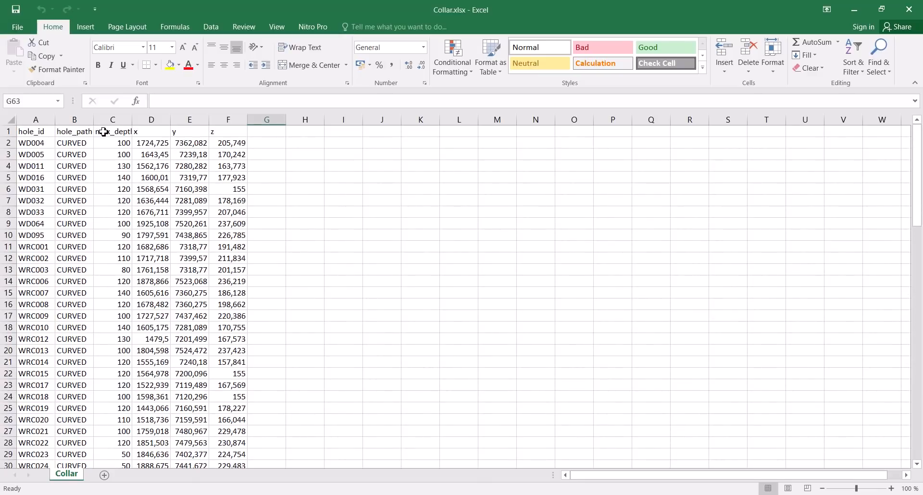
double_click(133, 120)
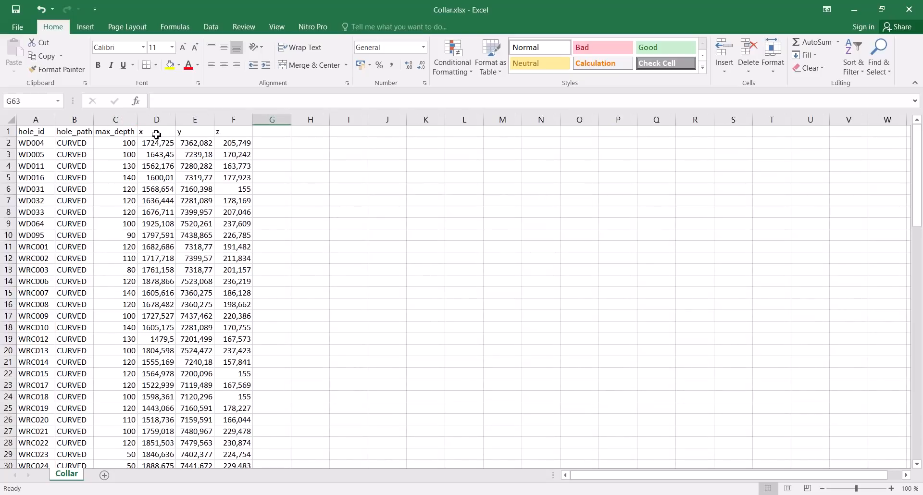
left_click(852, 10)
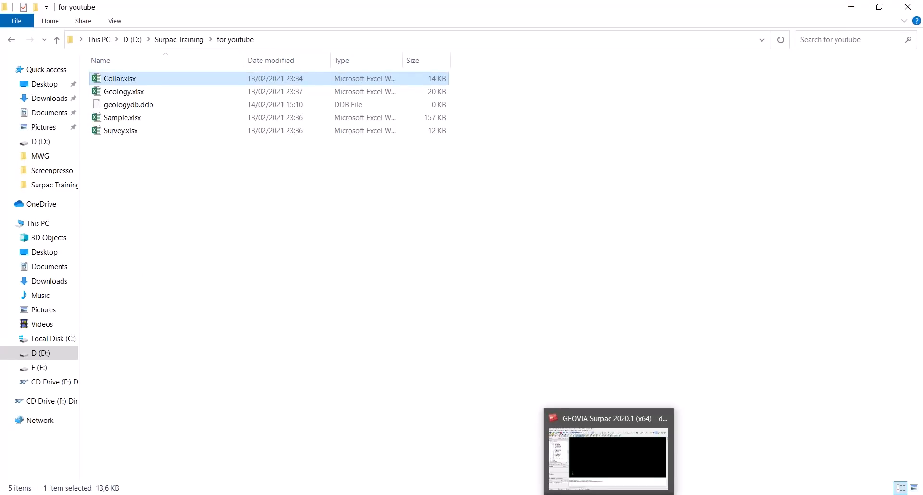
left_click(609, 494)
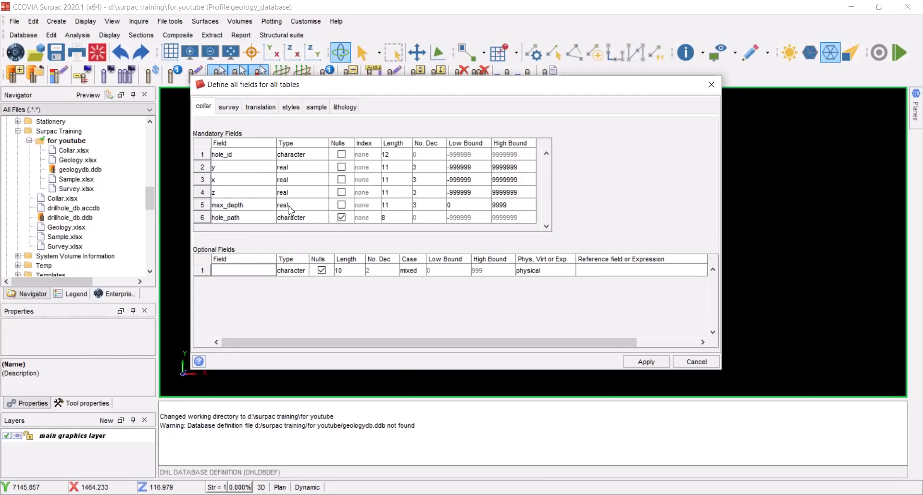
Copy the hole_id header in Collar.xlsx and compare the workbook's headers with the collar table's mandatory fields in Surpac
left_click(234, 158)
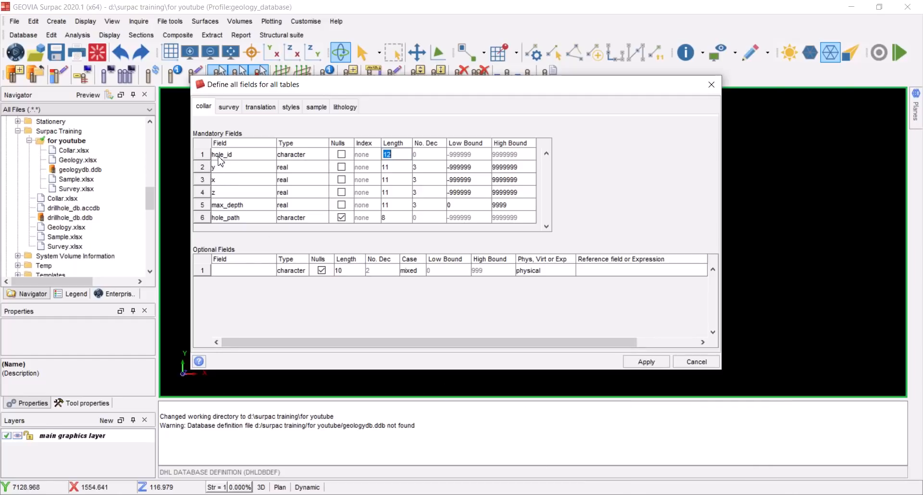
left_click(688, 494)
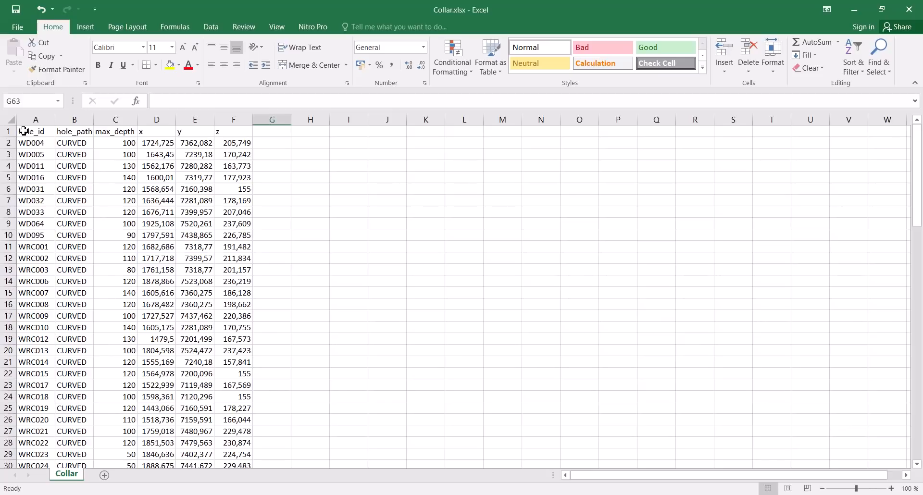
left_click(33, 133)
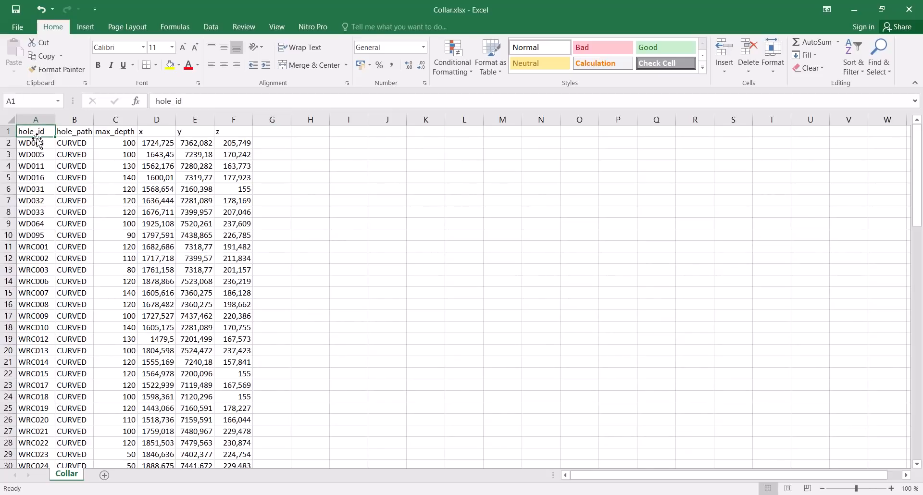
key("ctrl+c")
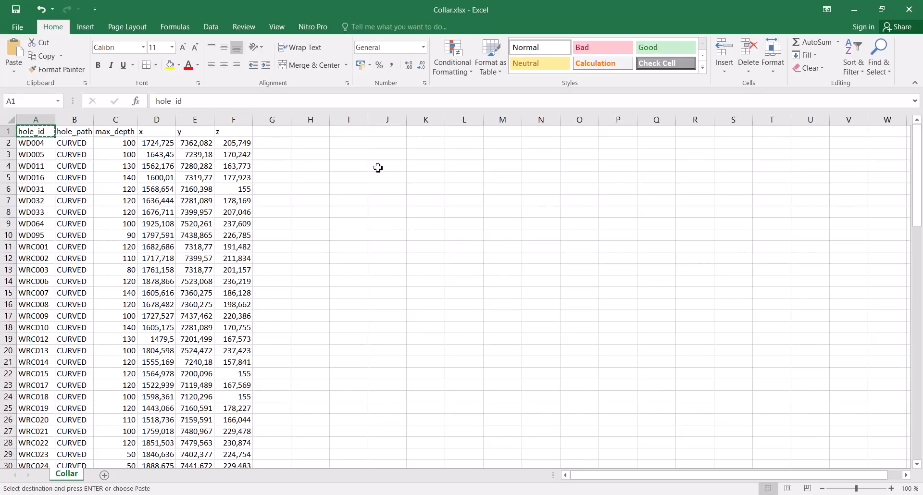
key("alt+Tab")
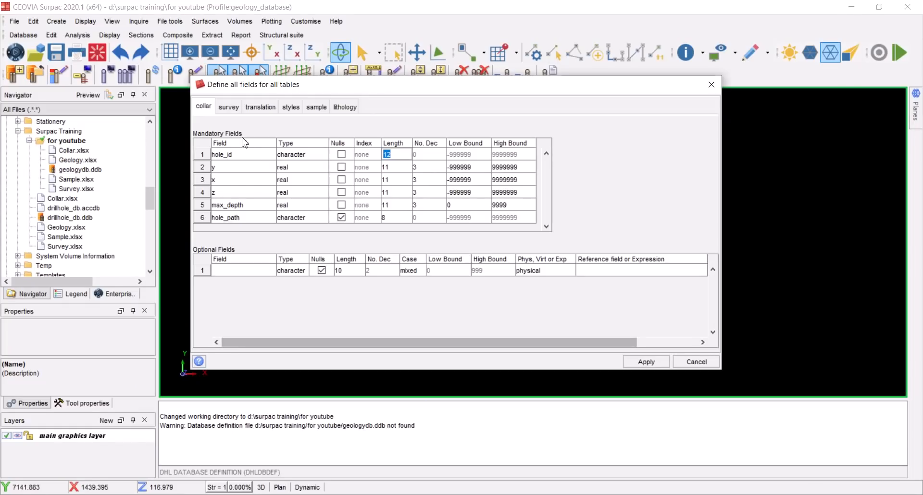
left_click(233, 155)
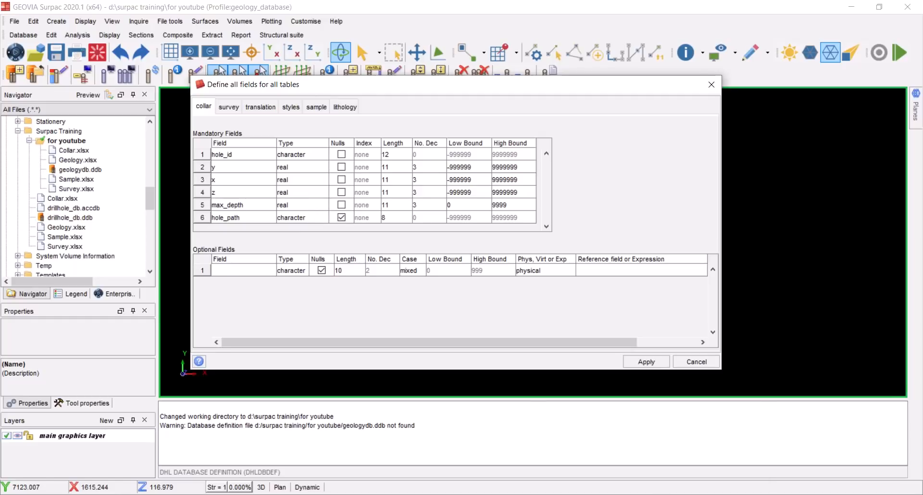
key("alt+Tab")
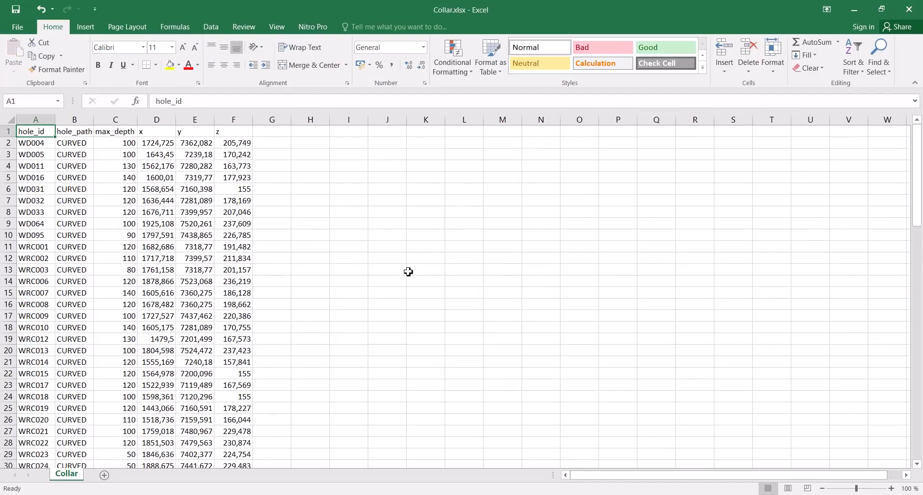
left_click(360, 295)
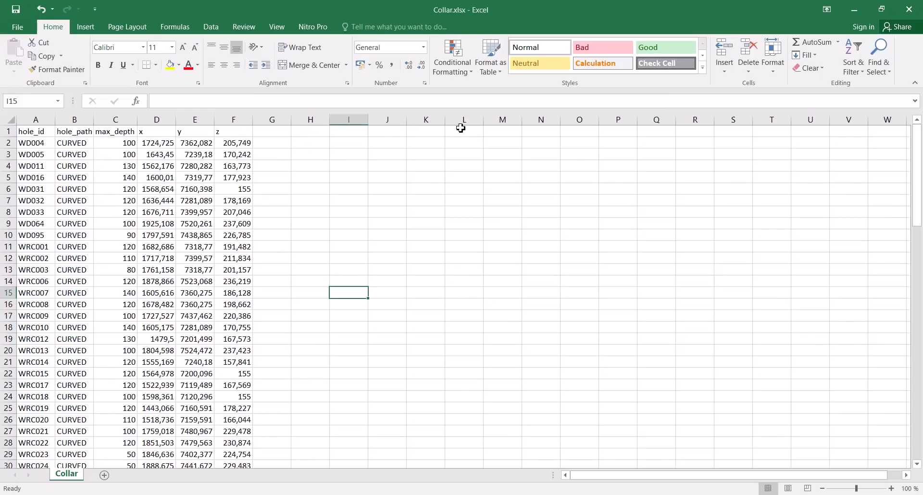
left_click(854, 10)
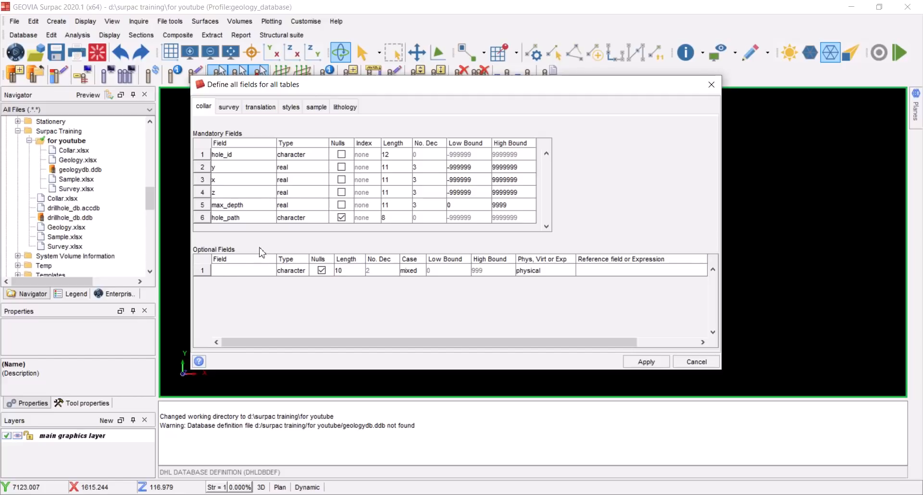
Allow nulls for the y, x and z fields of the survey table
left_click(228, 107)
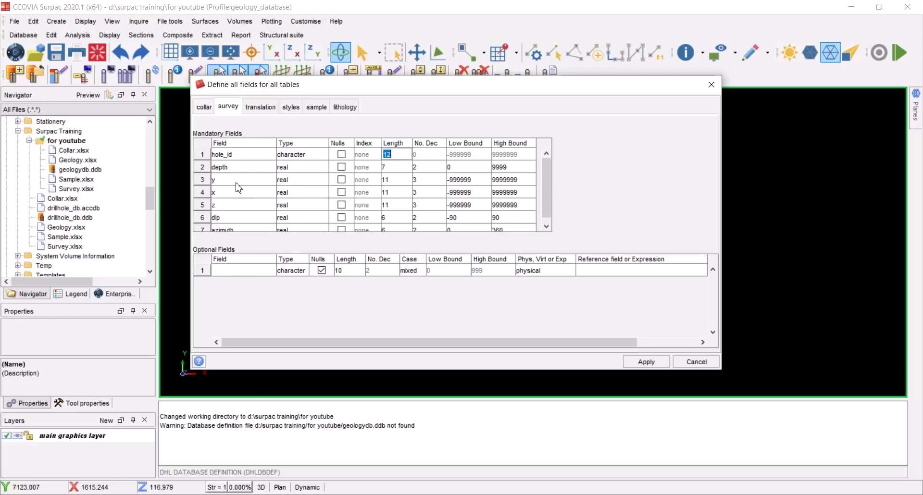
left_click(342, 180)
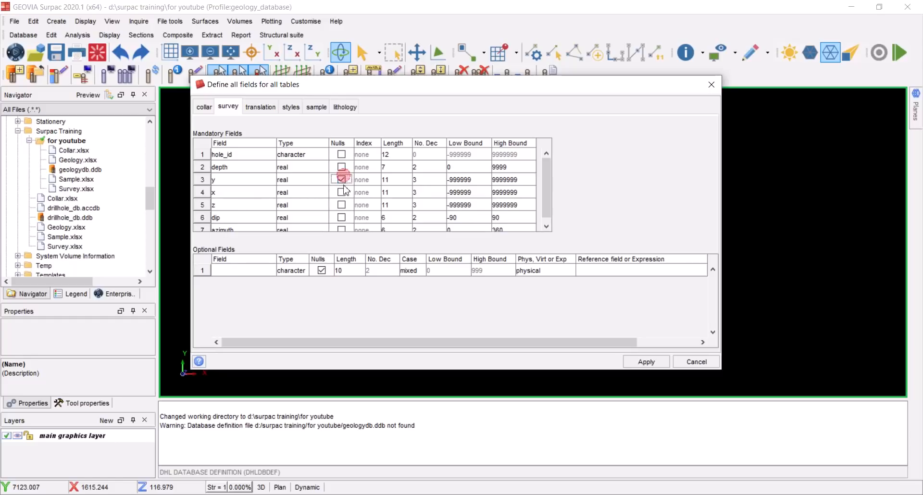
left_click(341, 192)
left_click(342, 205)
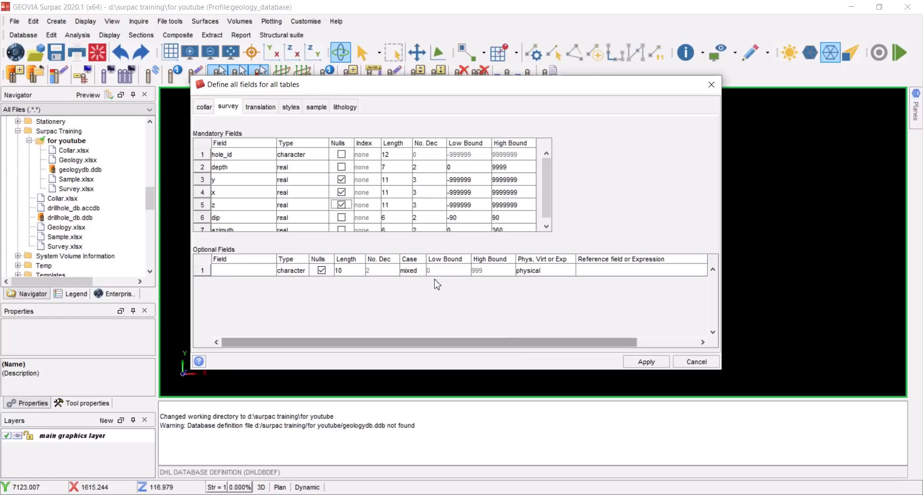
Review the mandatory fields defined for the translation and styles tables
left_click(265, 109)
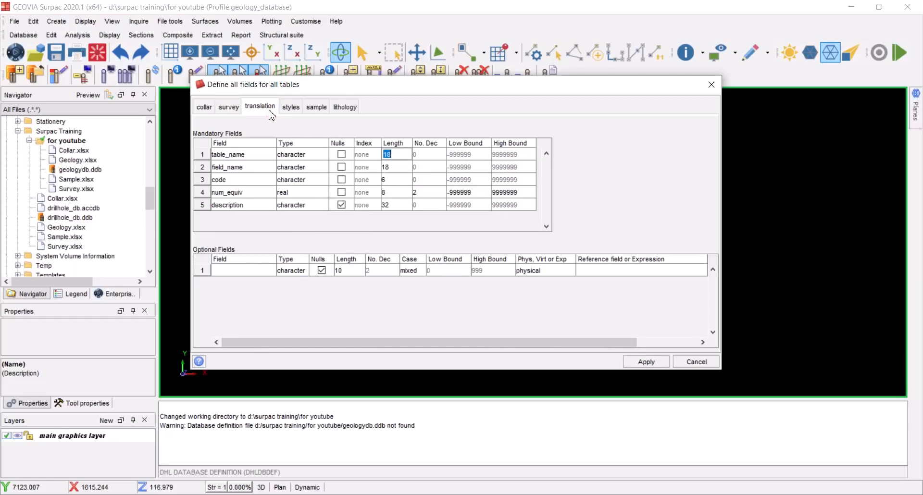
left_click(290, 107)
left_click(260, 109)
left_click(289, 108)
left_click(264, 108)
left_click(289, 108)
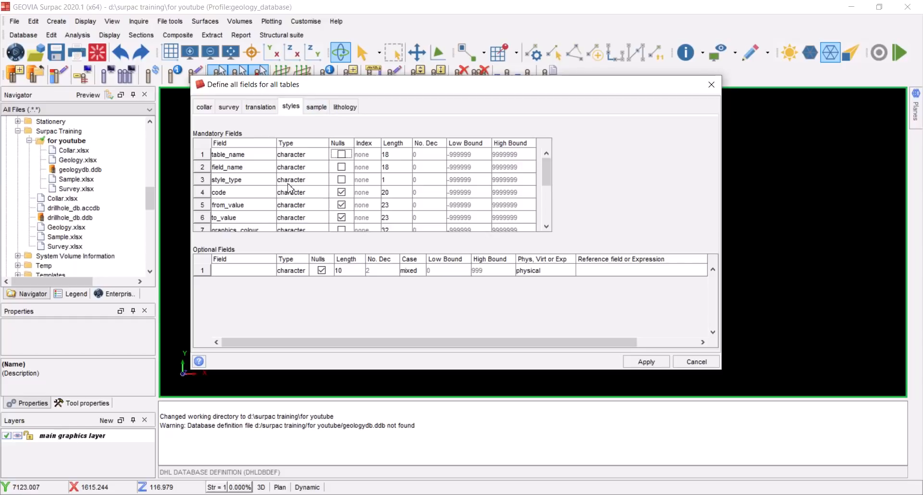
In the sample table, disallow nulls for samp_id and allow them for y_from, x_from, z_from, y_to, x_to and z_to
left_click(315, 108)
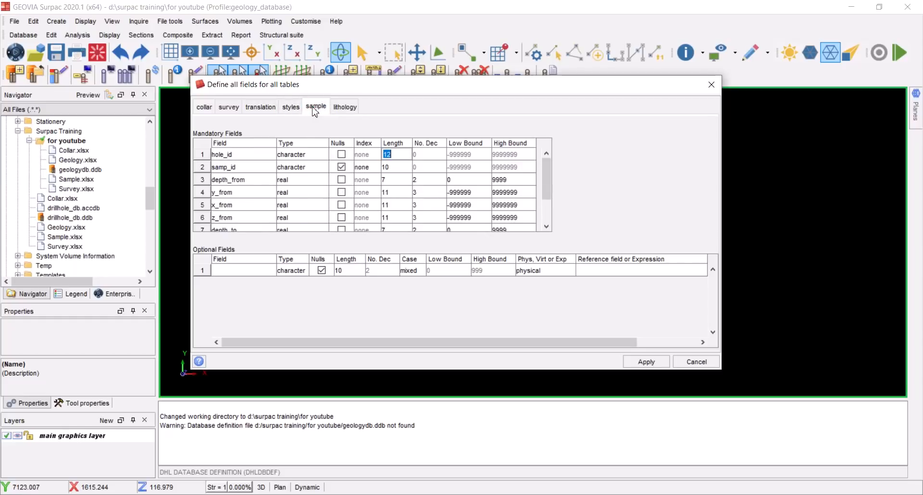
left_click(343, 168)
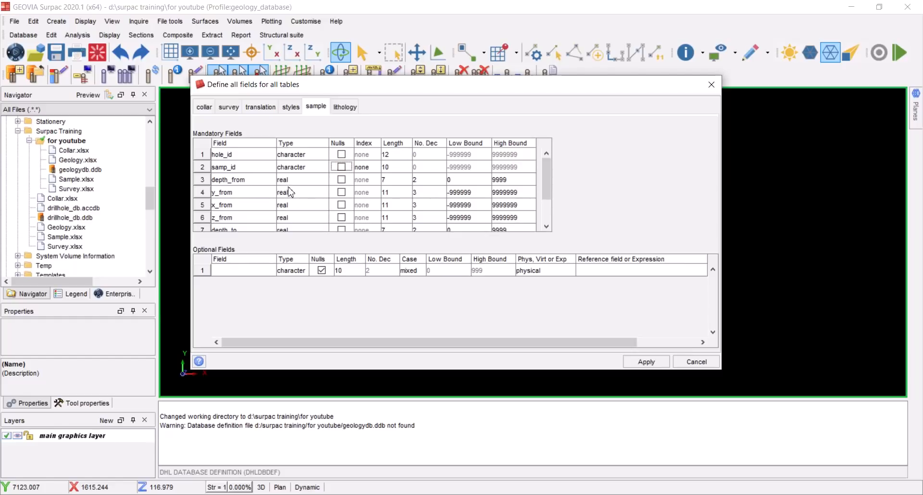
left_click(342, 192)
left_click(341, 205)
left_click(341, 217)
scroll(341, 223, "down", 1)
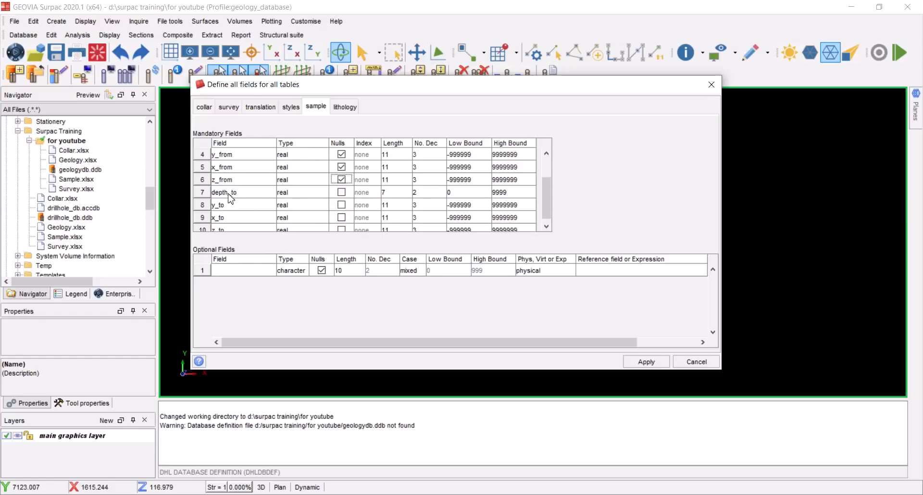
left_click(342, 205)
left_click(341, 217)
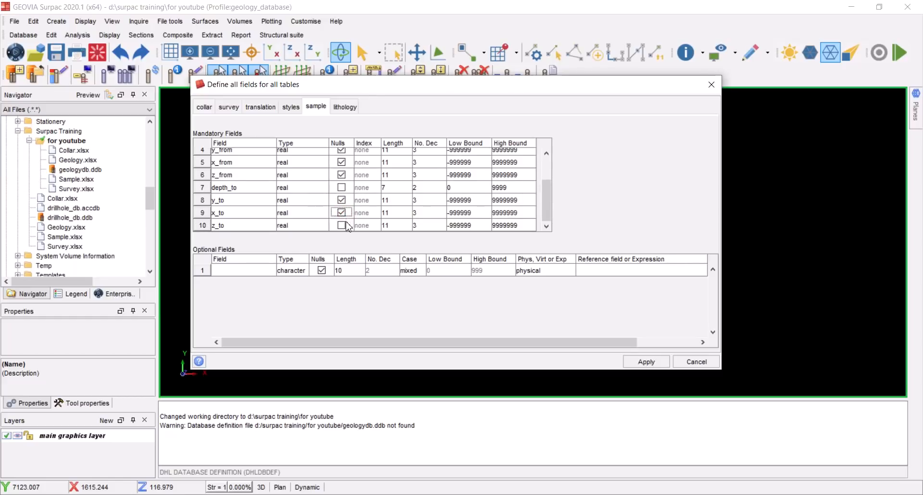
left_click(341, 225)
scroll(342, 227, "up", 2)
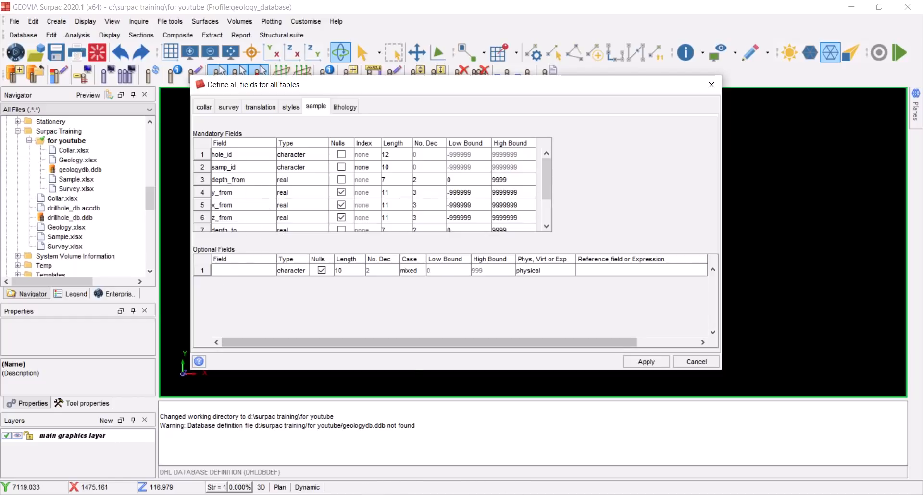
Open Sample.xlsx from the for youtube folder, copy its gold column header, and return to Surpac
left_click(305, 479)
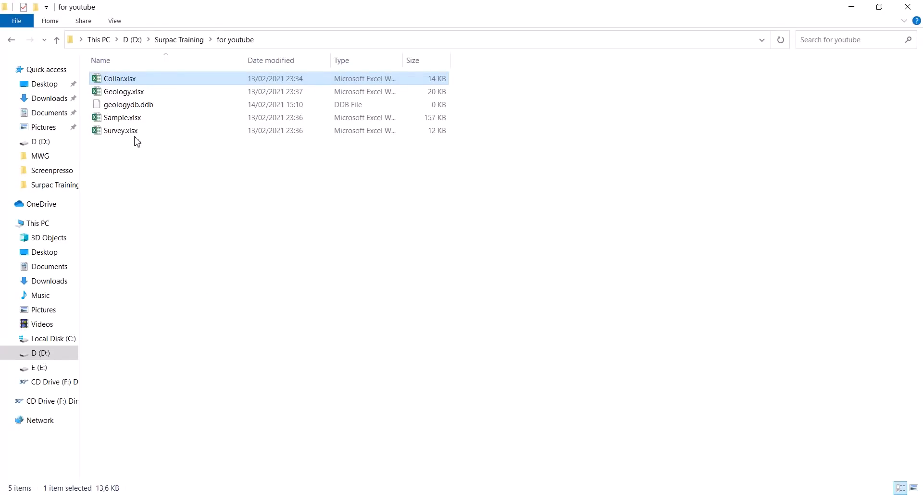
double_click(126, 119)
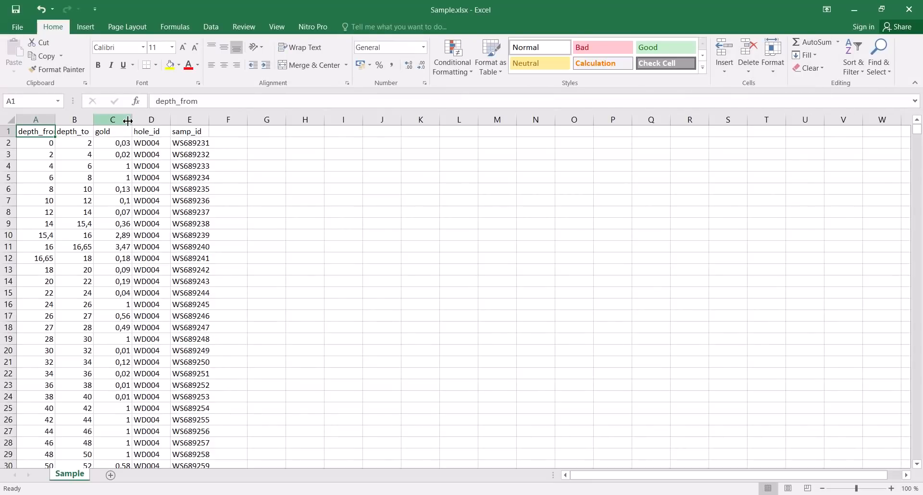
left_click(113, 132)
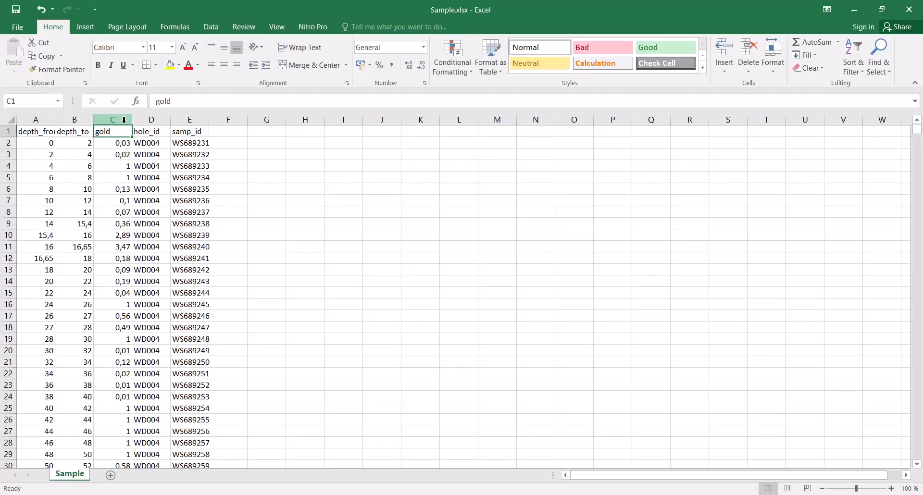
key("ctrl+c")
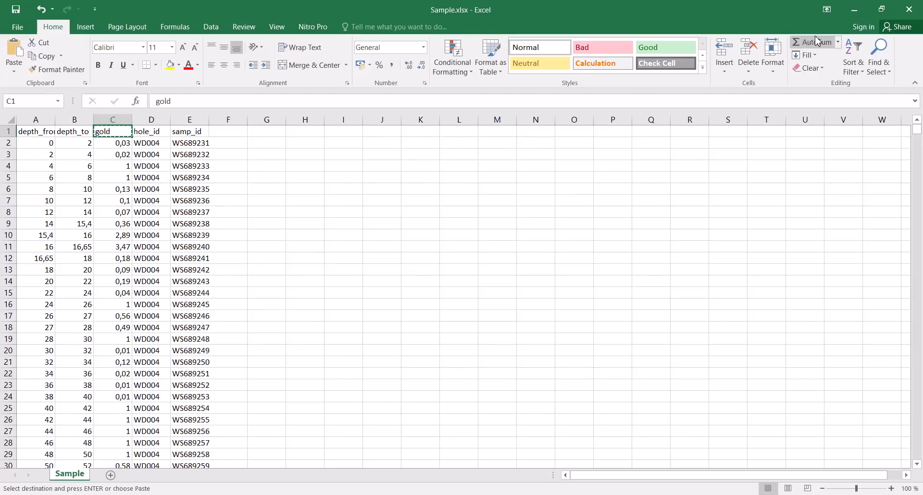
left_click(854, 9)
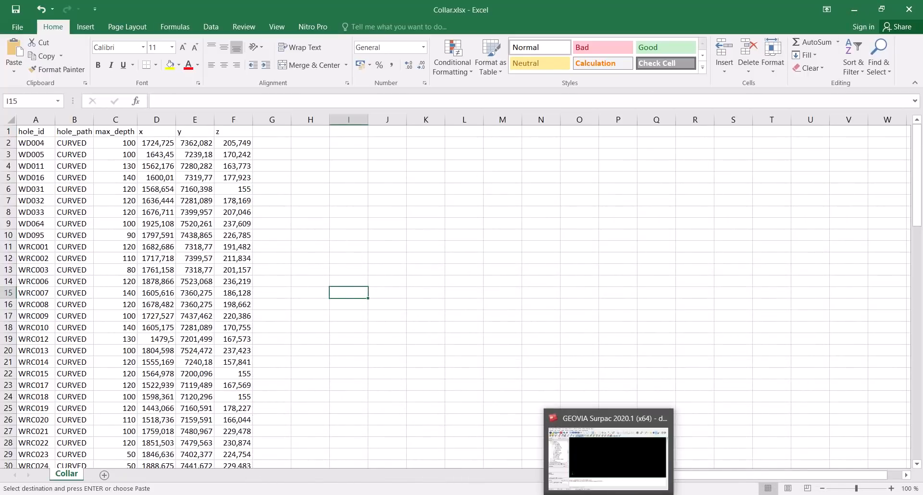
left_click(609, 494)
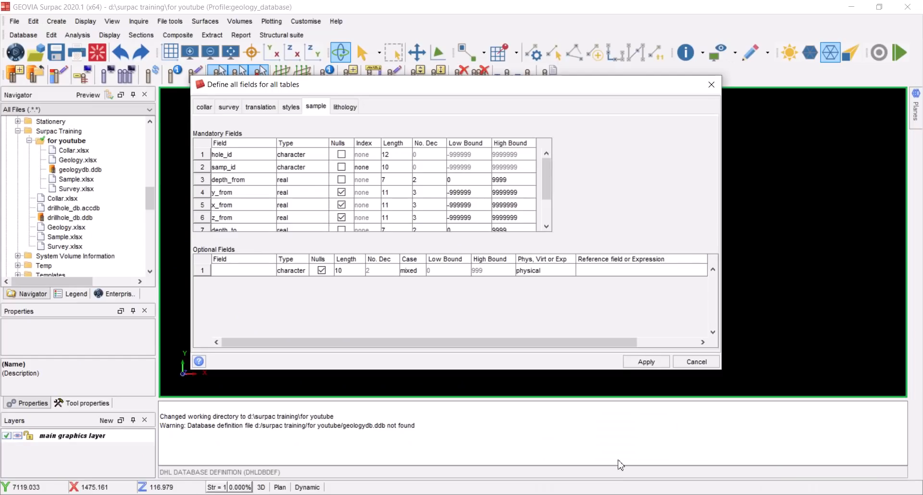
Add an optional field named gold to the sample table, with type real and nulls disallowed
double_click(237, 272)
left_click(298, 277)
left_click(299, 350)
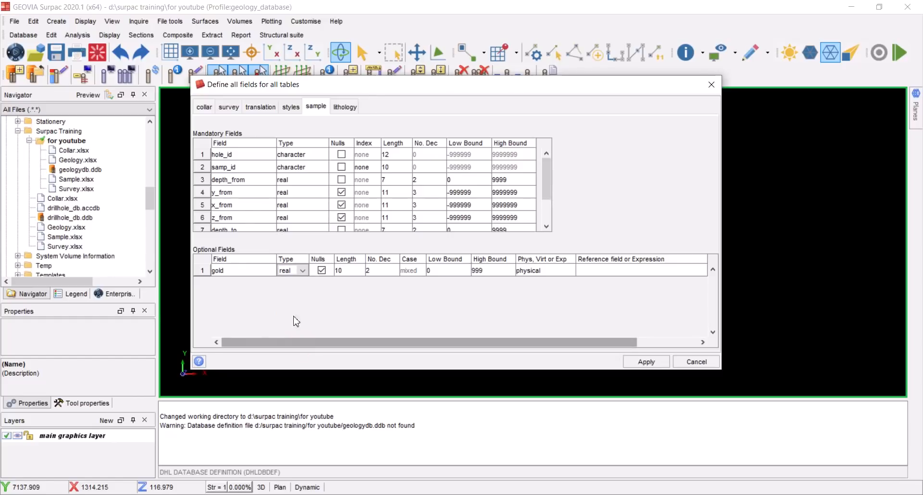
left_click(323, 272)
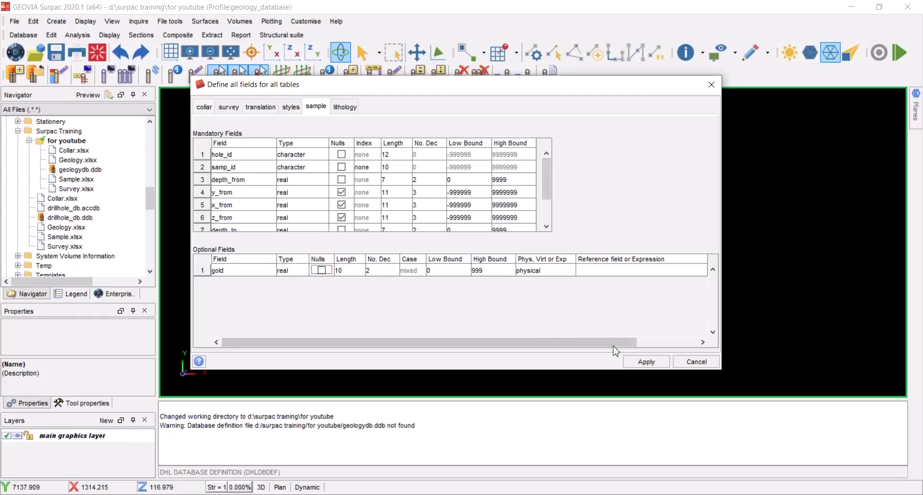
Open Geology.xlsx from the for youtube folder, copy its rock column header, and return to Surpac's lithology table definition
left_click(345, 106)
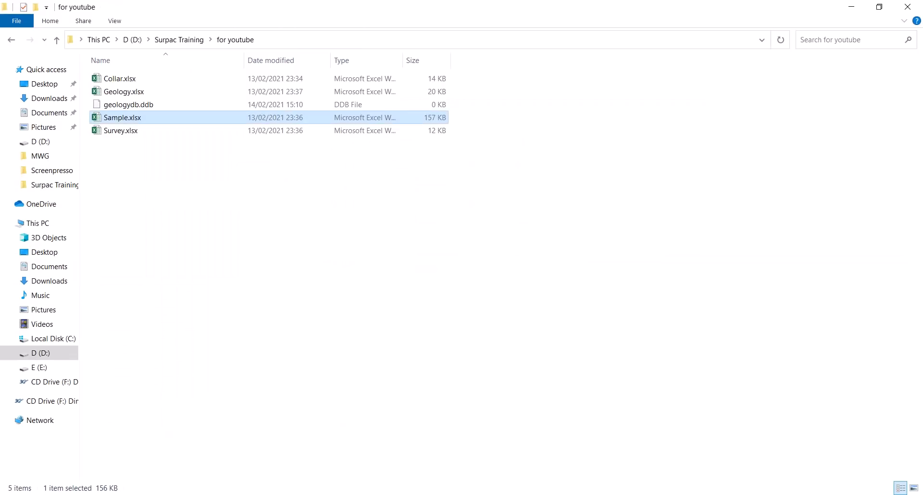
double_click(111, 91)
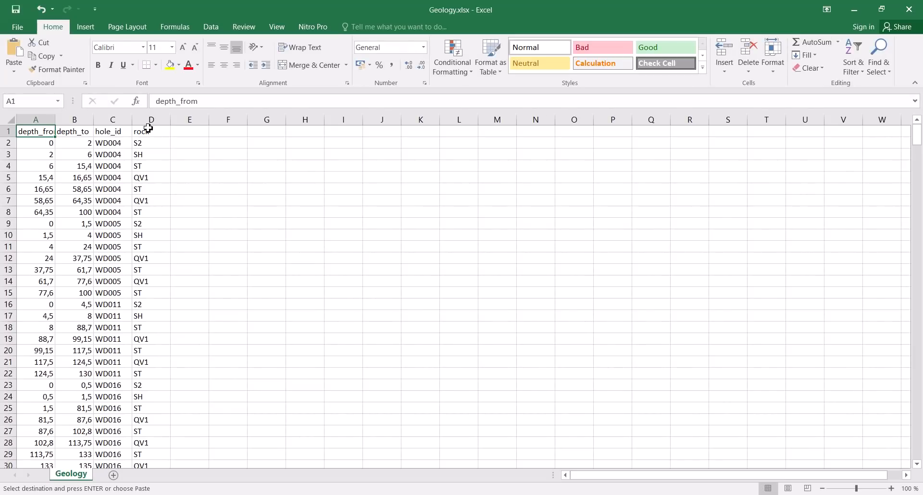
left_click(148, 130)
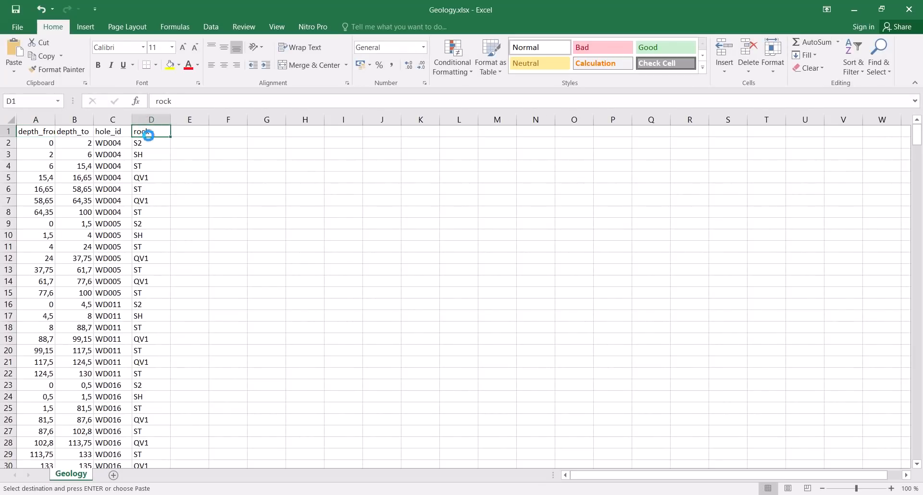
key("ctrl+c")
left_click(855, 8)
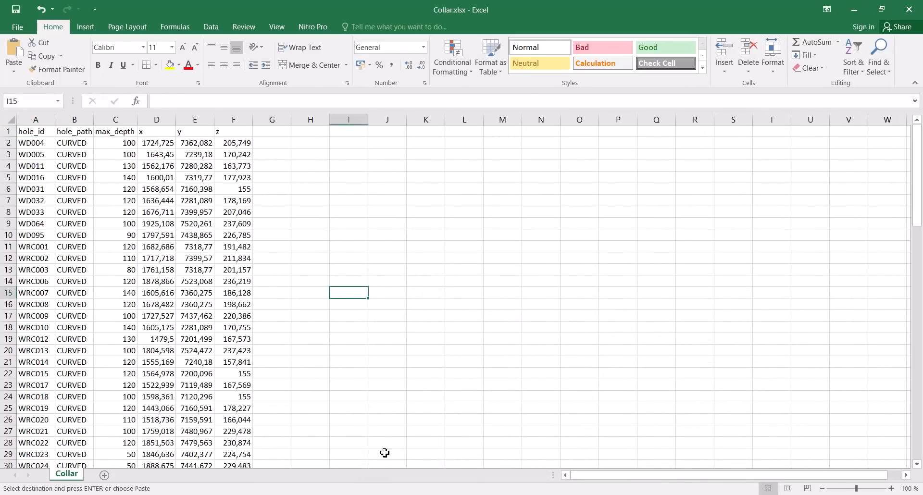
key("alt+Tab")
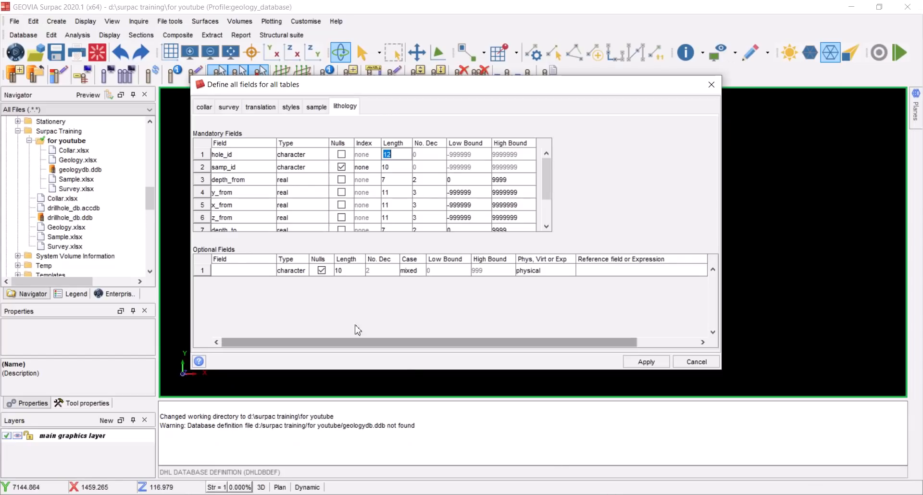
Add an optional character field named rock to the lithology table, with nulls disallowed
left_click(235, 271)
key("ctrl+v")
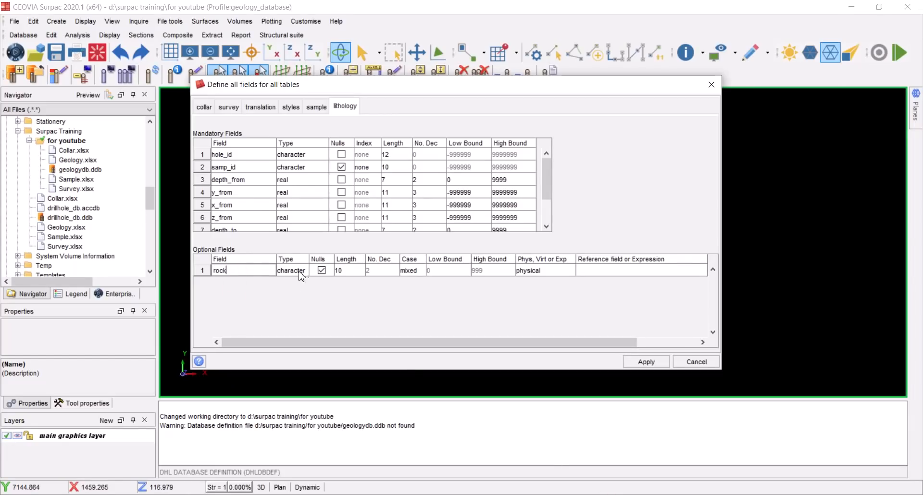
left_click(321, 271)
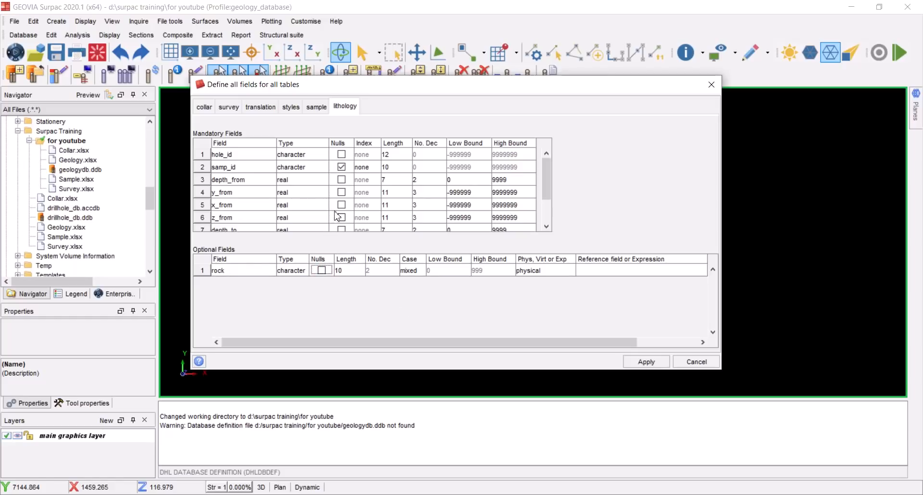
Using the sample table's null settings as reference, allow nulls for y_from, x_from, z_from, y_to, x_to and z_to in the lithology table
left_click(316, 107)
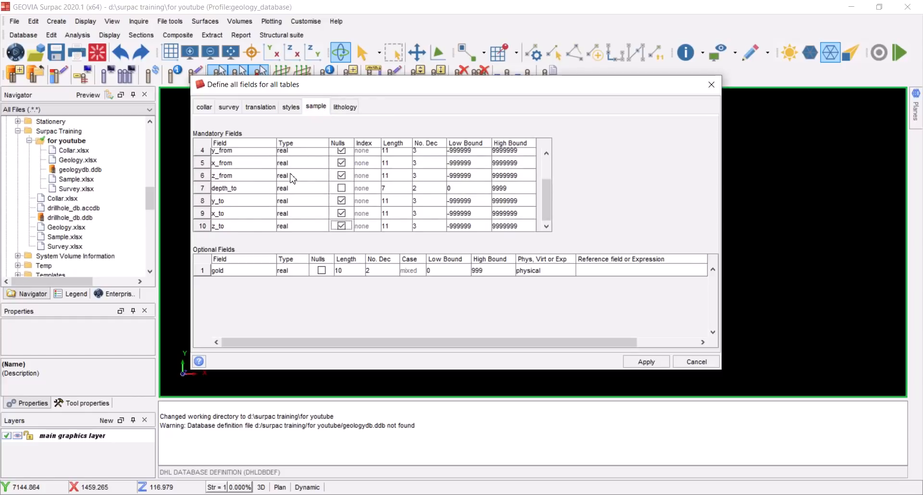
scroll(324, 175, "down", 1)
scroll(327, 194, "up", 1)
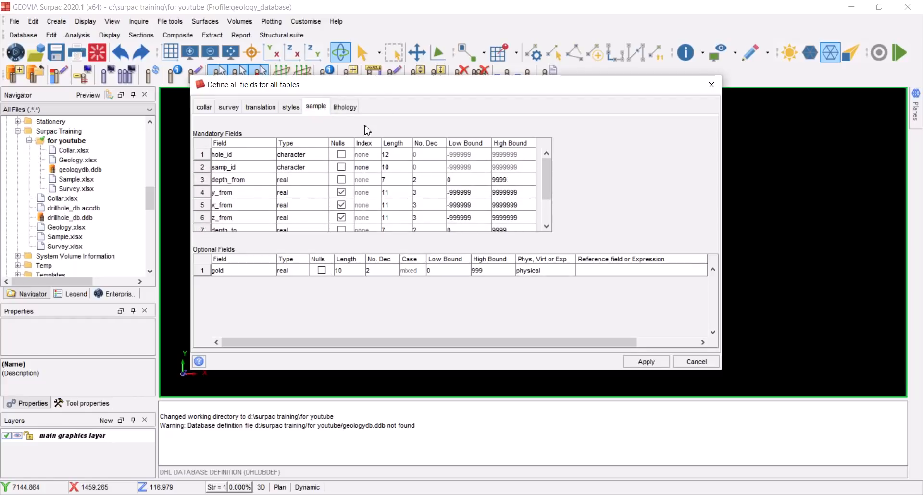
left_click(345, 107)
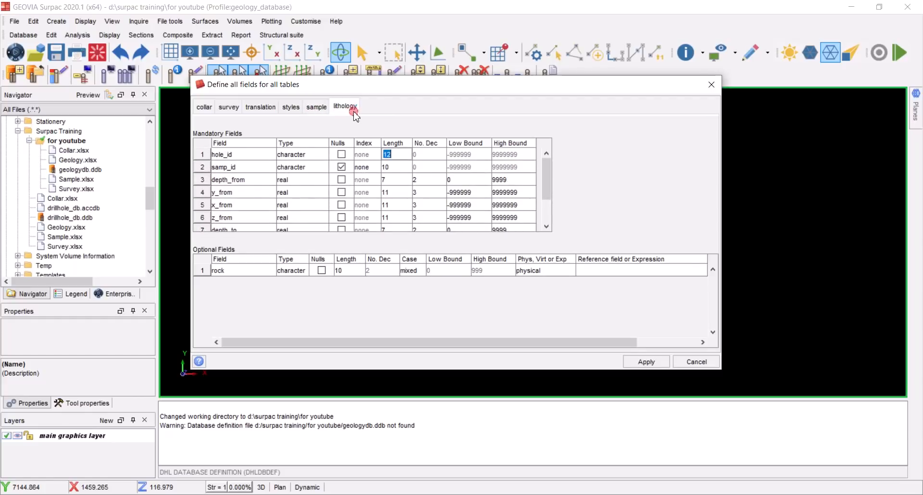
left_click(341, 192)
left_click(341, 205)
left_click(342, 217)
scroll(345, 226, "down", 1)
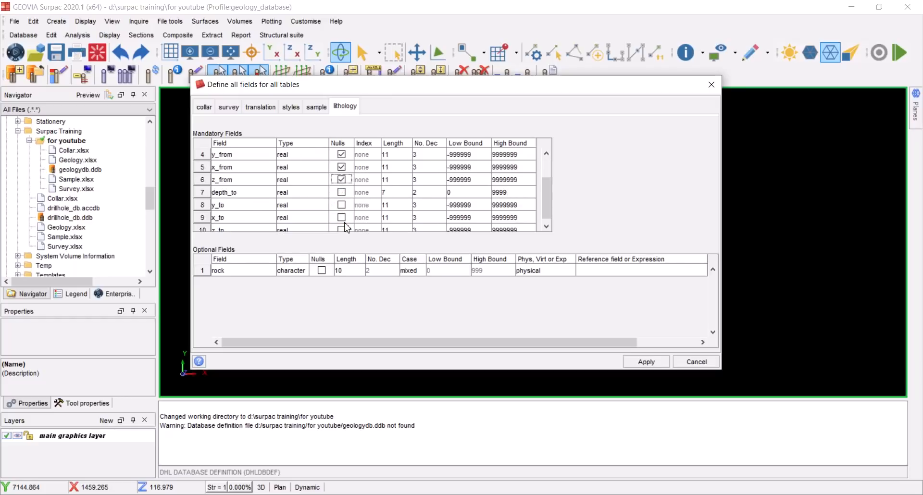
left_click(342, 205)
left_click(341, 217)
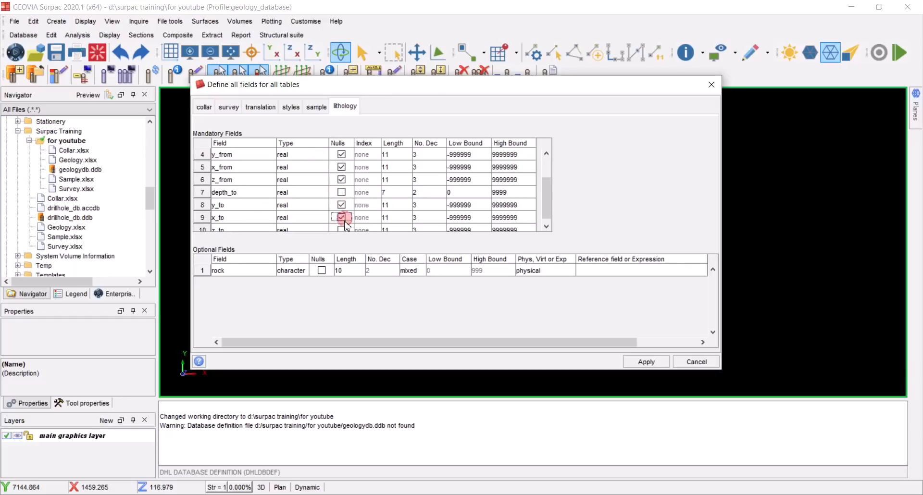
left_click(342, 228)
scroll(345, 228, "up", 1)
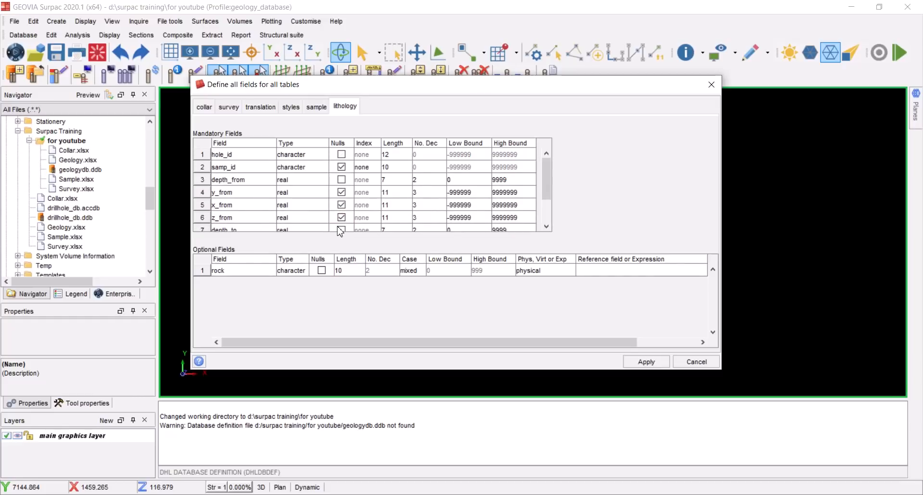
Check the lithology table's mandatory fields and apply all table definitions to create the geologydb database
scroll(340, 231, "down", 1)
scroll(326, 190, "up", 1)
left_click(641, 365)
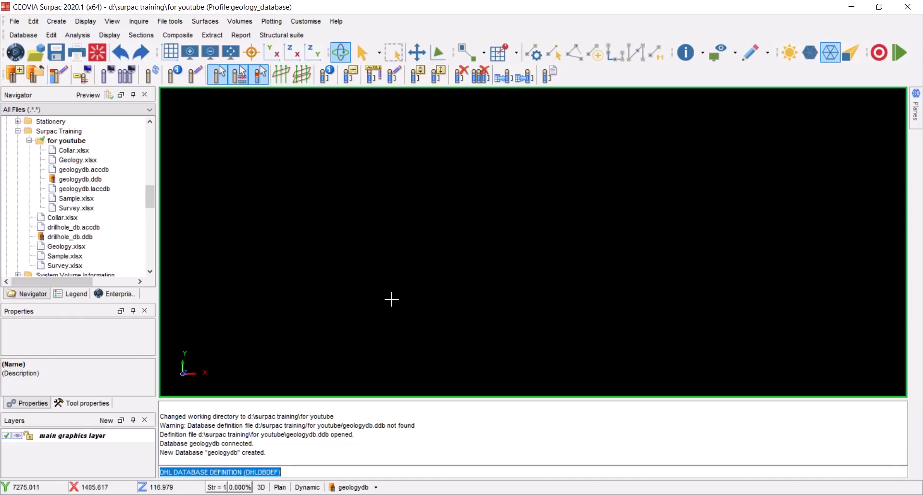
Refresh the for youtube folder and open geologydb.accdb in Access
left_click(69, 142)
right_click(71, 148)
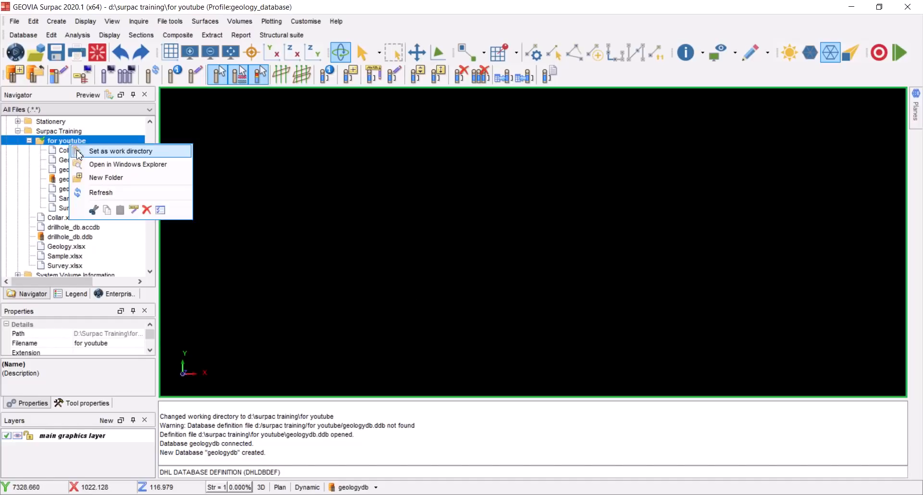
left_click(101, 192)
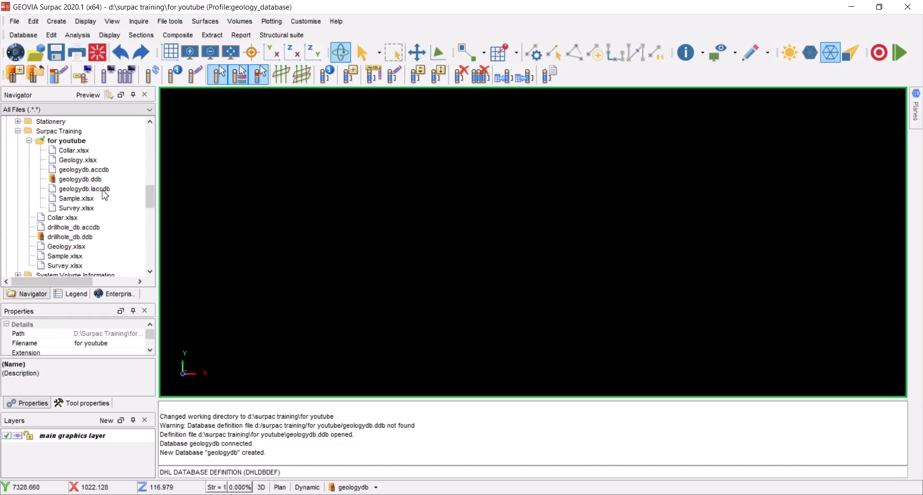
left_click(85, 190)
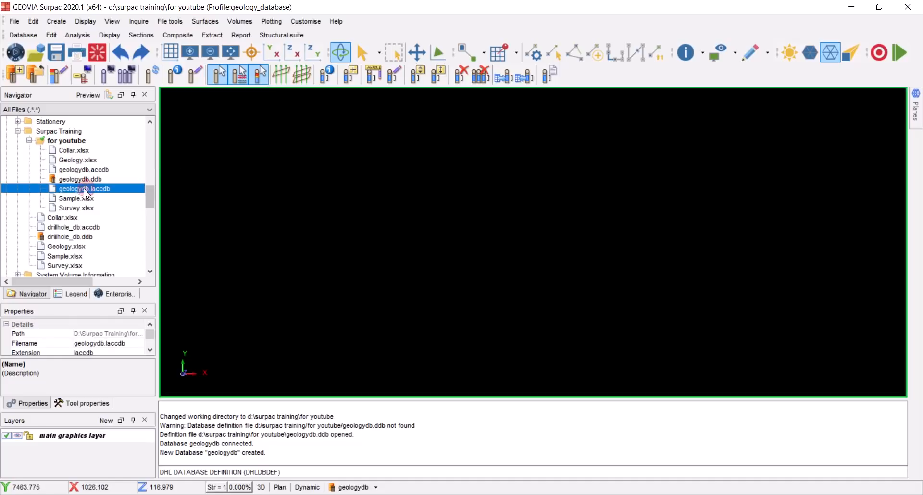
left_click(83, 171)
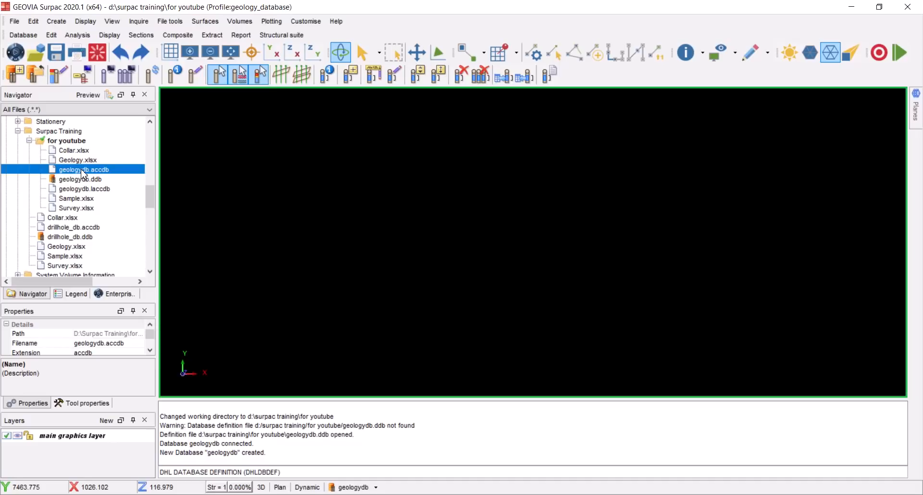
left_click_drag(84, 170, 299, 183)
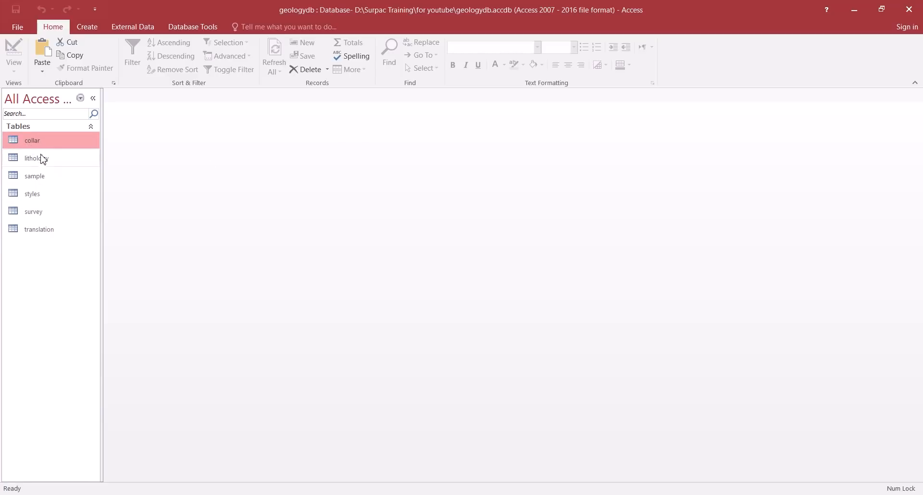
Open the collar table to review its fields, and close it
double_click(33, 141)
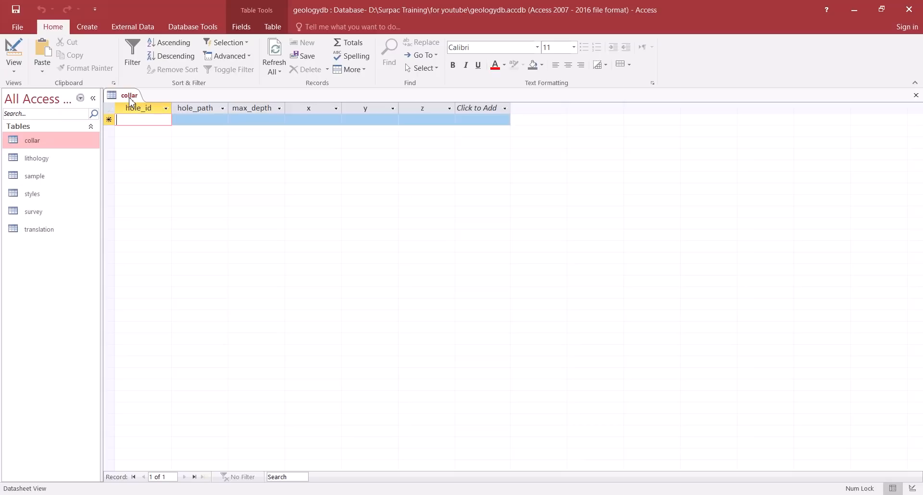
right_click(130, 98)
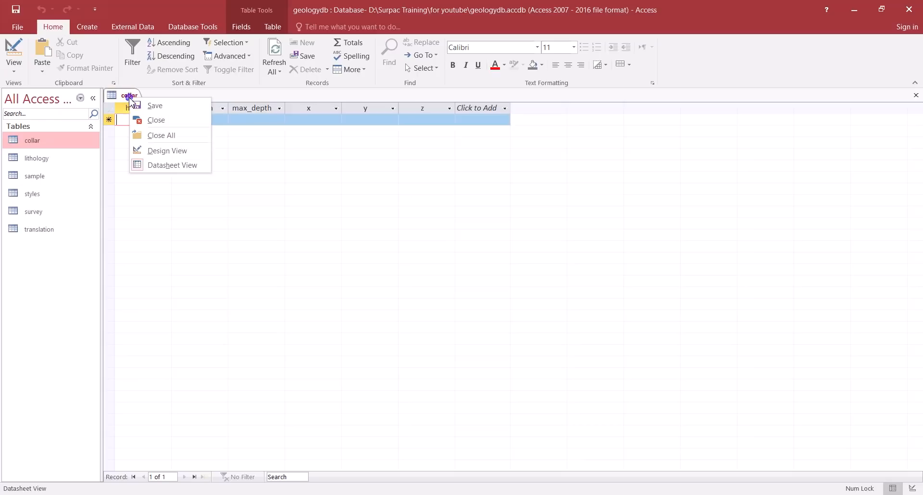
left_click(155, 121)
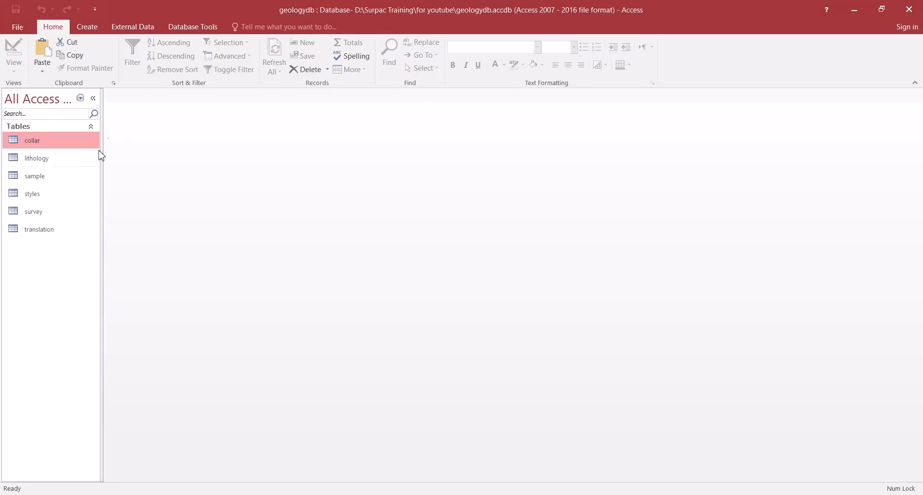
Start an Excel import for the collar table with Collar.xlsx from D:\Surpac Training\for youtube as the source file
left_click(144, 28)
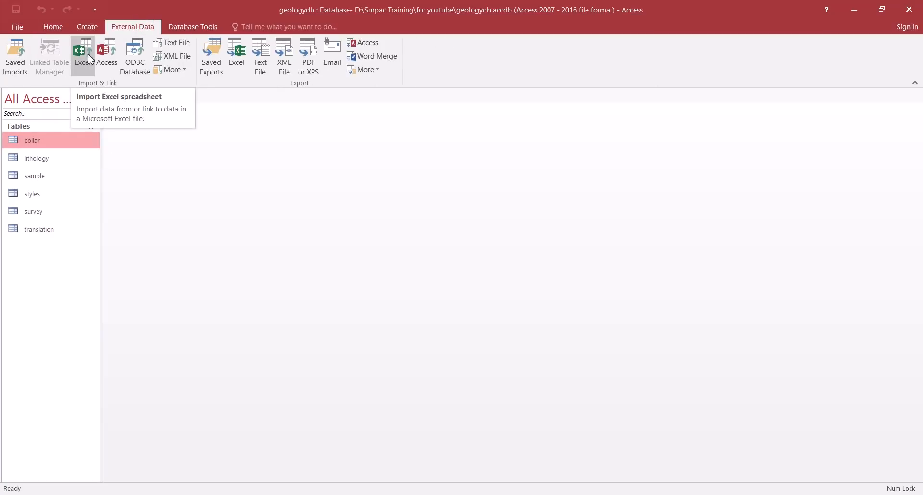
right_click(35, 140)
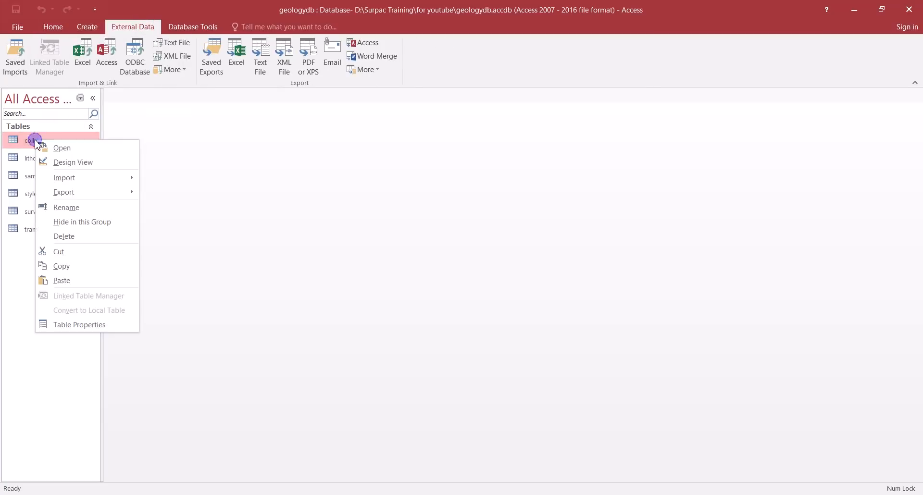
left_click(72, 177)
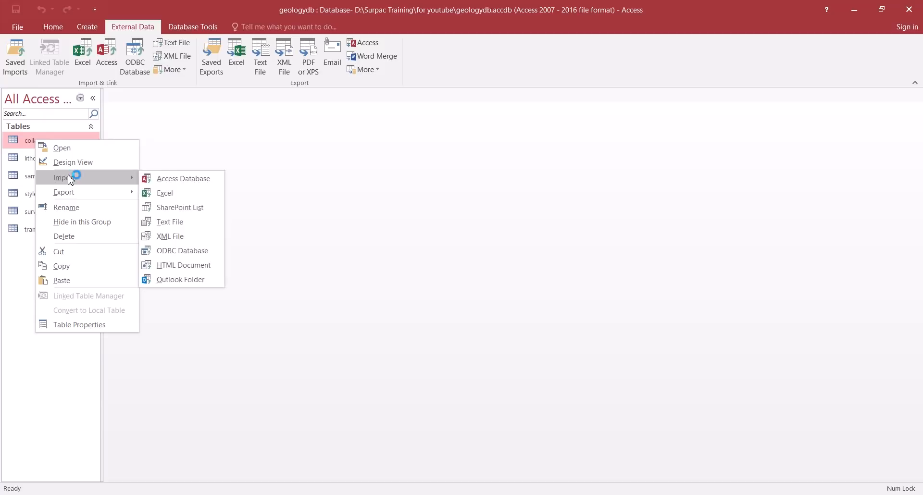
left_click(179, 193)
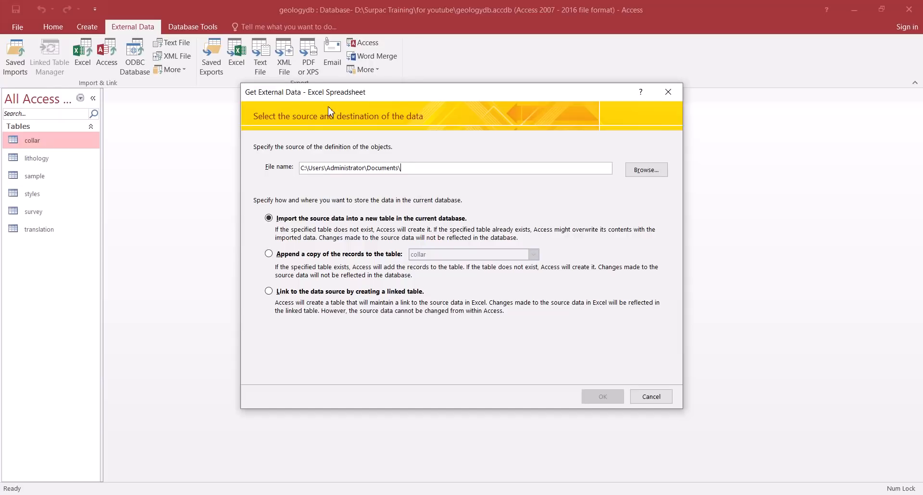
double_click(418, 167)
type("D:\\Surpac Training\\for youtube")
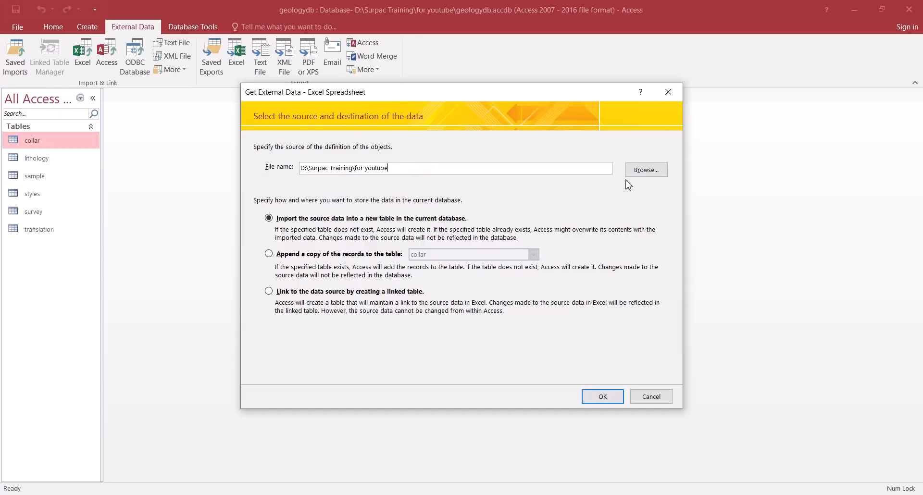
left_click(642, 171)
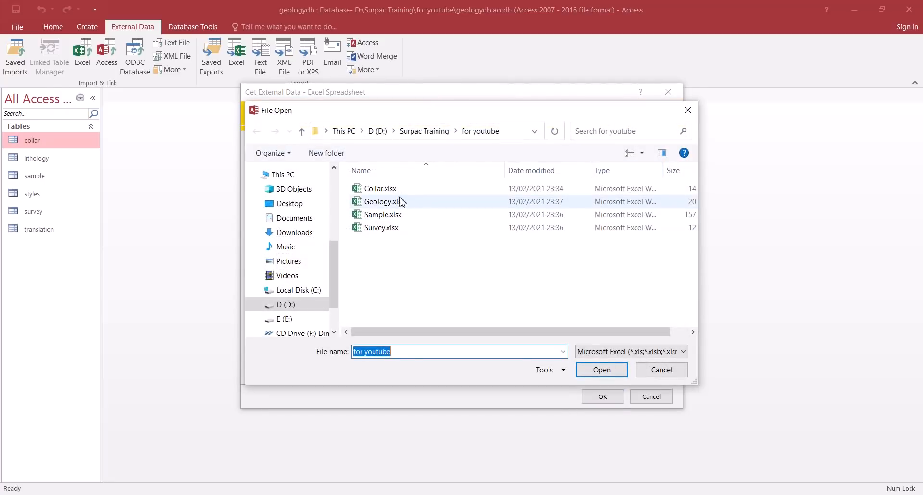
double_click(386, 188)
Append the spreadsheet's records to the collar table and finish the import without saving the import steps
left_click(285, 257)
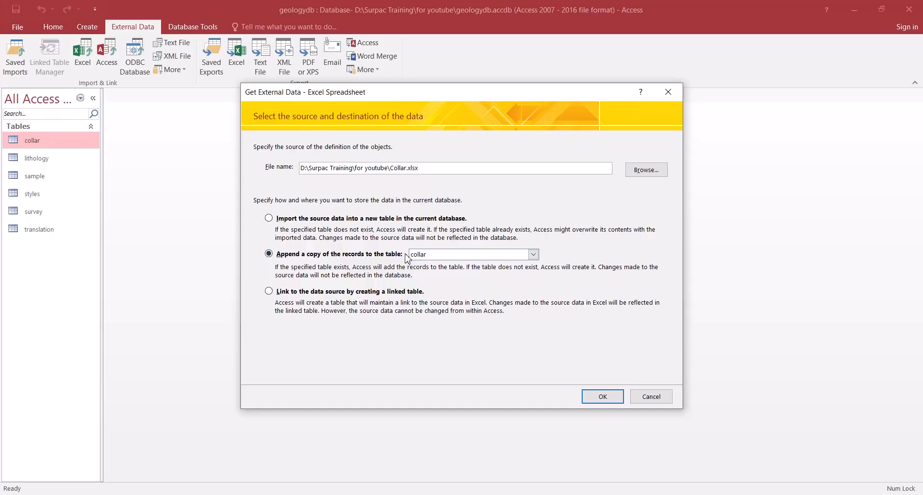
left_click(604, 396)
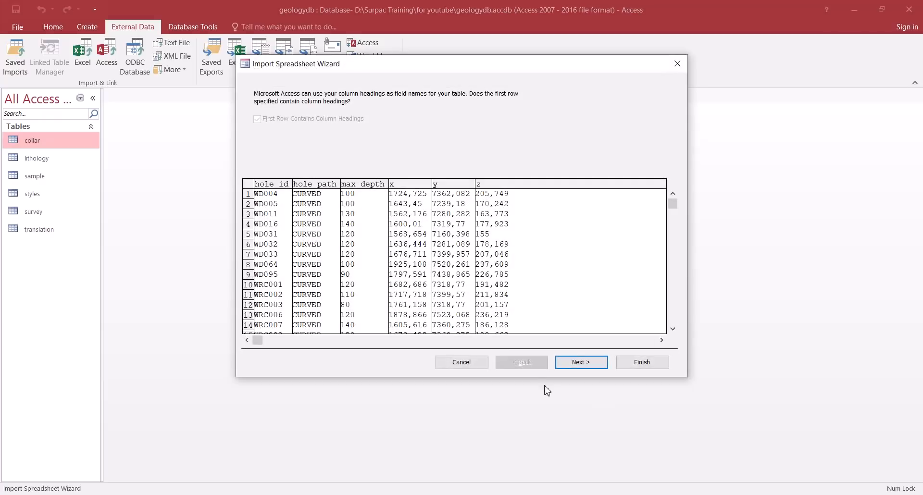
left_click(595, 361)
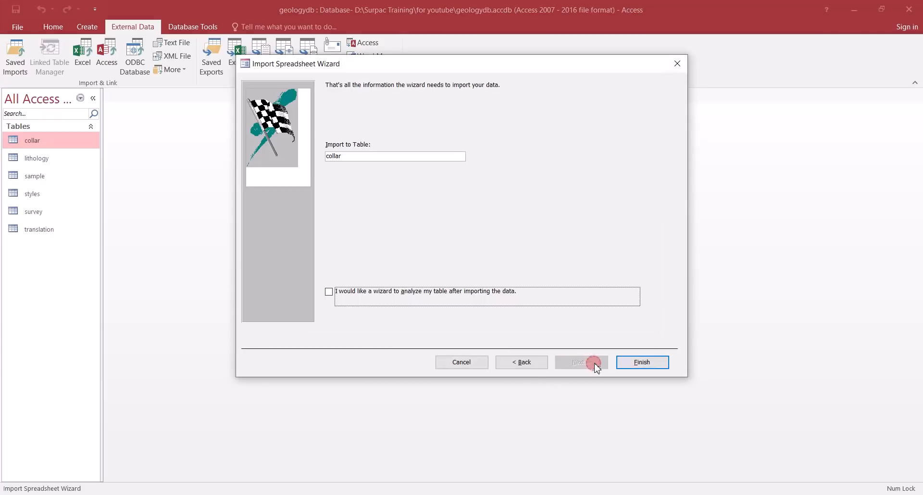
left_click(657, 363)
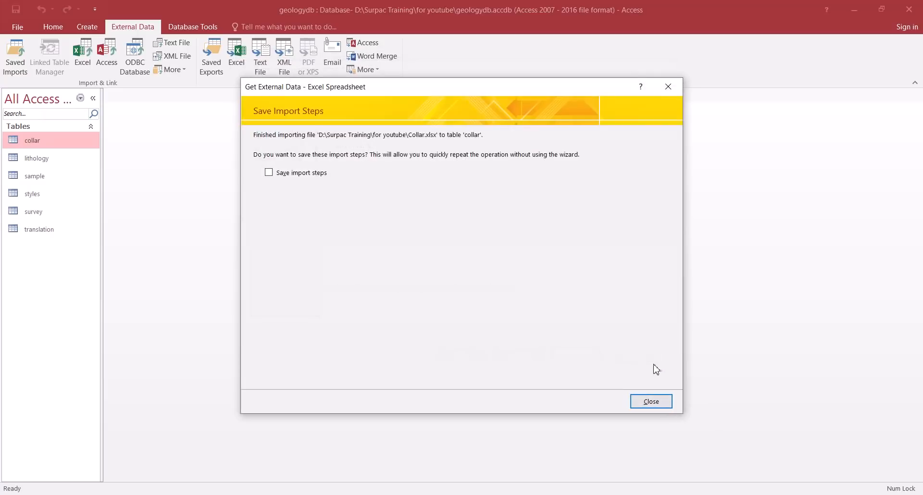
left_click(650, 400)
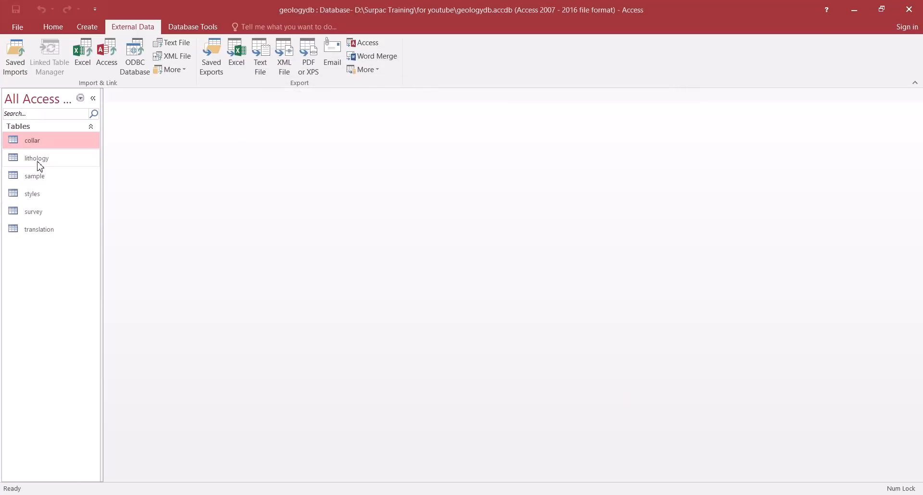
Start an Excel import for the lithology table with Geology.xlsx from D:\Surpac Training\for youtube as the source file
left_click(39, 164)
right_click(38, 163)
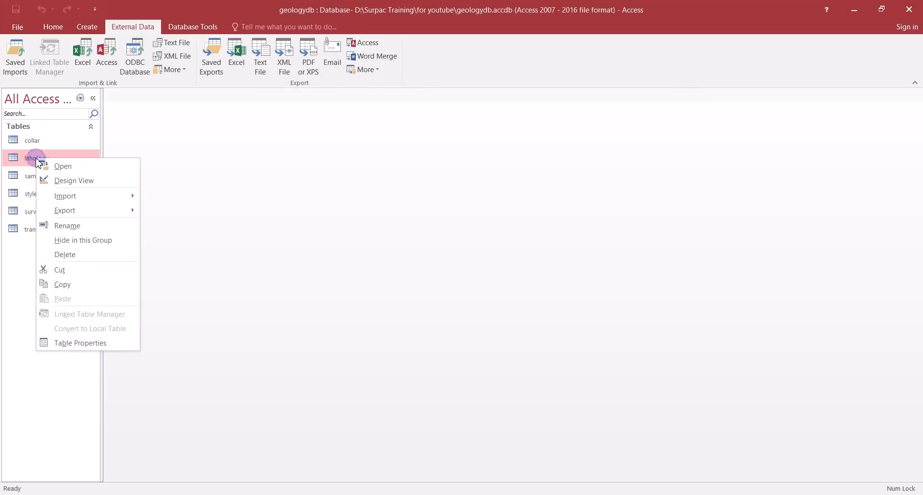
mouse_move(96, 195)
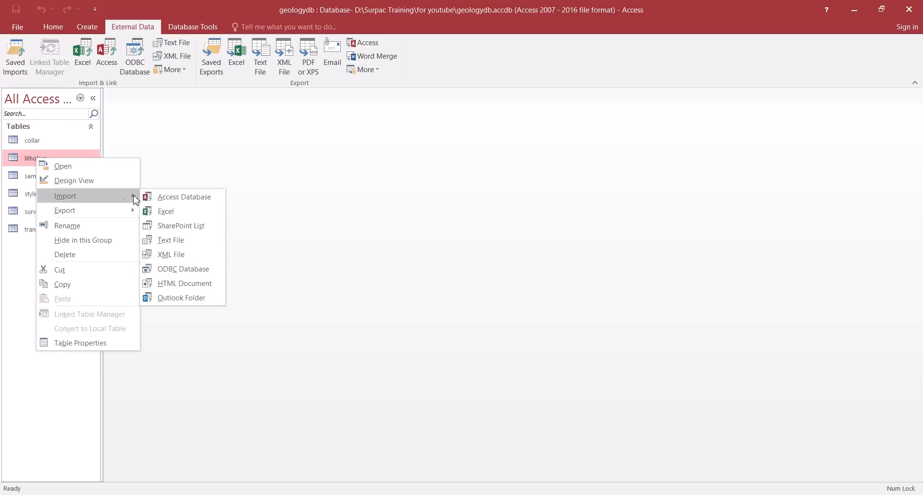
left_click(185, 212)
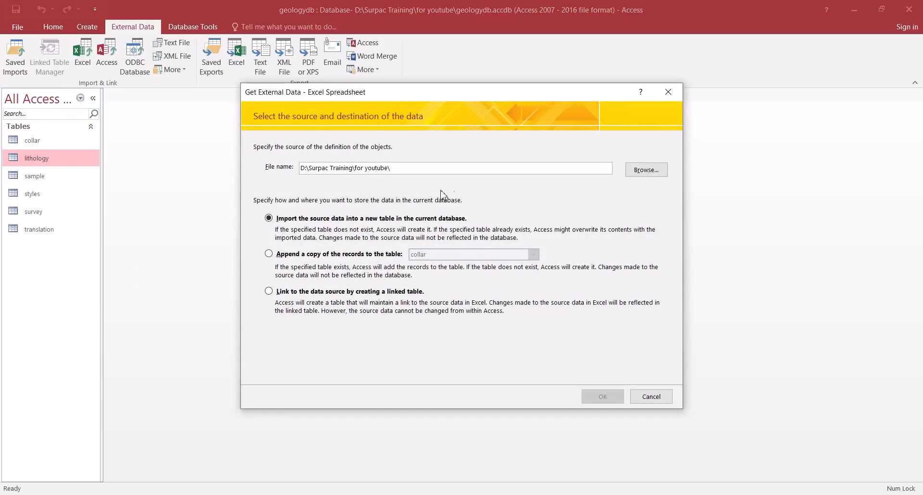
left_click(643, 175)
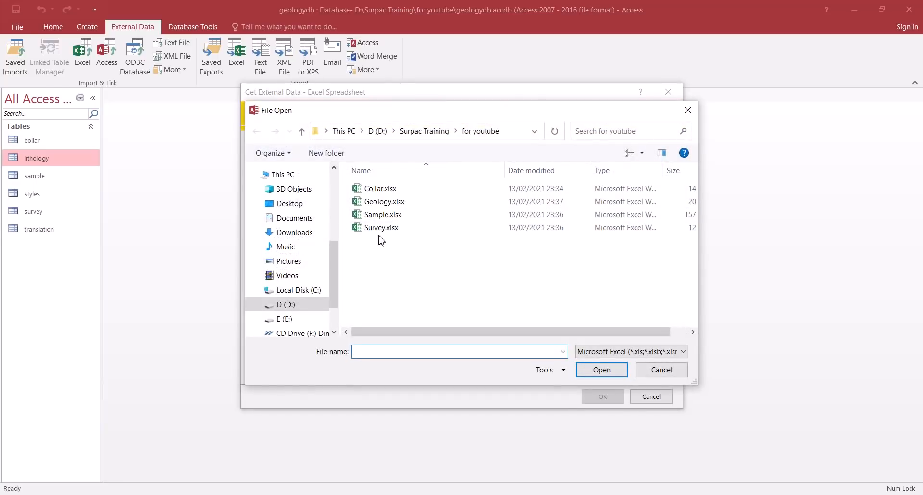
double_click(388, 207)
Append the Geology.xlsx records to the lithology table and finish the import without saving the import steps
left_click(301, 254)
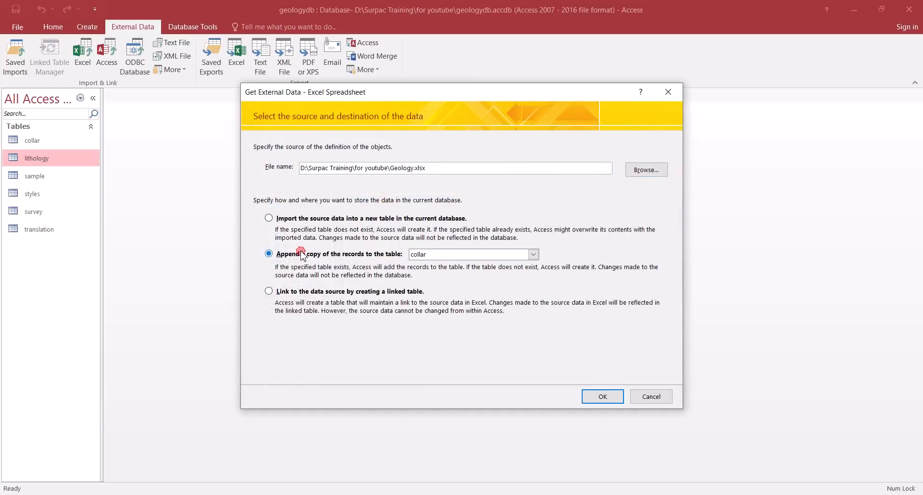
left_click(534, 255)
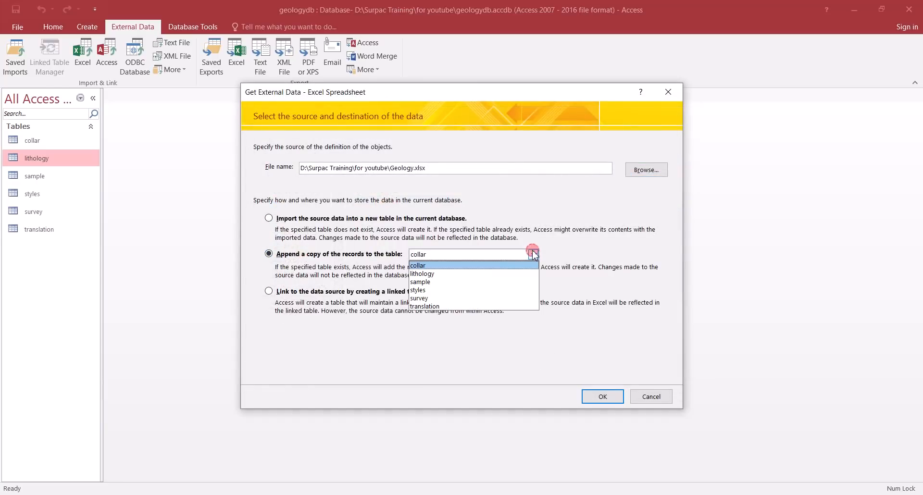
left_click(469, 273)
left_click(604, 396)
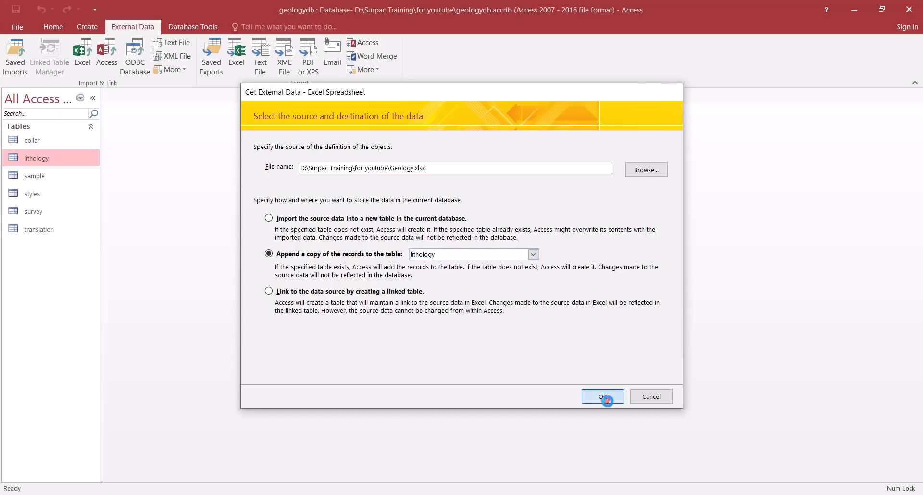
left_click(594, 364)
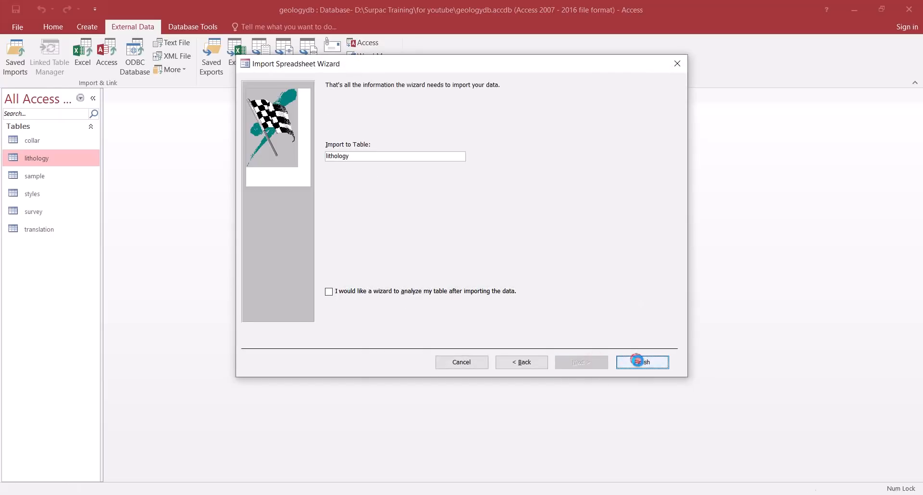
left_click(634, 362)
left_click(650, 401)
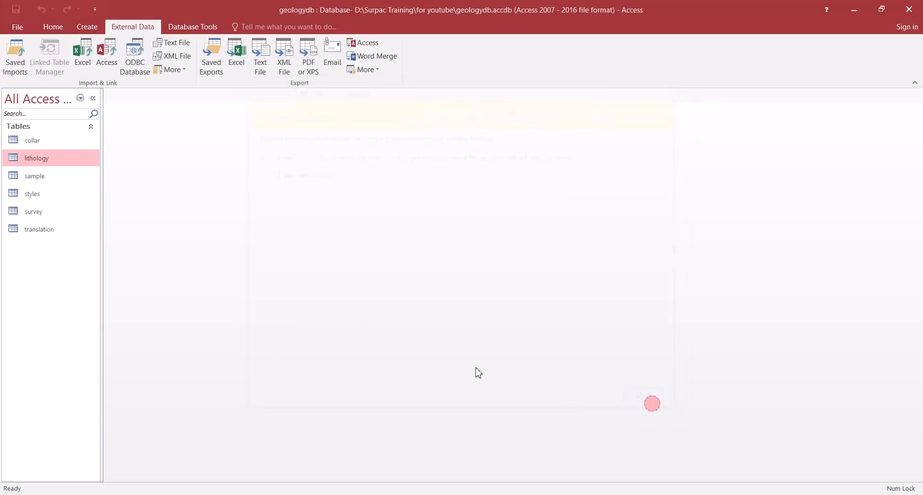
Start an Excel import for the sample table with Sample.xlsx from D:\Surpac Training\for youtube as the source file
left_click(41, 178)
right_click(44, 178)
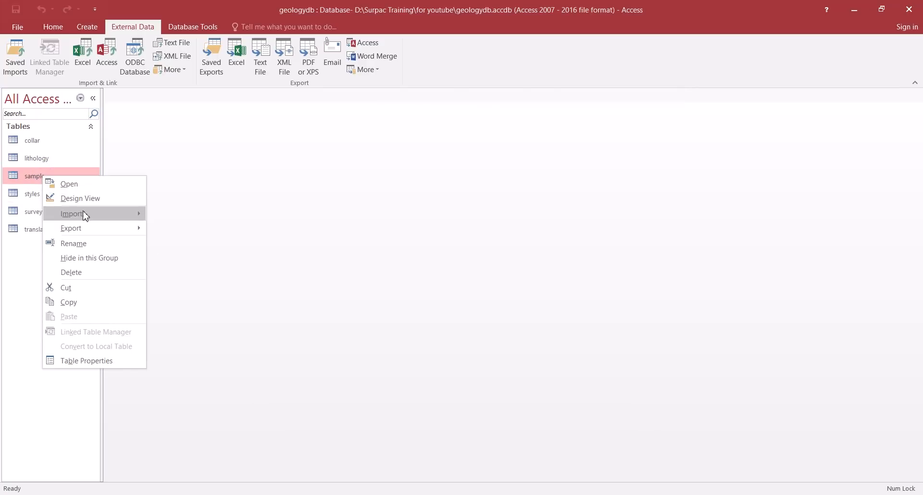
mouse_move(89, 214)
left_click(178, 228)
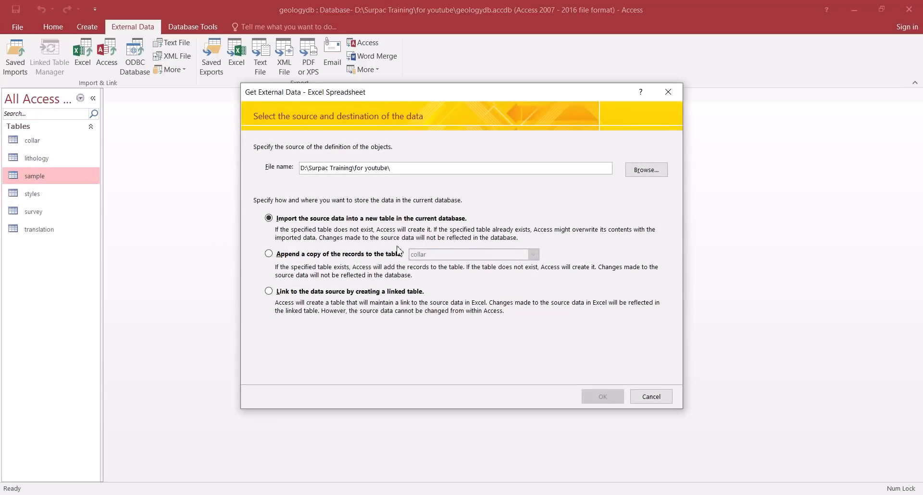
left_click(641, 171)
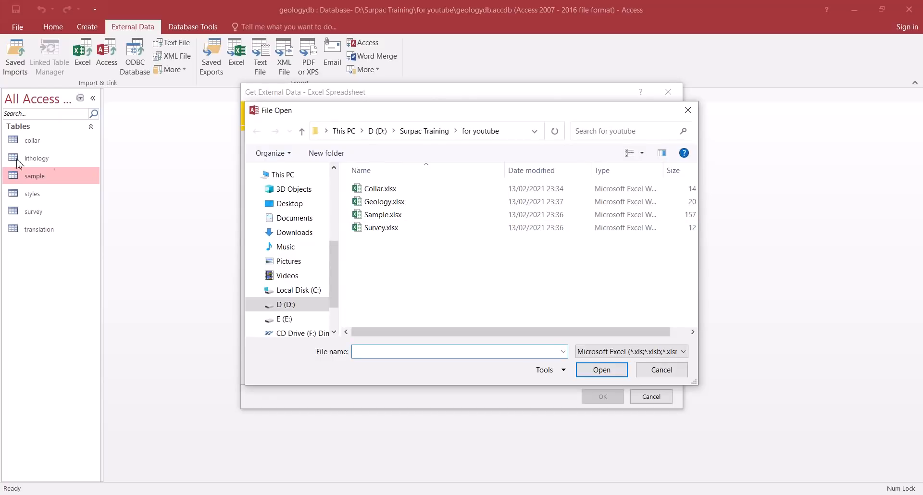
double_click(384, 216)
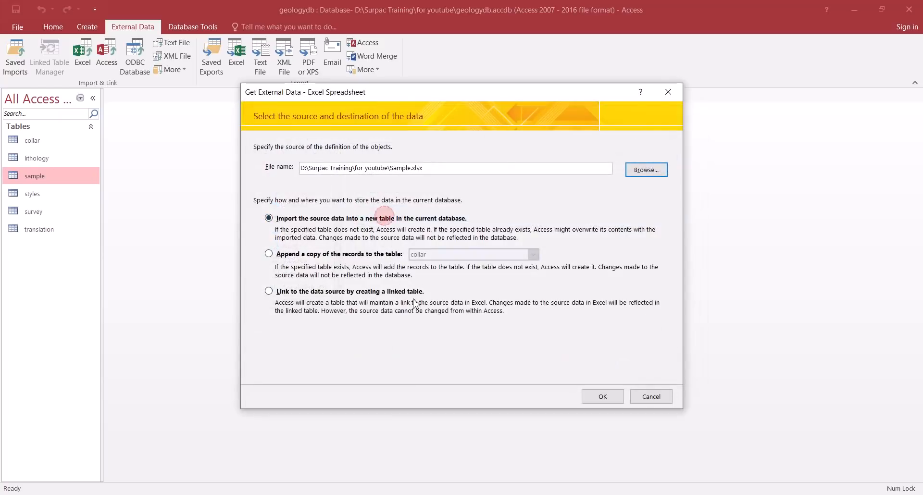
Append the Sample.xlsx records to the sample table and finish the import without saving the import steps
left_click(294, 254)
left_click(533, 255)
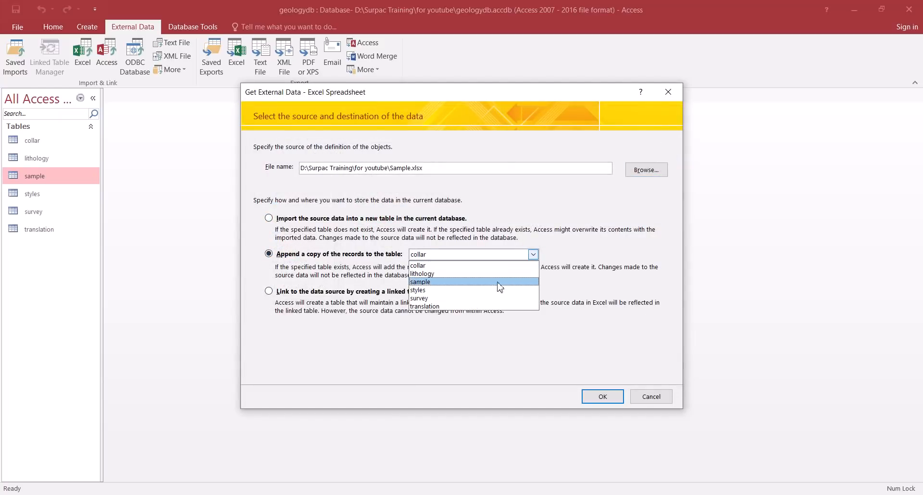
left_click(476, 283)
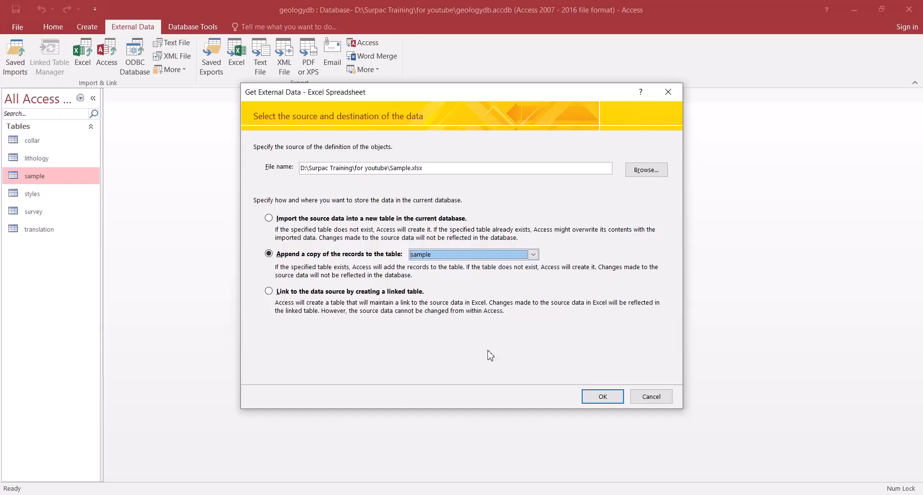
left_click(603, 398)
left_click(582, 363)
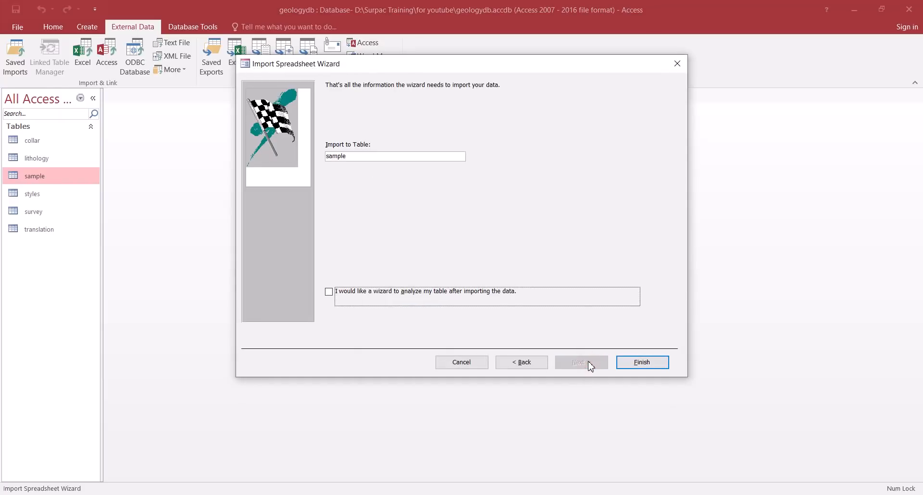
left_click(642, 366)
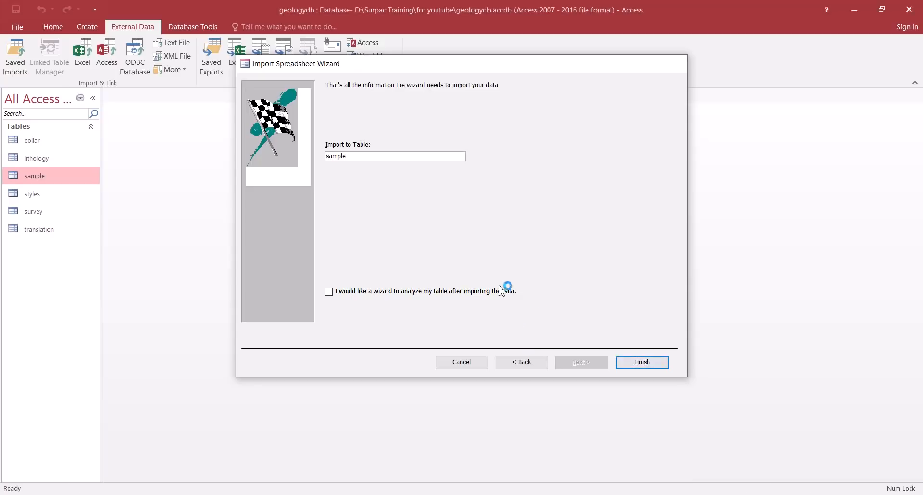
left_click(645, 401)
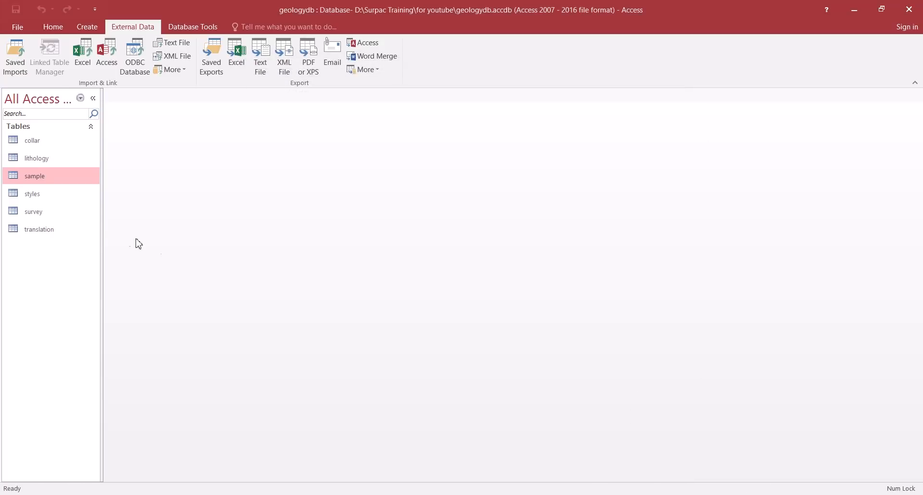
Start an Excel import for the survey table with Survey.xlsx from D:\Surpac Training\for youtube as the source file
left_click(32, 194)
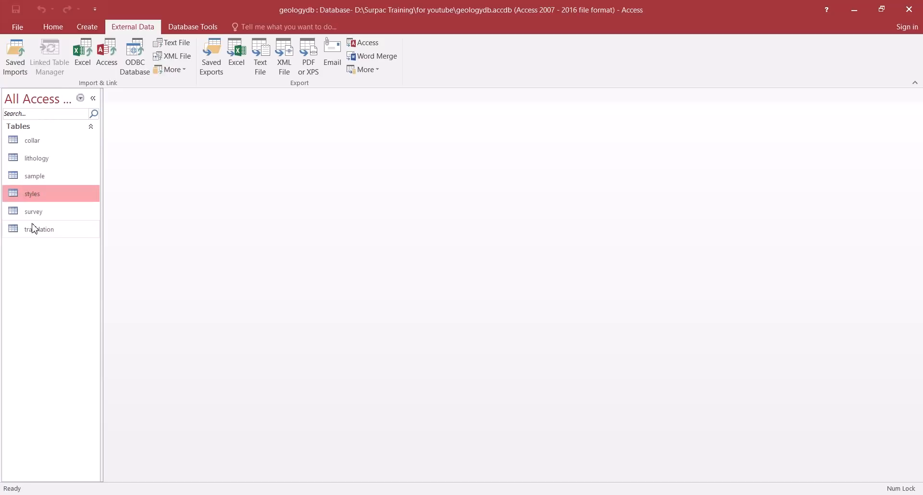
left_click(30, 231)
left_click(31, 212)
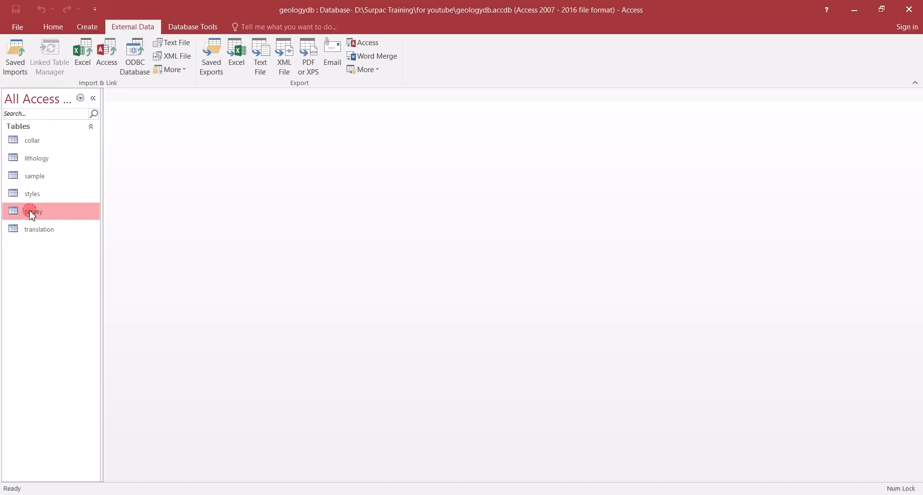
right_click(30, 210)
mouse_move(63, 248)
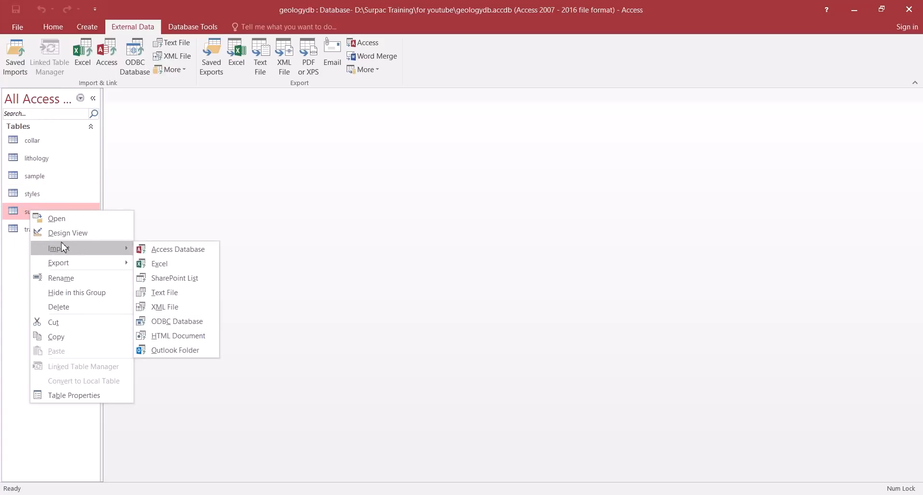
left_click(183, 262)
left_click(646, 171)
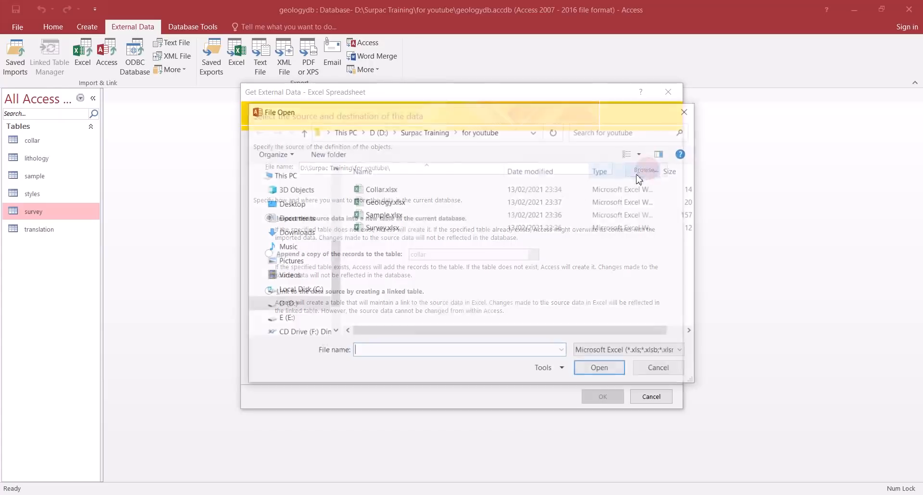
double_click(406, 231)
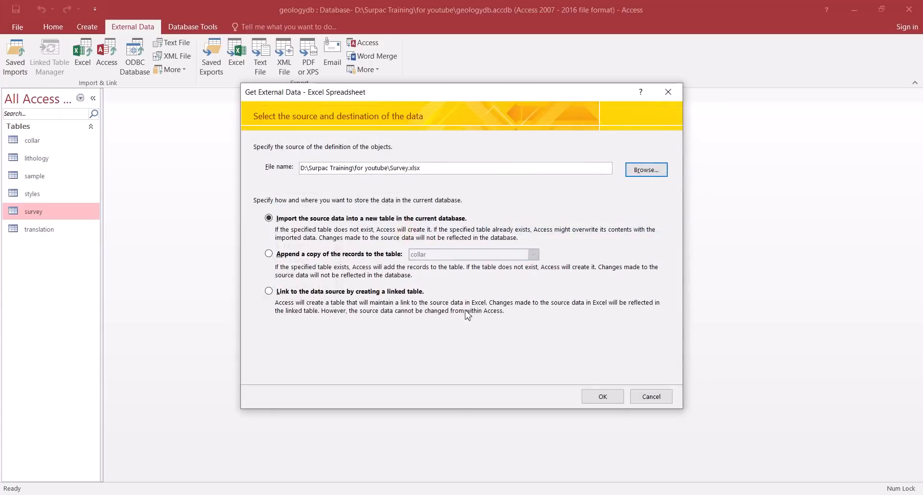
Append the Survey.xlsx records to the survey table and finish the import without saving the import steps
left_click(303, 254)
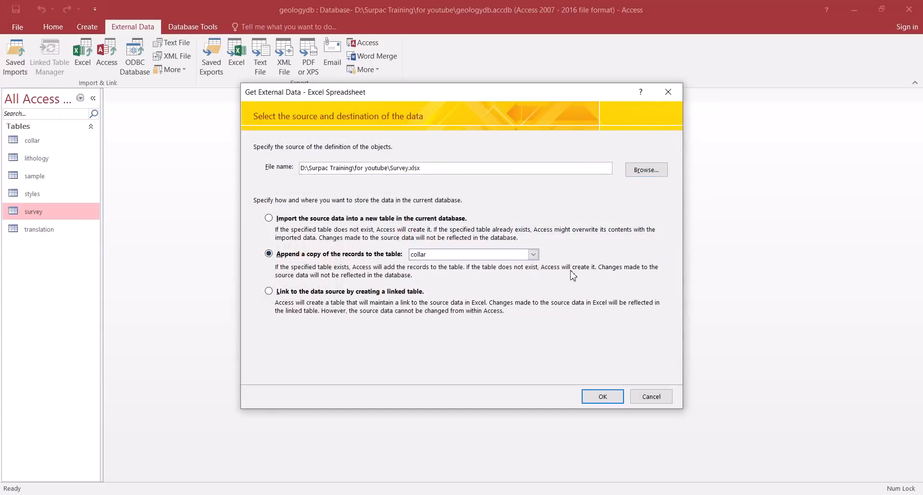
left_click(534, 255)
left_click(466, 298)
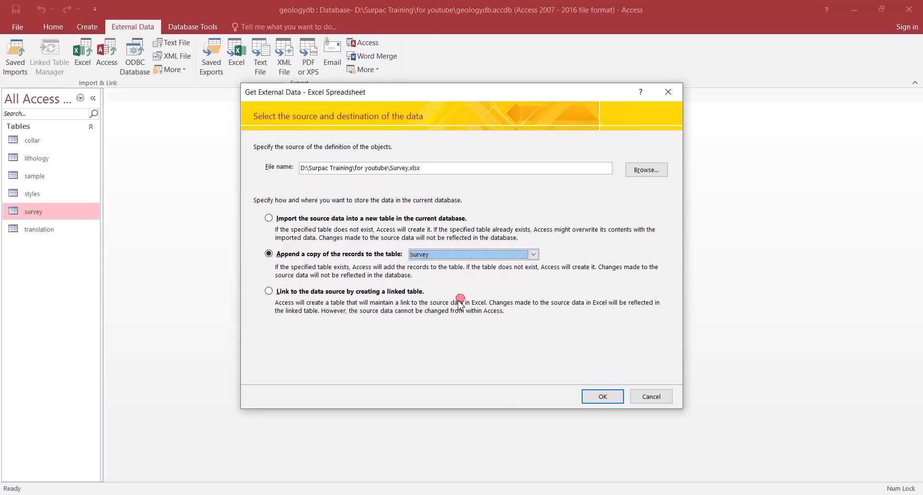
left_click(596, 397)
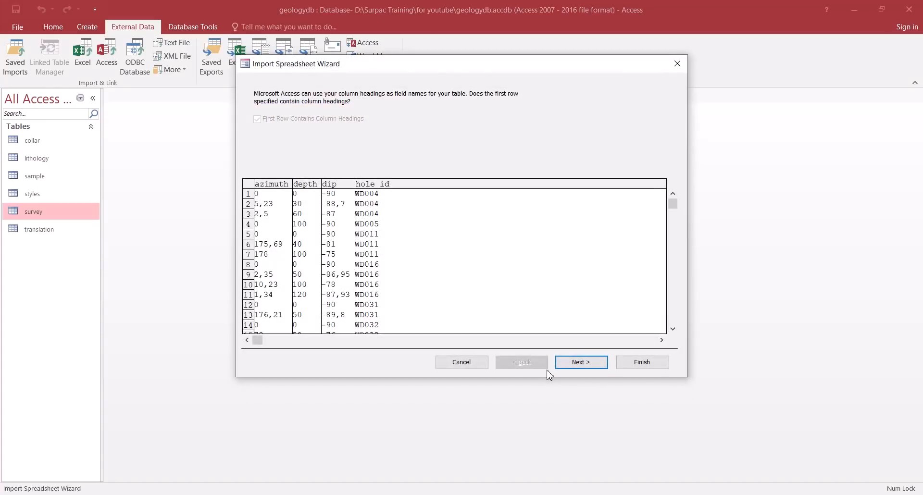
left_click(583, 363)
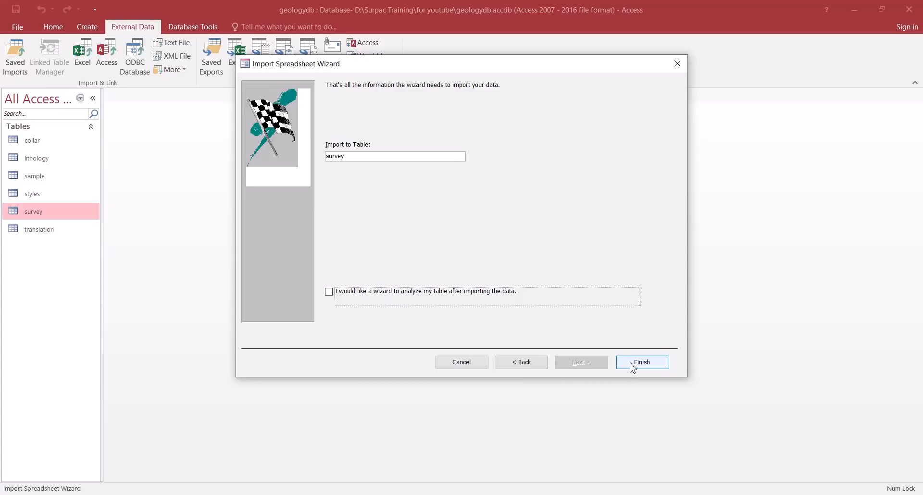
left_click(631, 363)
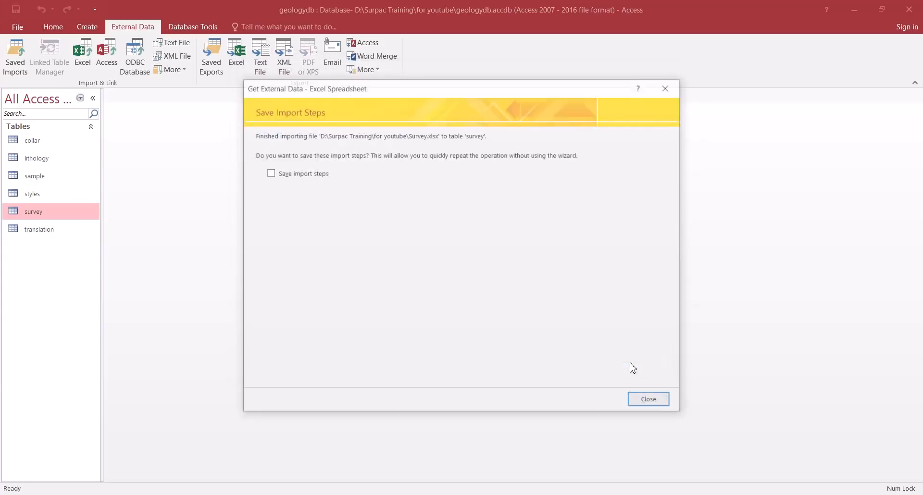
left_click(650, 402)
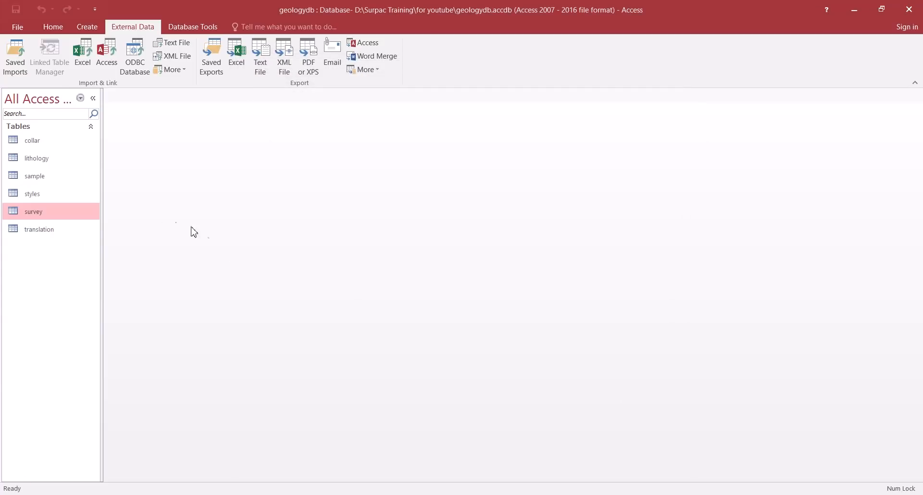
Open the collar table, look through its imported drillhole records, and close it
double_click(34, 140)
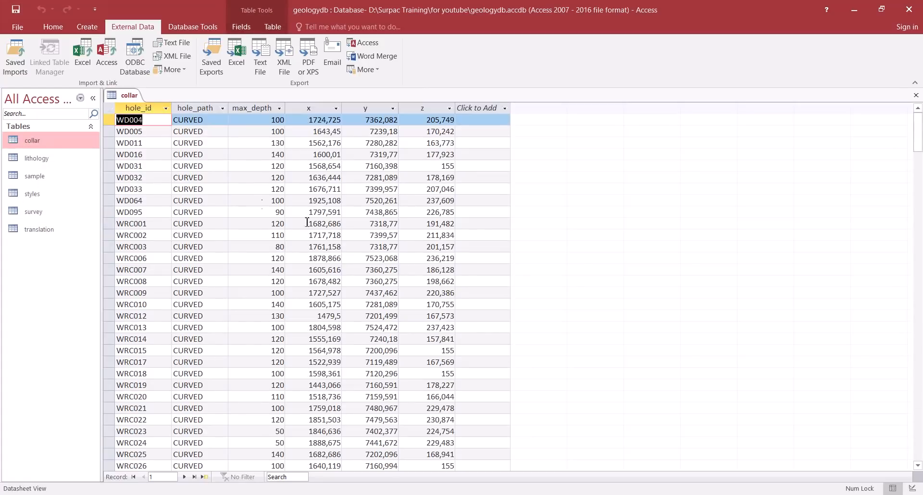
scroll(327, 262, "down", 10)
scroll(326, 262, "down", 17)
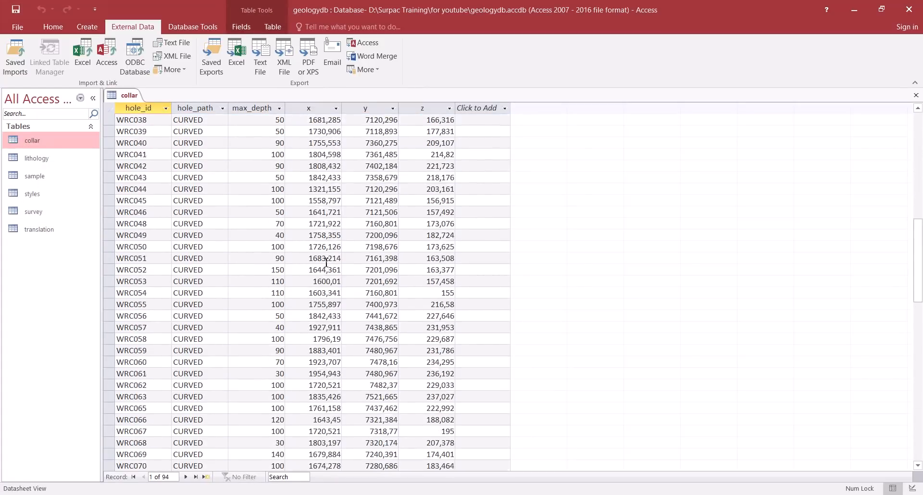
scroll(327, 262, "up", 9)
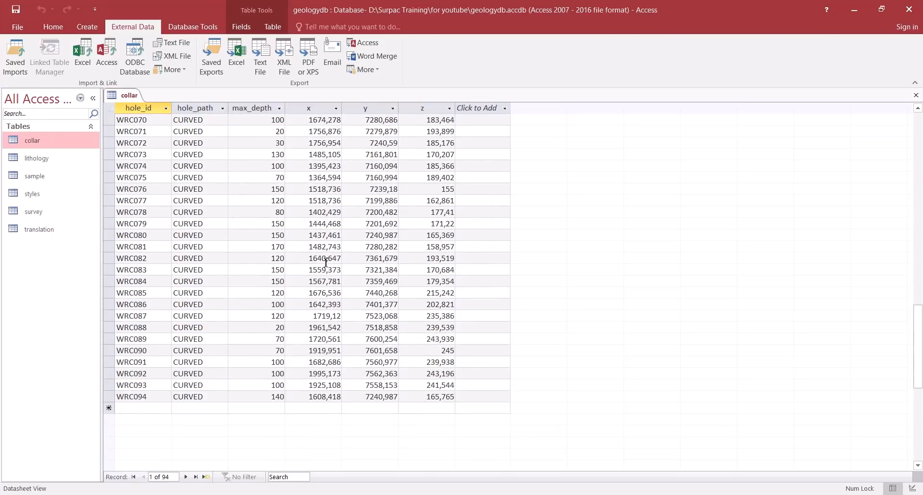
right_click(125, 99)
left_click(144, 118)
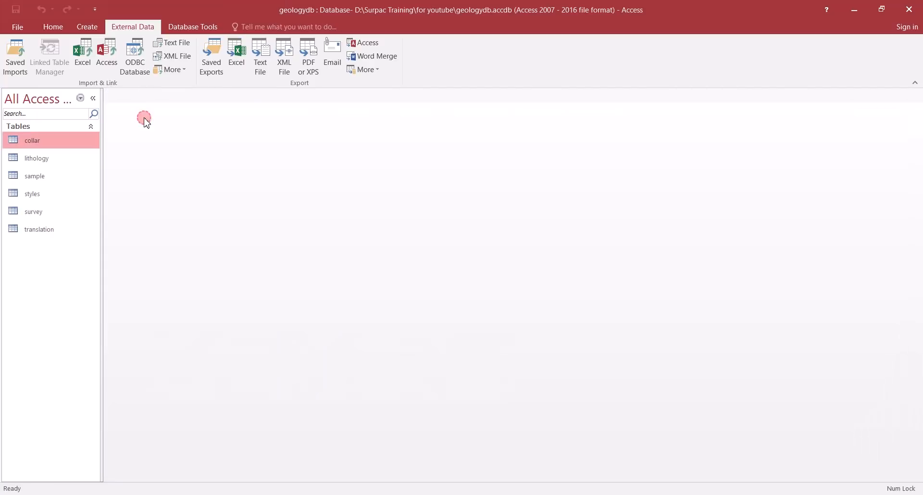
Close all open Excel workbooks, including Collar.xlsx, and then close the geologydb database in Access
right_click(700, 493)
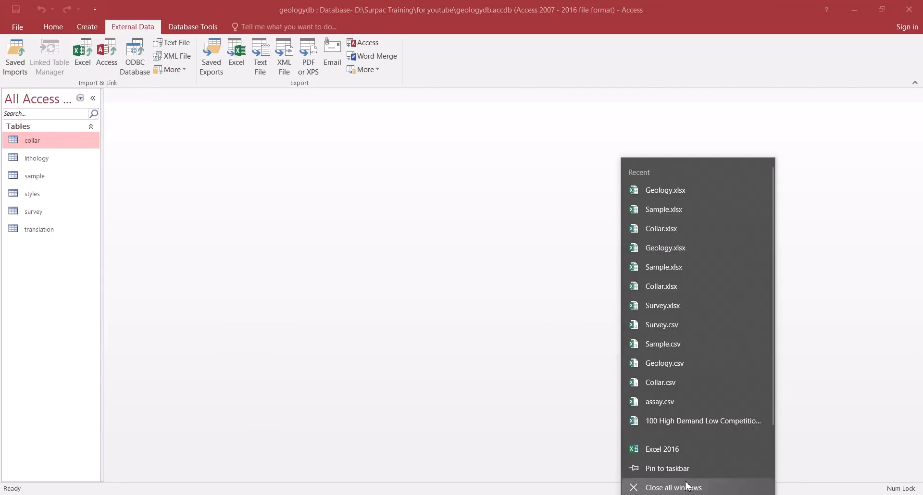
left_click(687, 482)
mouse_move(698, 493)
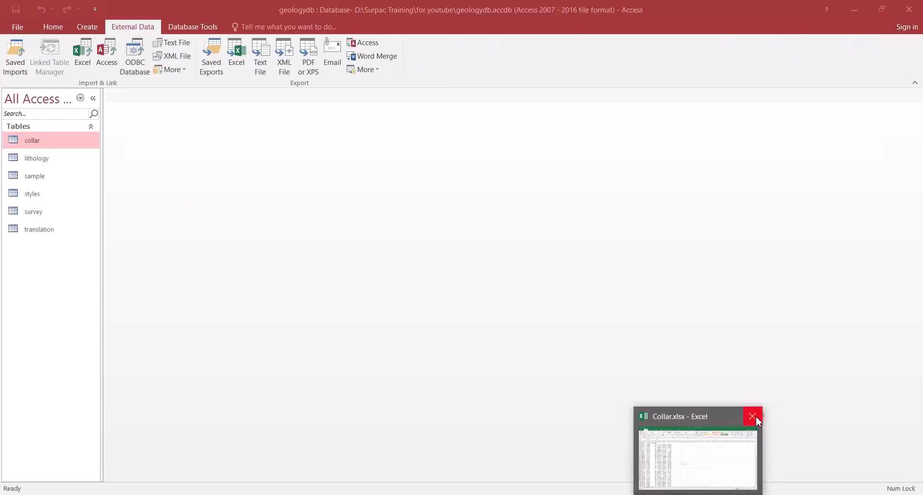
left_click(754, 416)
left_click(461, 267)
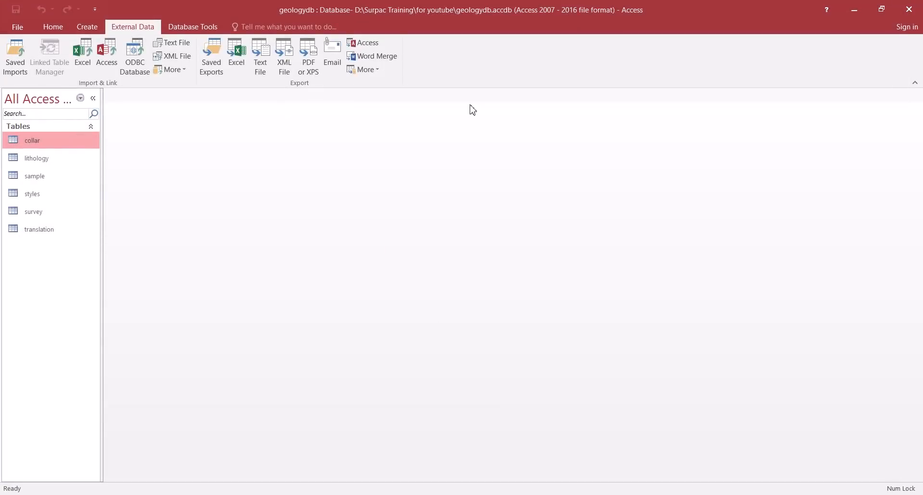
left_click(909, 9)
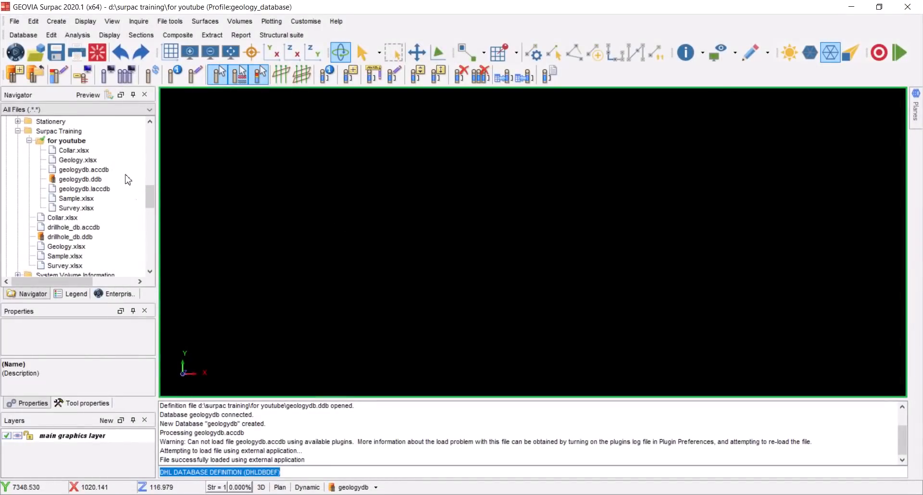
Refresh the for youtube work folder in Surpac so its file list is up to date
left_click(67, 141)
right_click(67, 142)
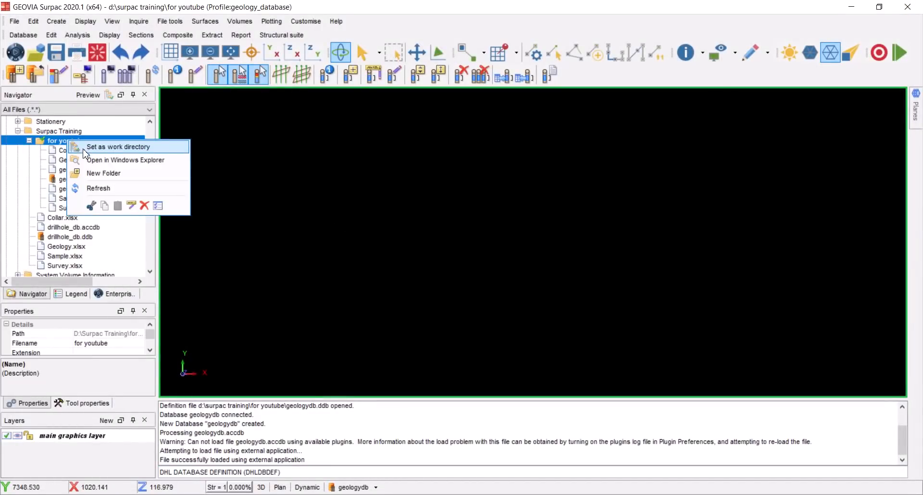
left_click(103, 190)
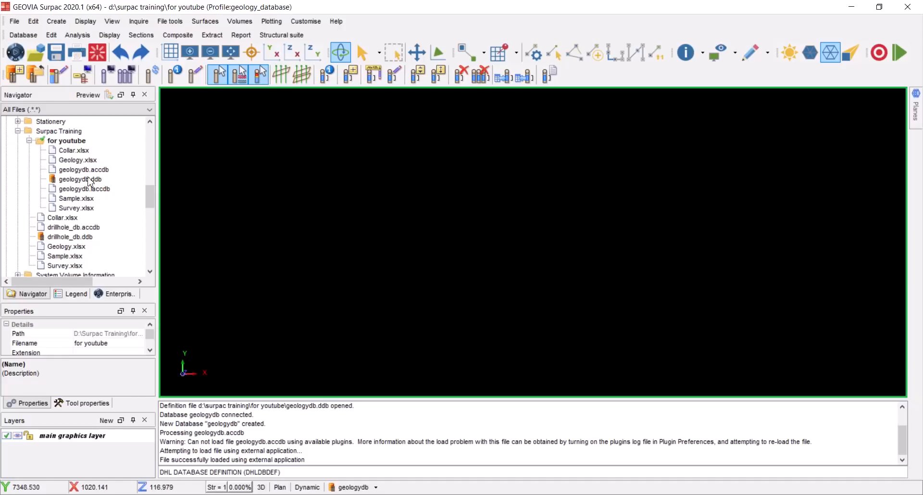
Open geologydb.accdb from the for youtube folder, check the collar table's records, and close Access
left_click_drag(80, 171, 295, 224)
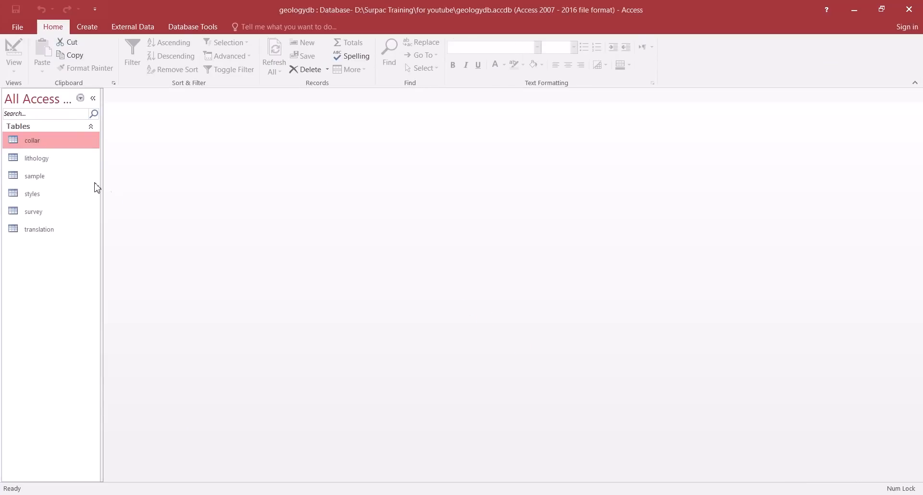
double_click(37, 143)
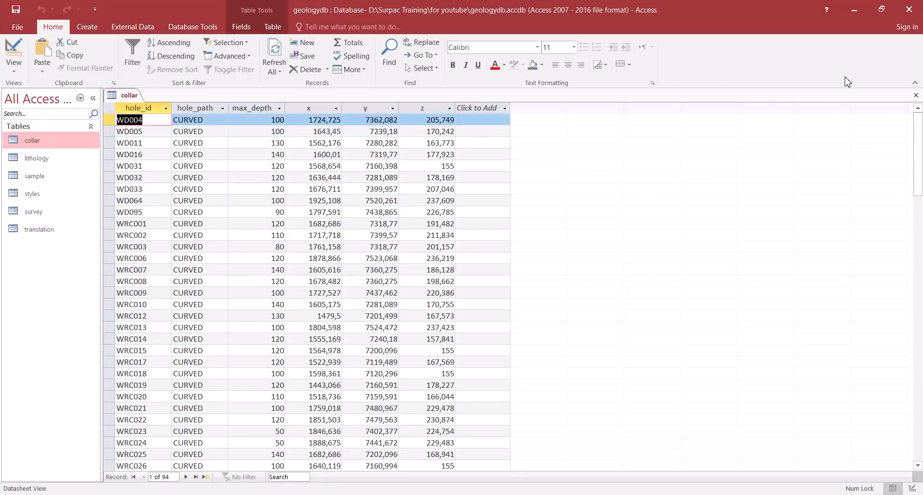
left_click(913, 15)
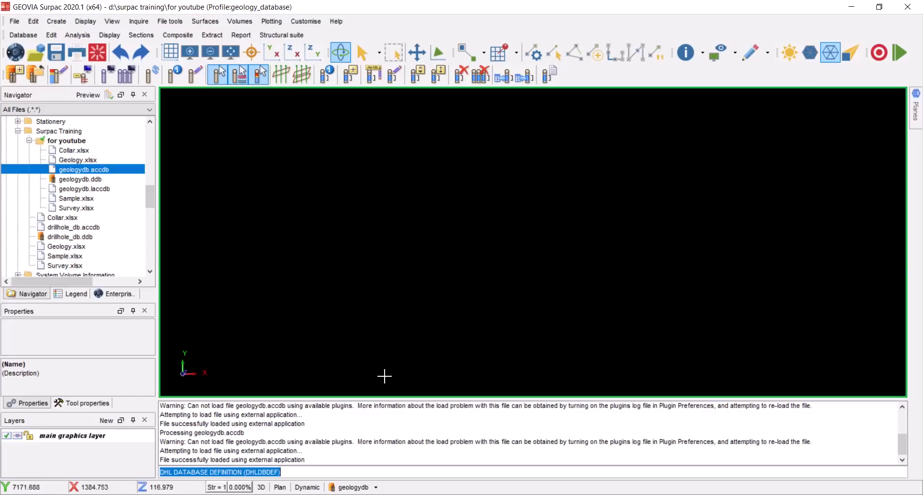
Display the geologydb drillholes with traces coloured by the rock field of the lithology table
left_click(374, 488)
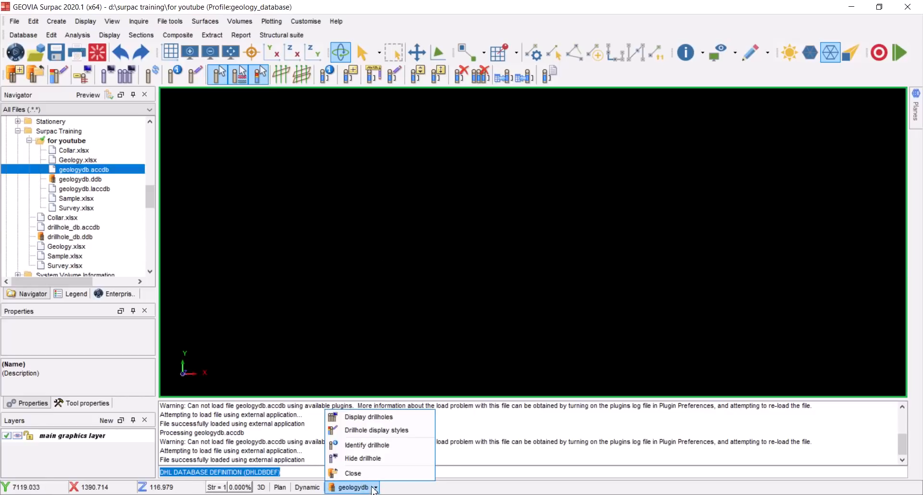
left_click(367, 418)
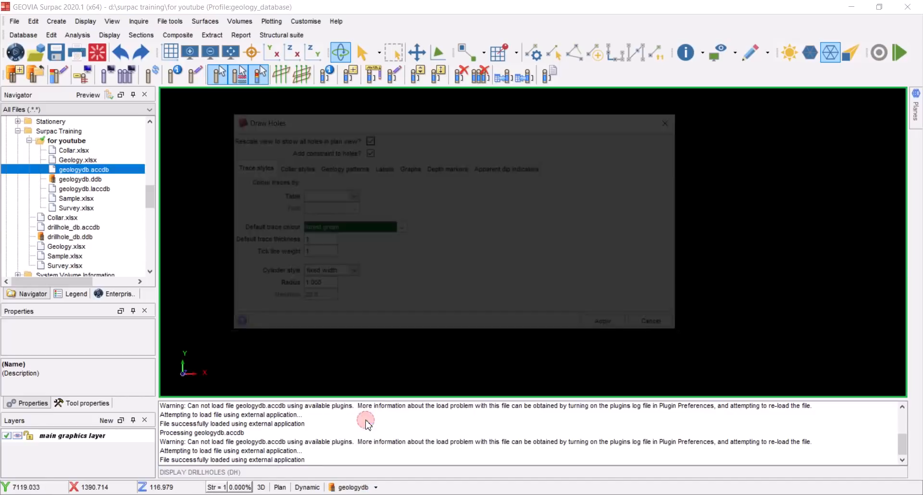
left_click_drag(339, 126, 386, 130)
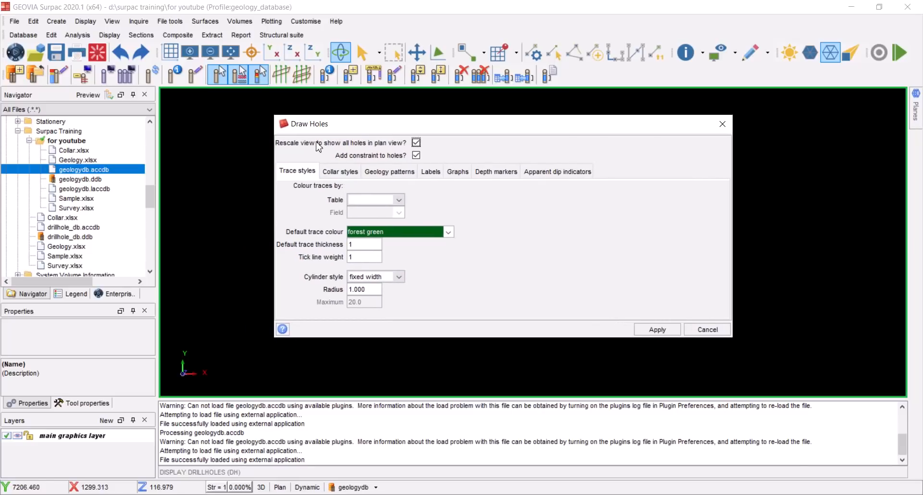
left_click(403, 200)
left_click(406, 201)
left_click(398, 201)
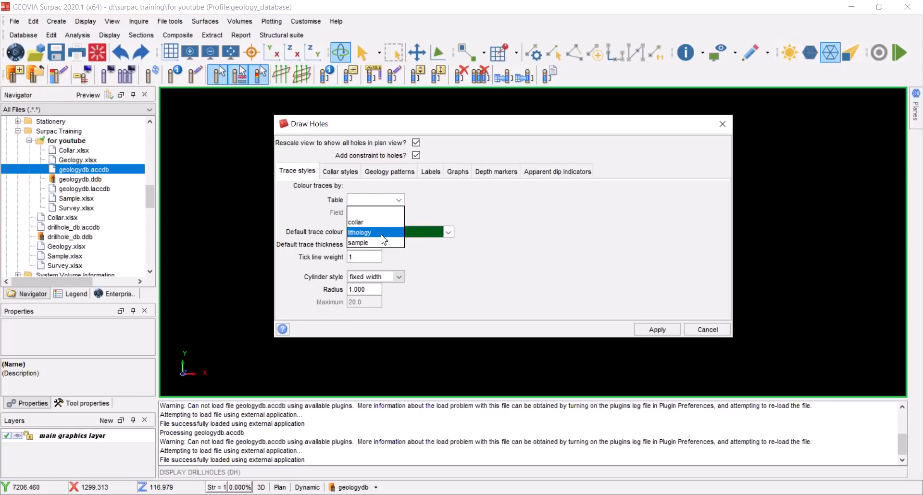
left_click(396, 224)
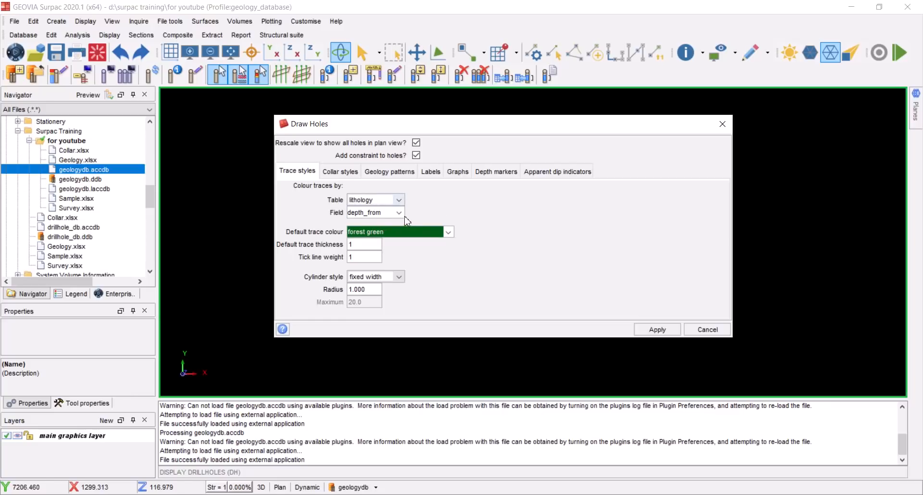
left_click(399, 212)
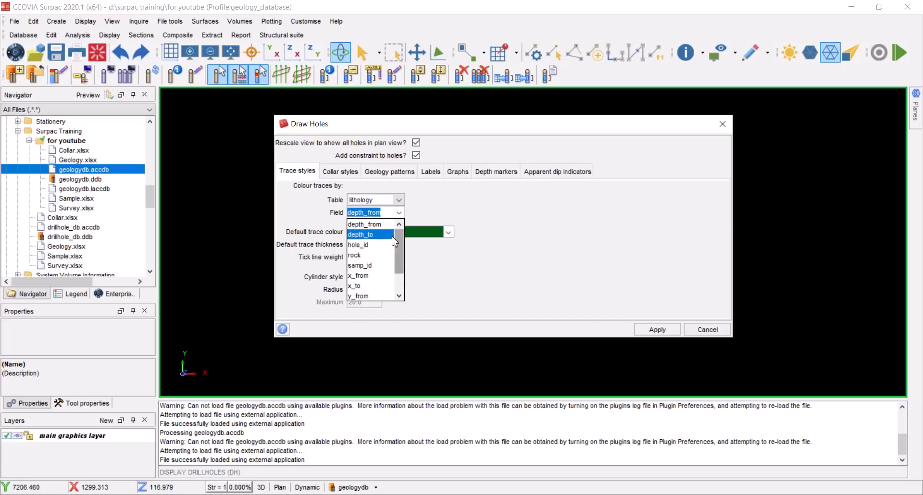
left_click(377, 254)
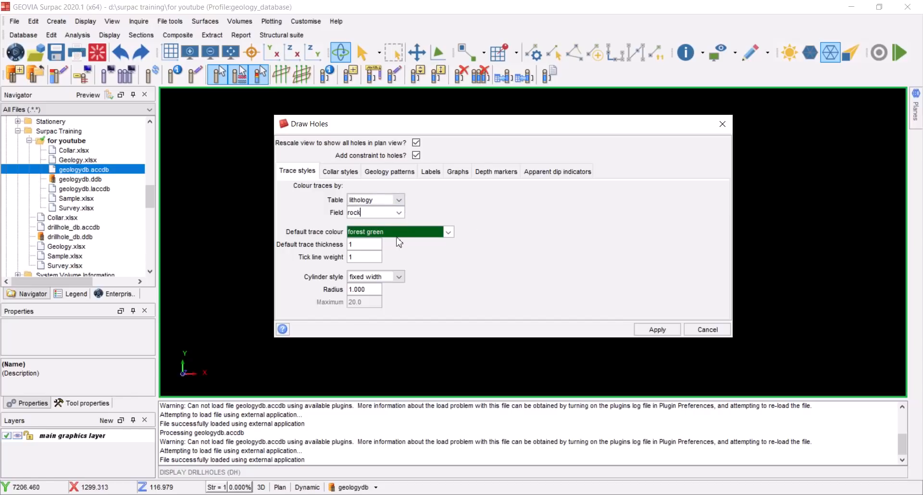
left_click(657, 331)
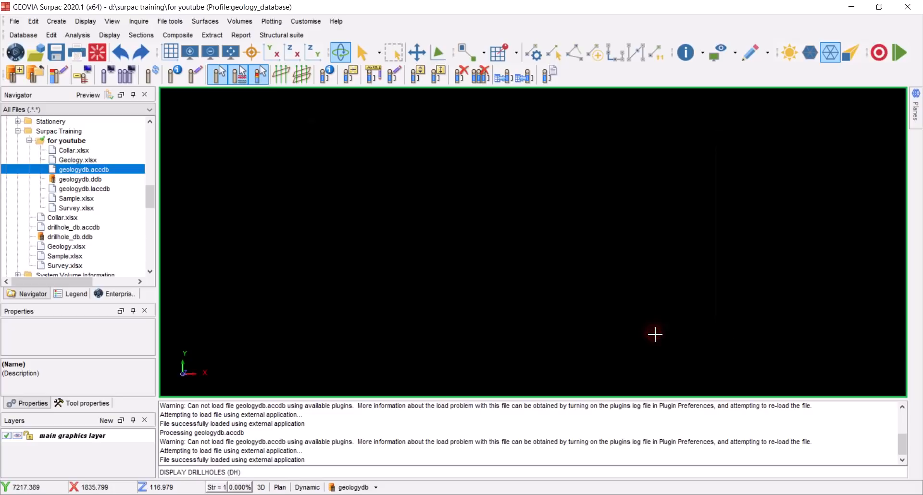
Examine the displayed drillhole traces in 3D from several directions
left_click(564, 295)
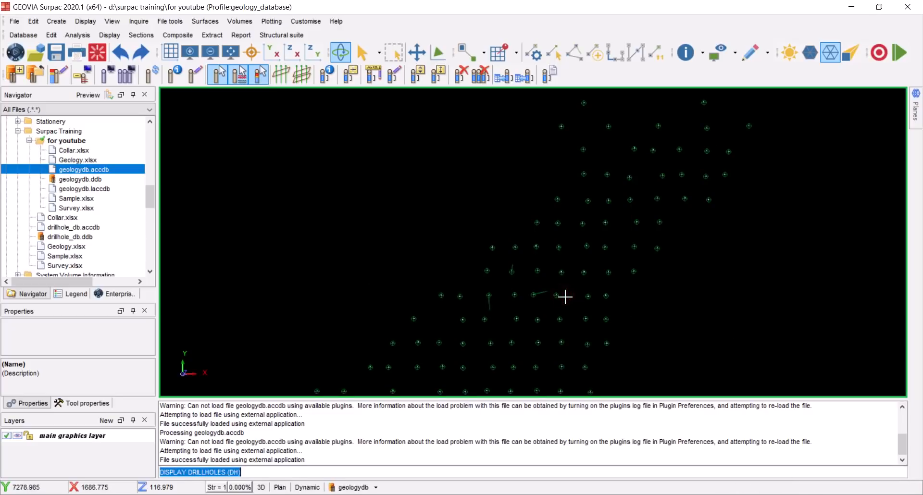
mouse_move(503, 297)
left_mouse_down()
mouse_move(531, 306)
mouse_move(577, 264)
mouse_move(599, 264)
mouse_move(628, 291)
mouse_move(534, 294)
left_mouse_up()
scroll(520, 243, "up", 3)
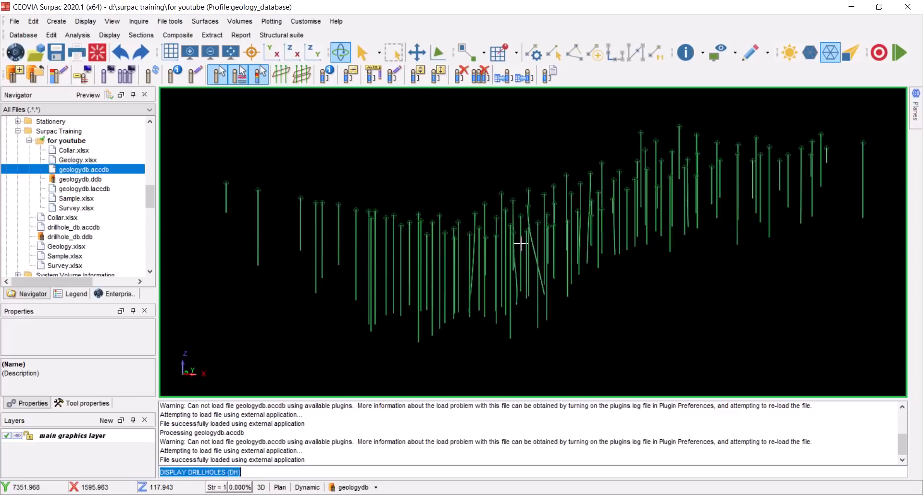
scroll(450, 280, "up", 3)
left_click_drag(449, 282, 554, 291)
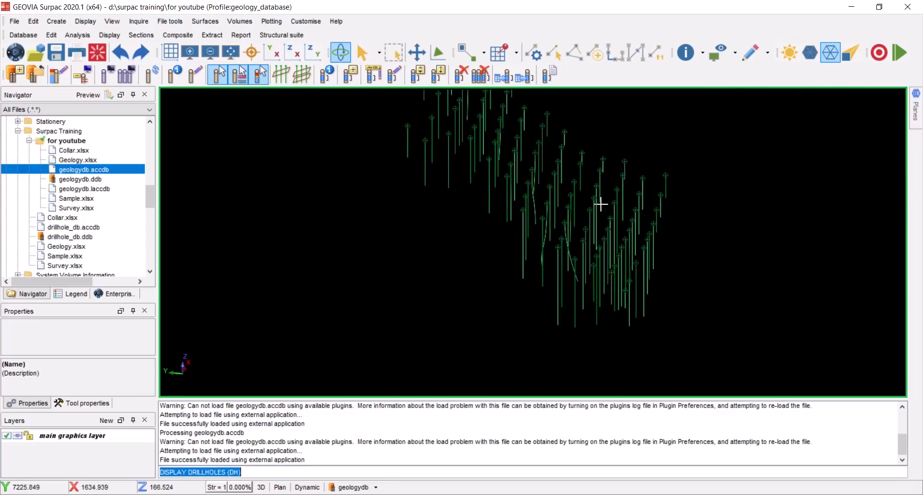
left_click_drag(600, 205, 532, 235)
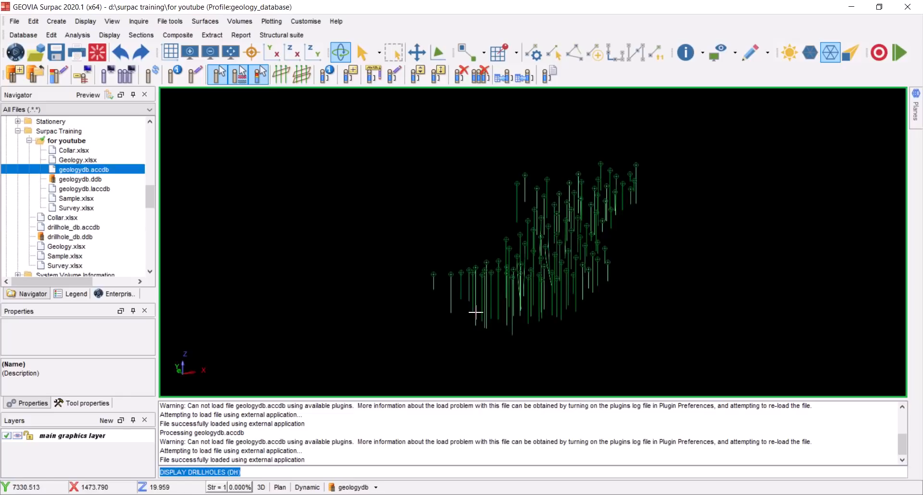
Open the drillhole display styles for geologydb and get the field codes for the lithology table's rock field
left_click(376, 488)
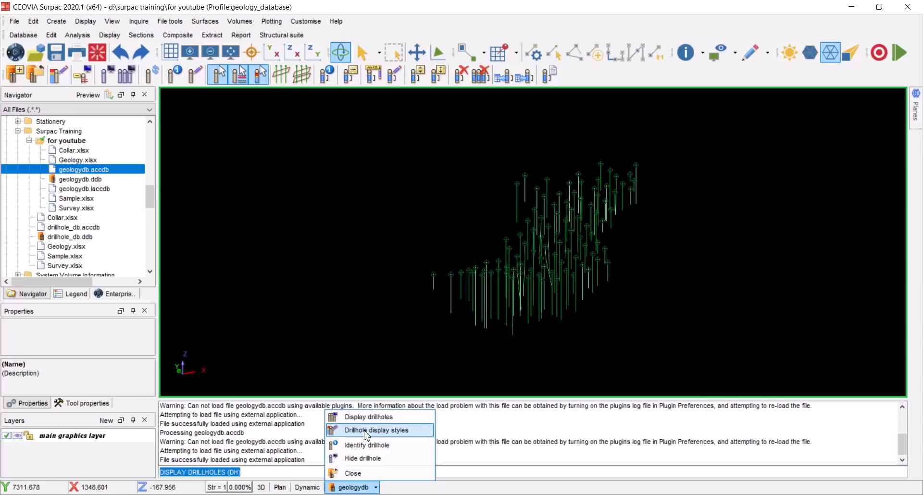
left_click(110, 35)
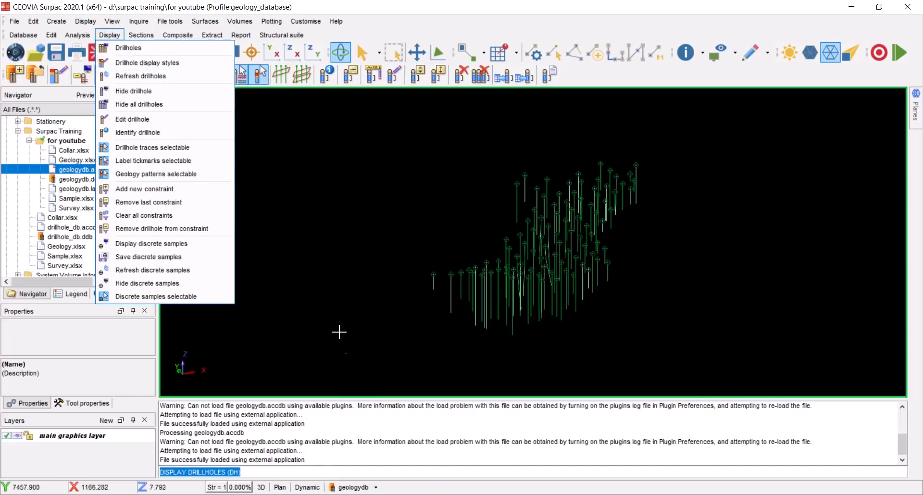
left_click(353, 487)
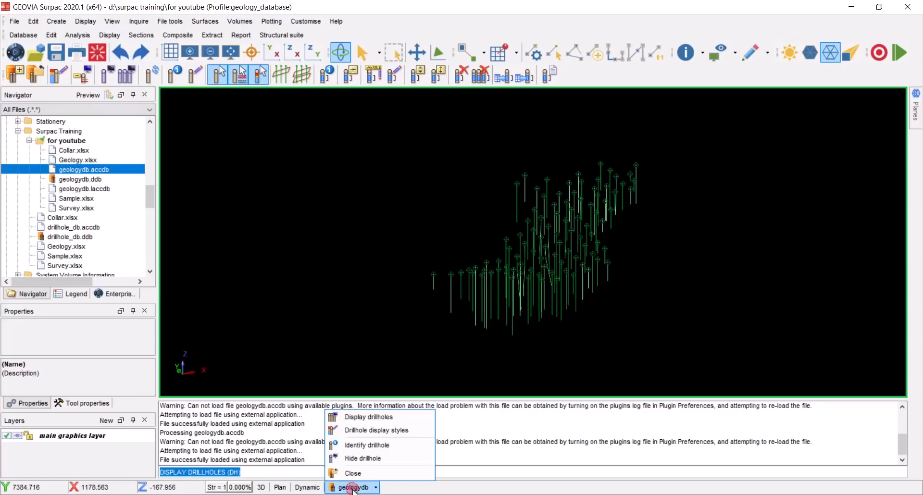
left_click(370, 430)
left_click_drag(409, 80, 325, 86)
left_click(274, 134)
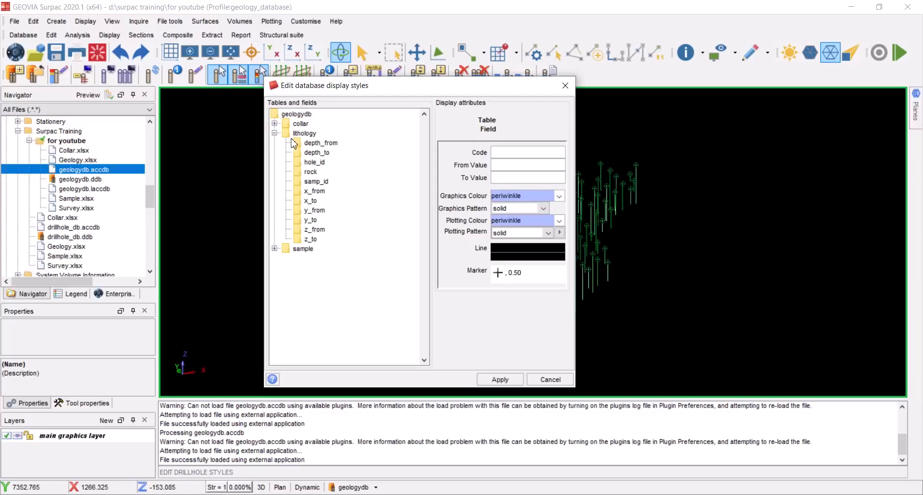
left_click(310, 175)
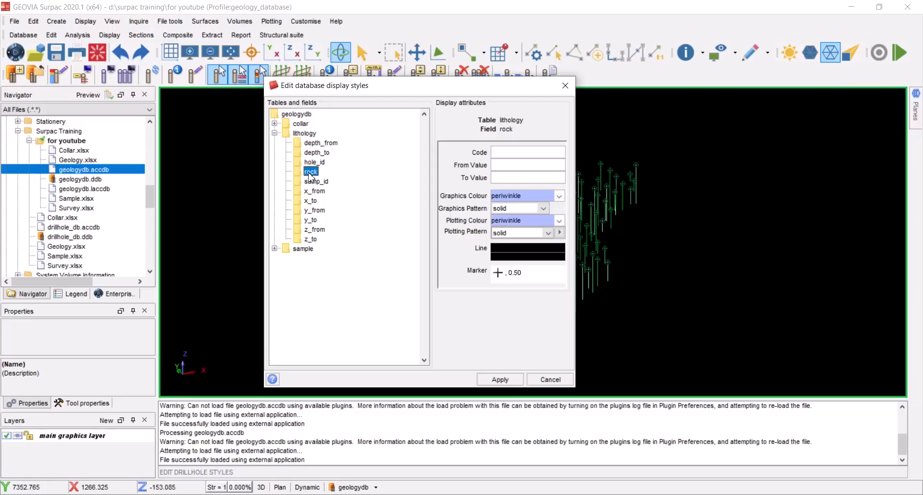
right_click(309, 174)
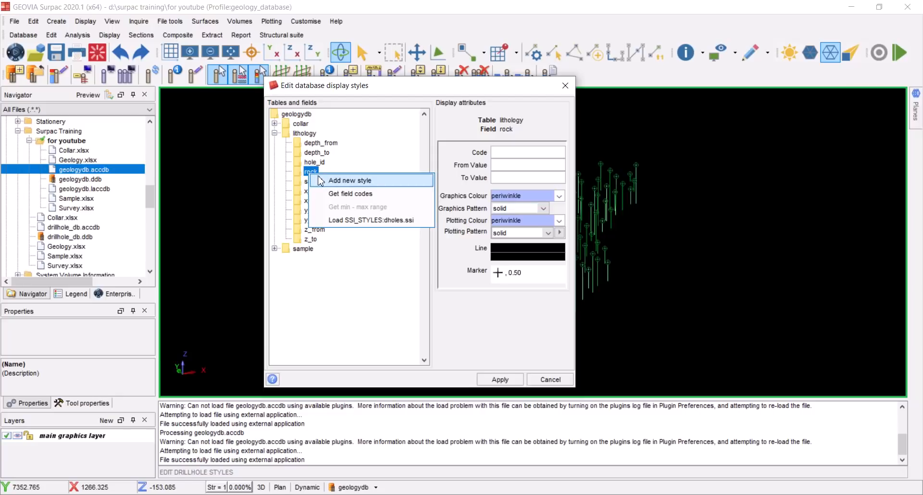
left_click(339, 194)
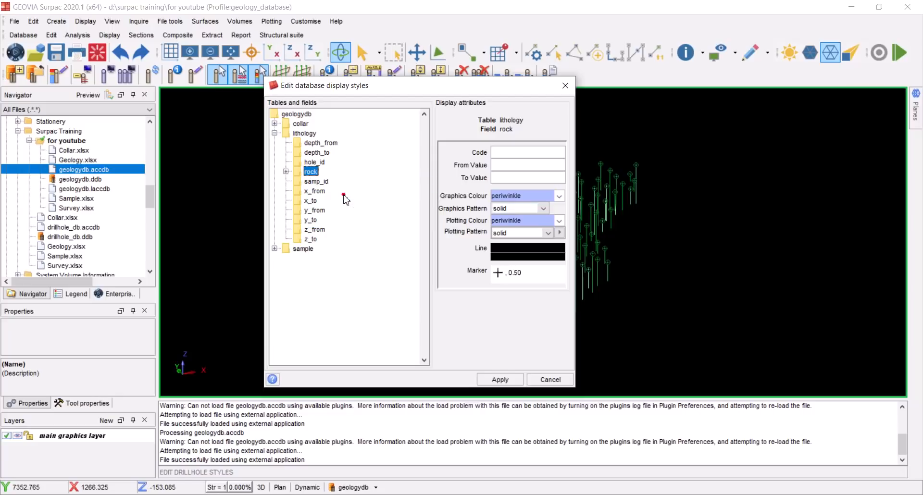
left_click(286, 172)
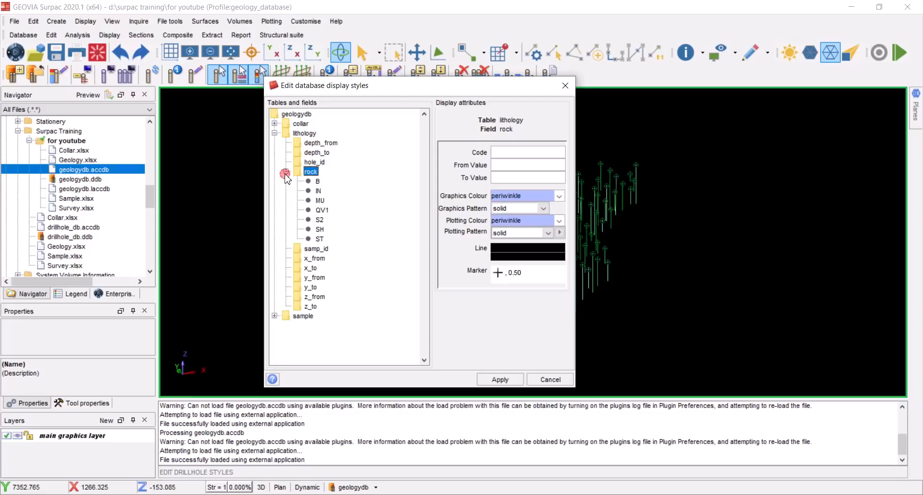
Look through the display attributes of the rock codes B, IN, MU, QV1, S2, SH and ST
left_click(318, 181)
left_click(319, 192)
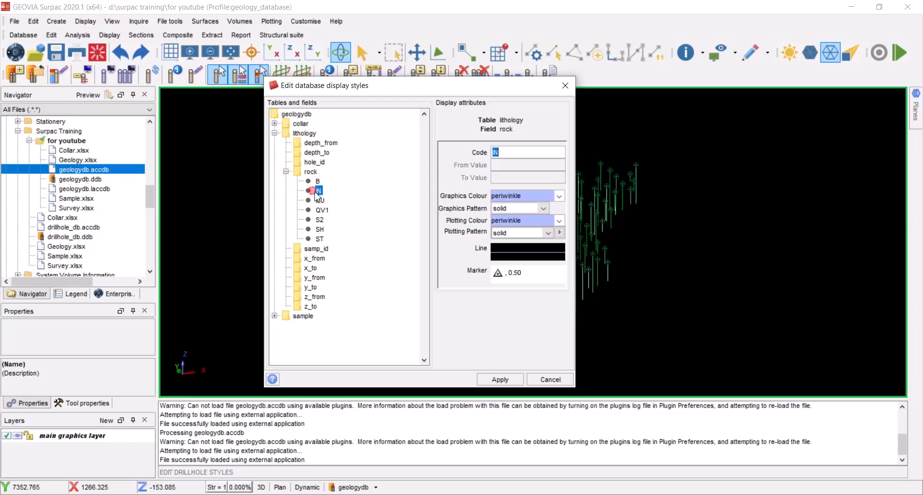
left_click(320, 201)
left_click(321, 211)
left_click(320, 220)
left_click(321, 229)
left_click(321, 239)
left_click(321, 229)
left_click(320, 220)
left_click(321, 211)
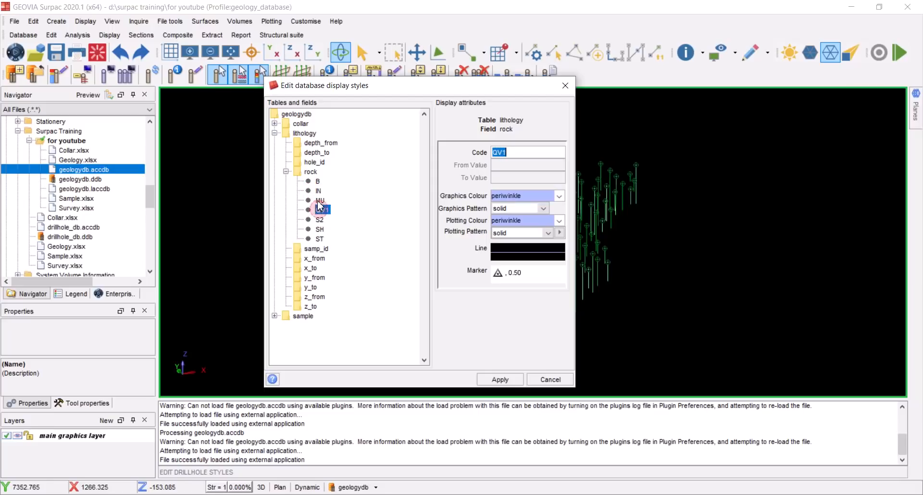
left_click(320, 200)
left_click(320, 191)
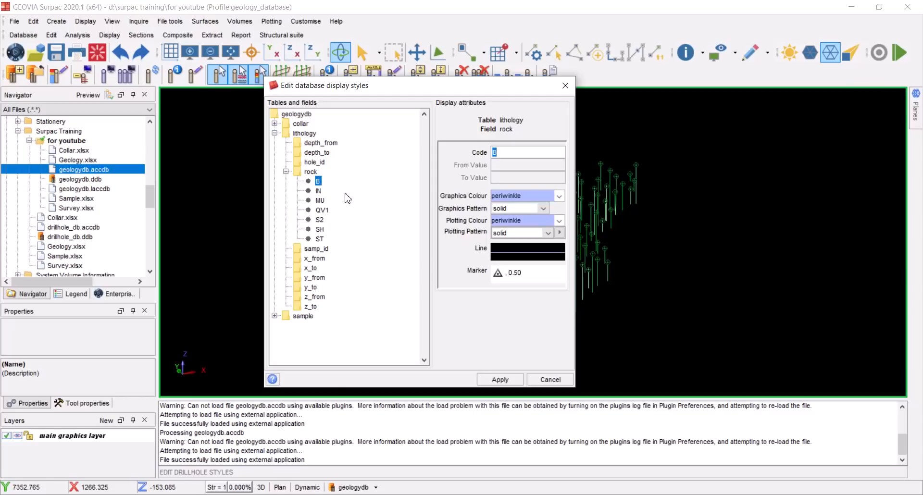
Set the graphics colour of rock code B to red
left_click(510, 154)
double_click(528, 198)
left_click(558, 197)
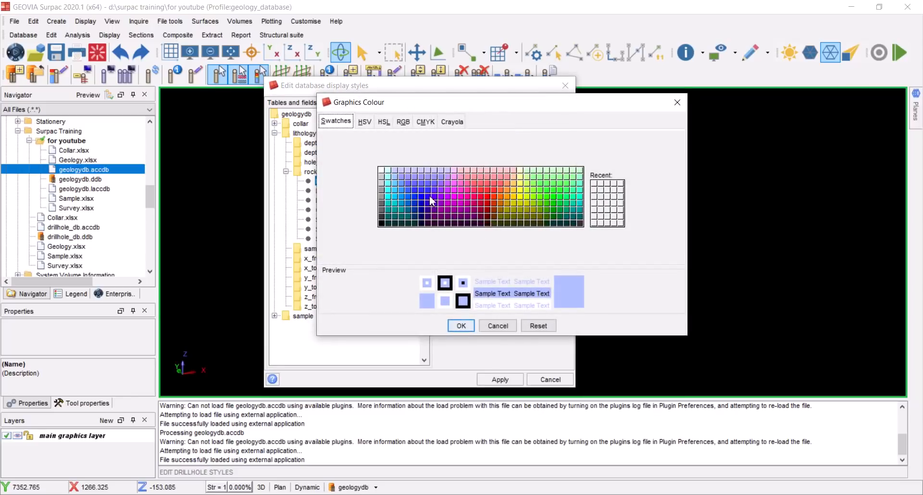
left_click(499, 326)
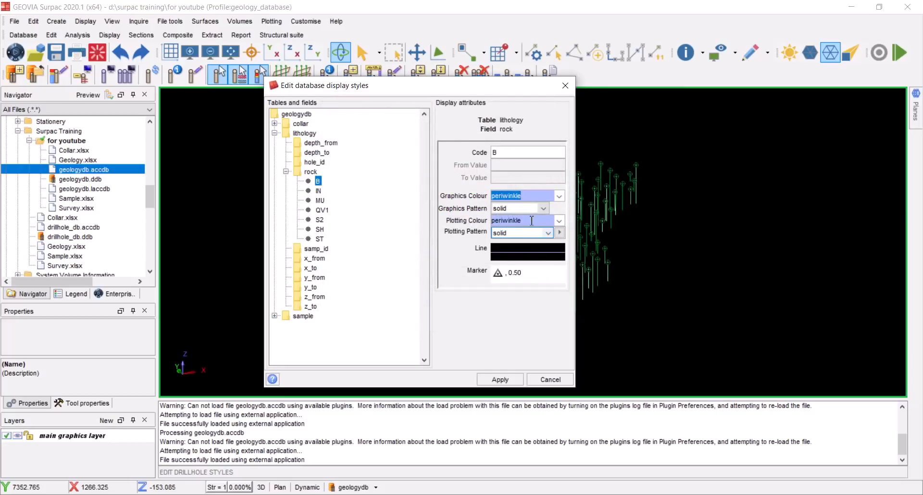
type("red")
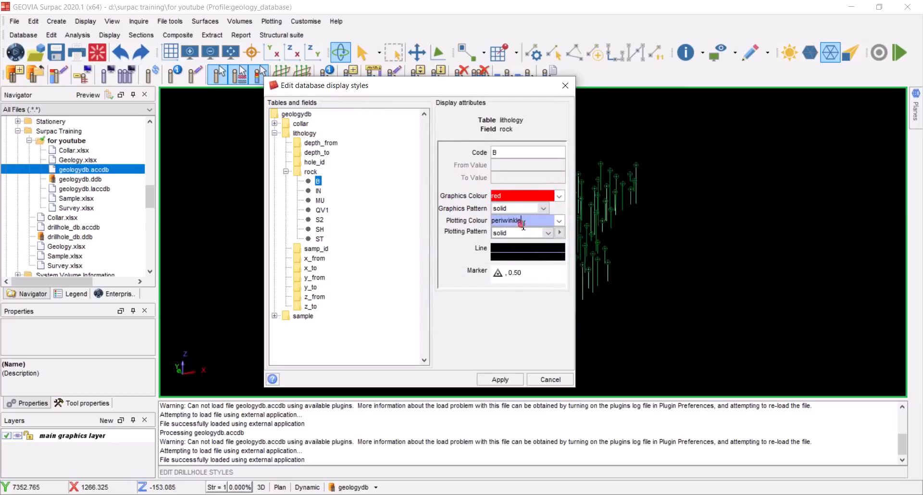
Set rock code B's plotting colour to red and replace both its graphics and plotting colours with blue
double_click(523, 224)
type("red")
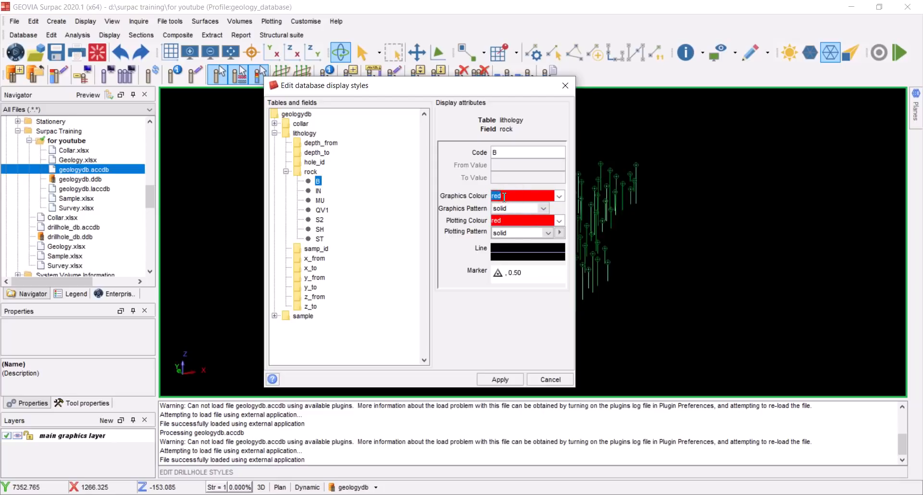
type("blue")
left_click_drag(506, 196, 486, 197)
key("ctrl+c")
left_click(506, 221)
double_click(501, 221)
key("ctrl+v")
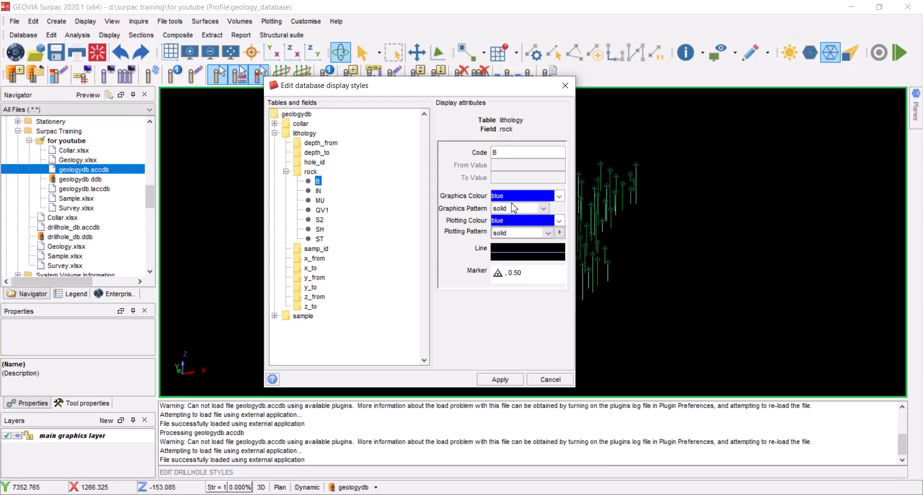
Set the graphics and plotting colours of rock code B to the yellow swatch r=1.0 g=1.0 b=0.4
left_click(559, 197)
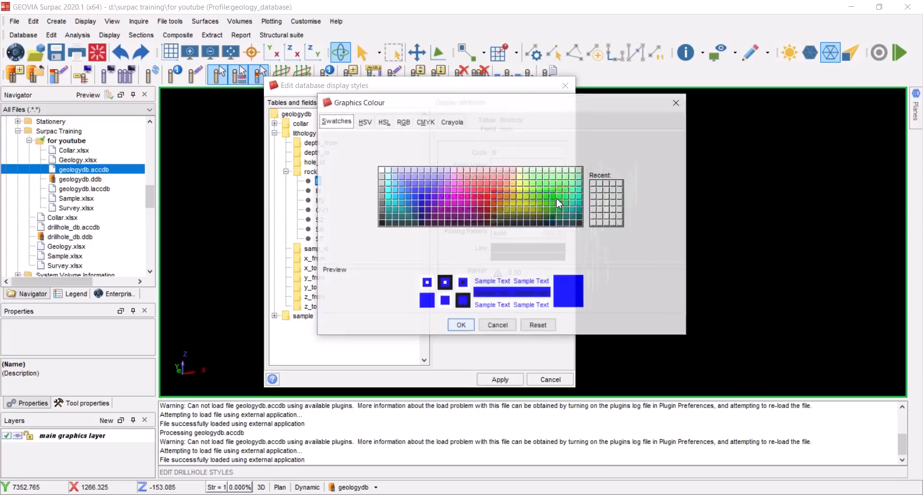
left_click(520, 183)
left_click(461, 326)
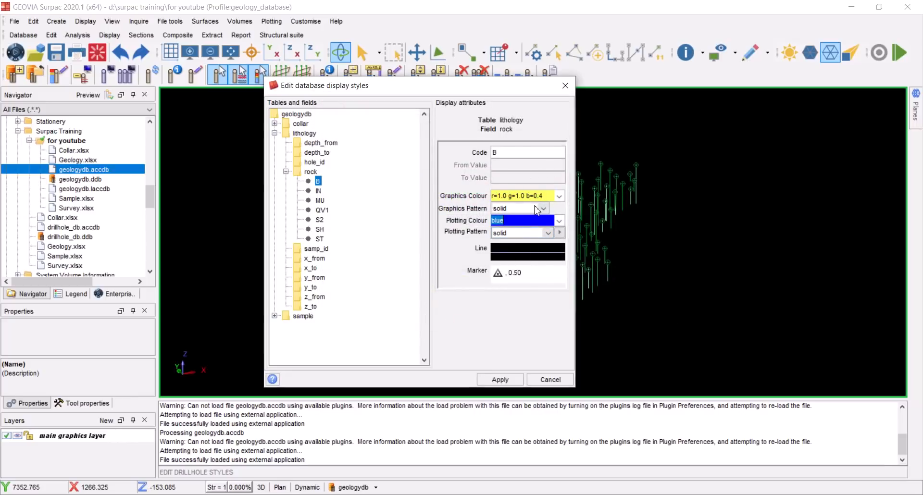
left_click(546, 197)
key("ctrl+c")
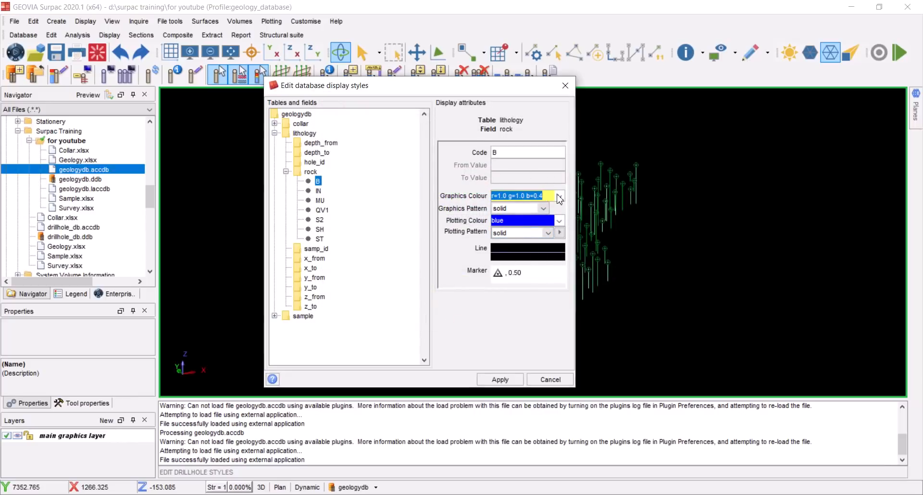
left_click(539, 222)
key("ctrl+v")
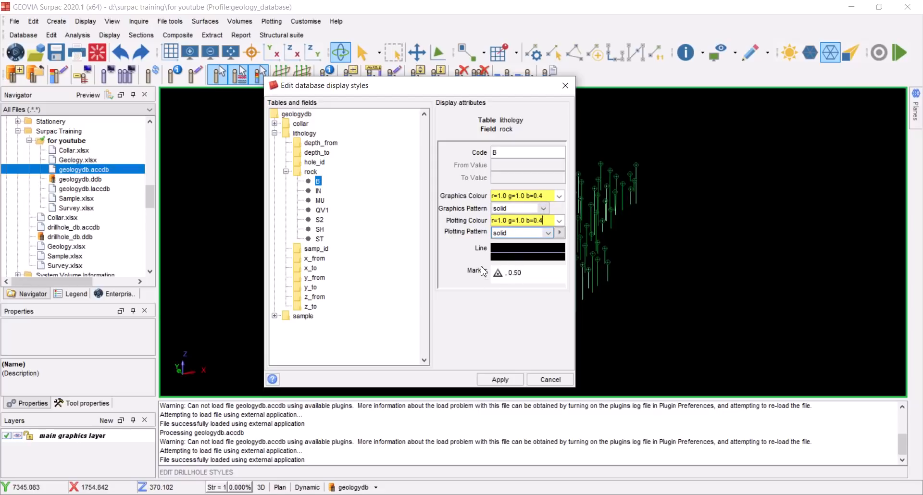
Set the display line thickness of rock code B to about 4
left_click(524, 255)
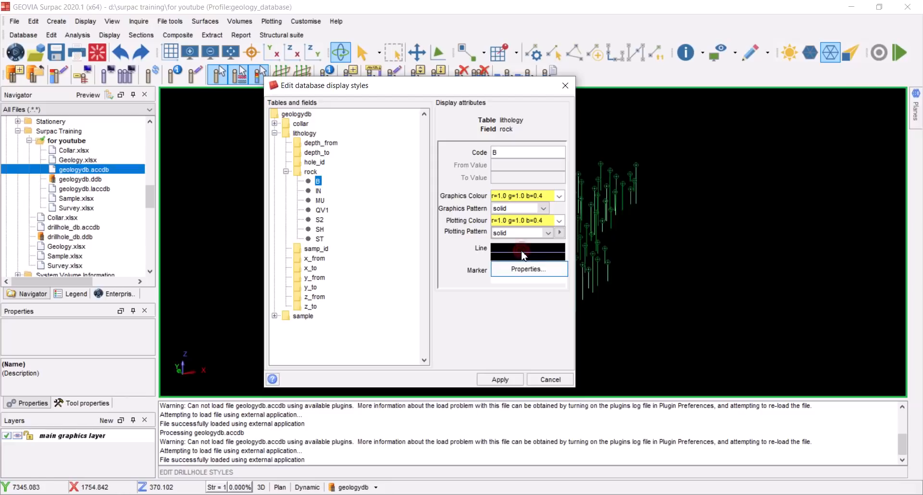
left_click(525, 268)
left_click_drag(479, 236, 507, 239)
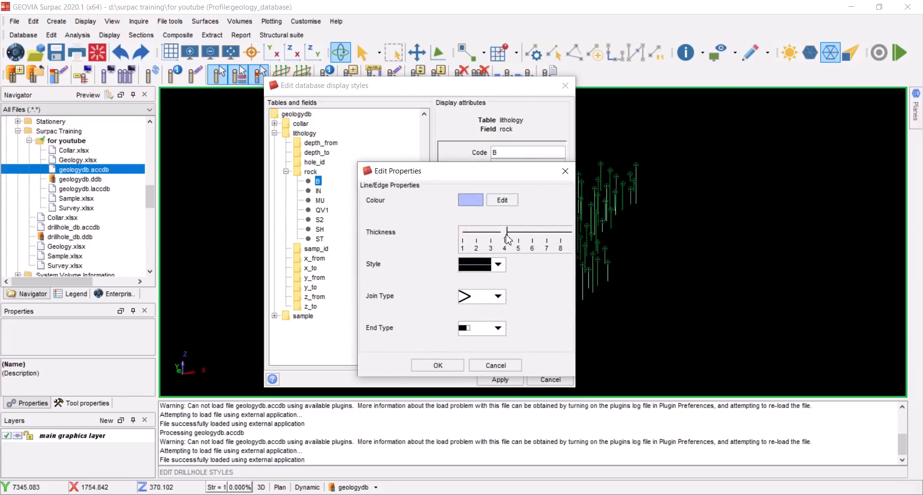
left_click(452, 366)
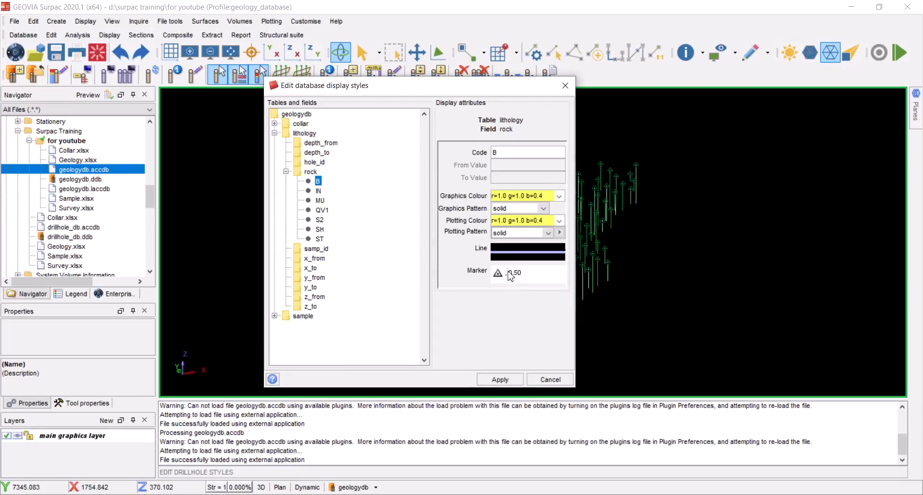
Set the graphics and plotting colours of rock code IN to the orange swatch r=1.0 g=0.6 b=0.2
left_click(318, 191)
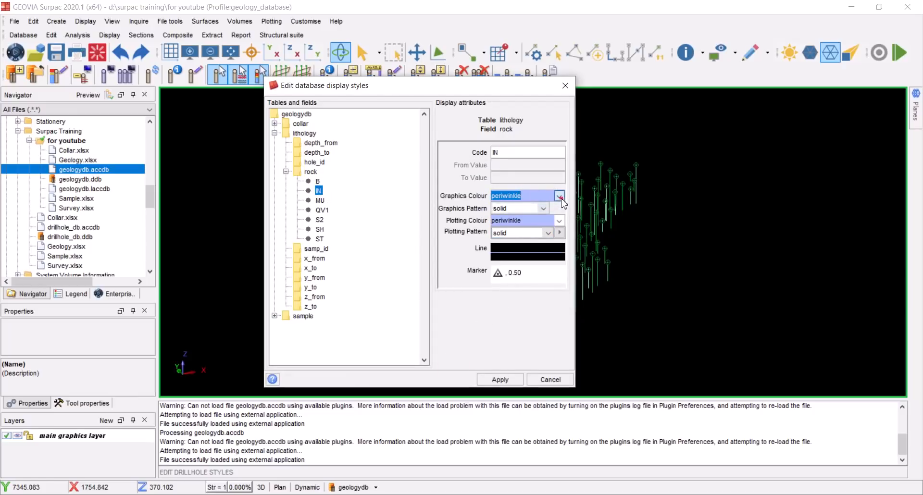
left_click(559, 196)
left_click(511, 193)
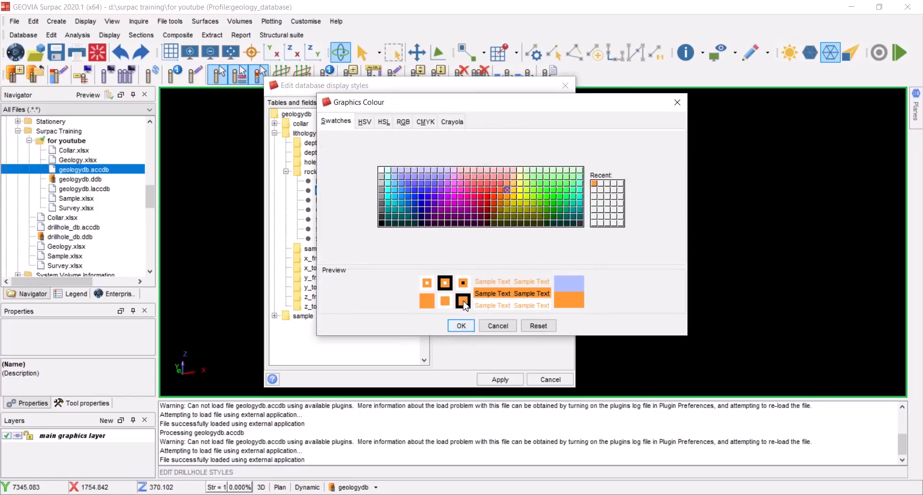
left_click(461, 326)
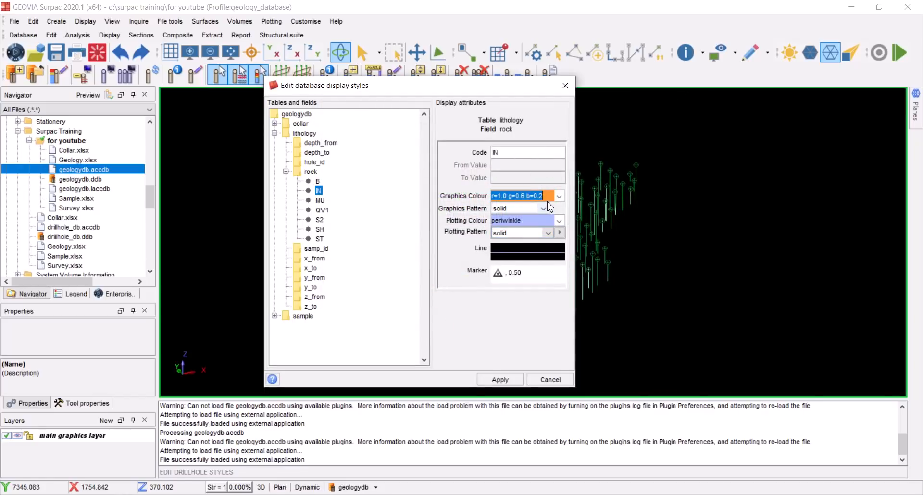
key("ctrl+c")
left_click(535, 220)
key("ctrl+v")
Set the display line thickness of rock code IN to about 4
left_click(522, 250)
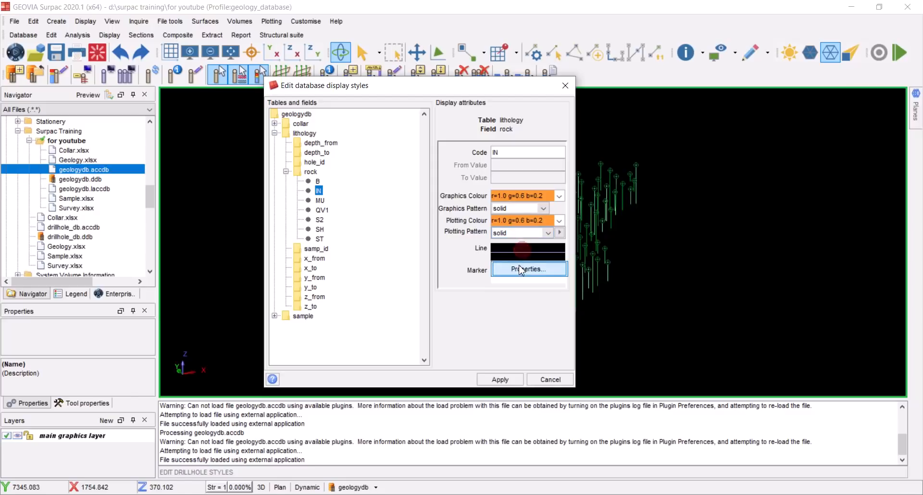
left_click(520, 269)
left_click_drag(465, 235, 505, 235)
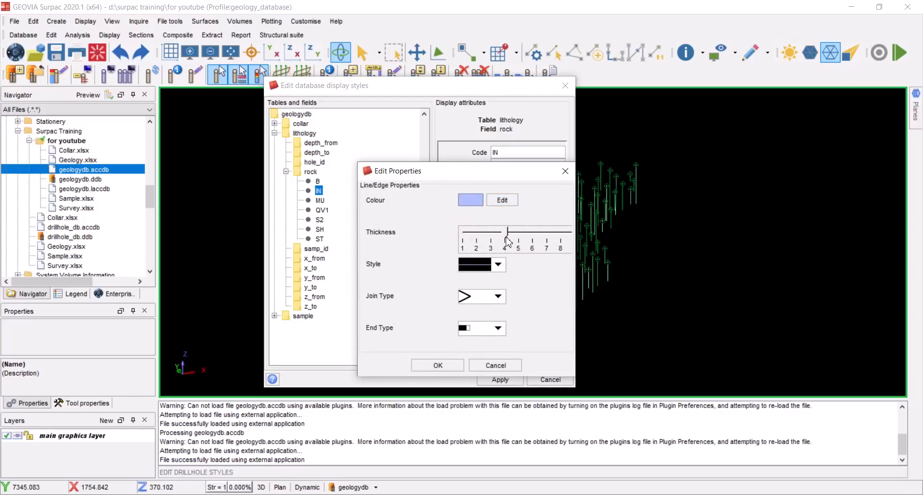
left_click(435, 366)
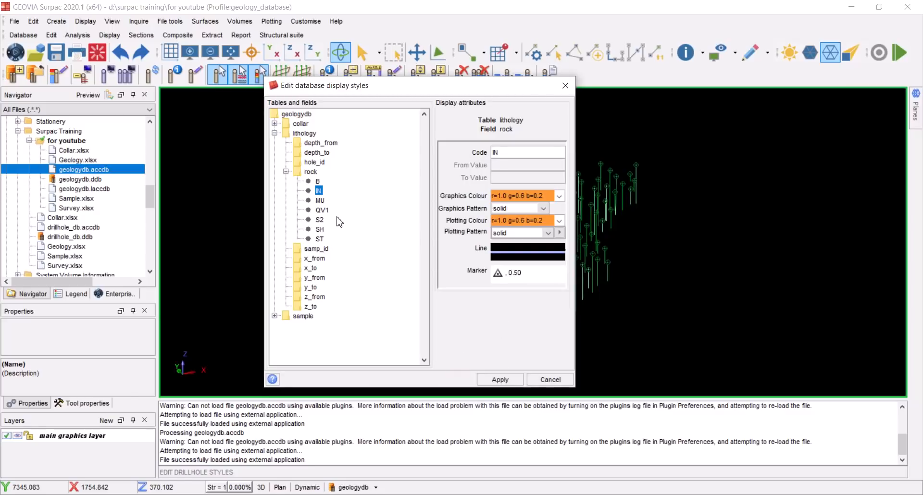
Set the graphics and plotting colours of rock code MU to the green swatch r=0.2 g=1.0 b=0.2
left_click(320, 200)
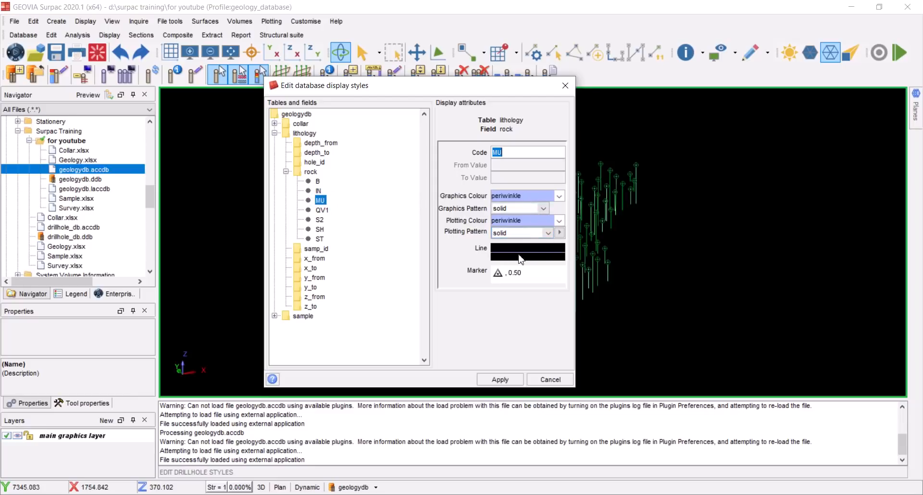
left_click(560, 196)
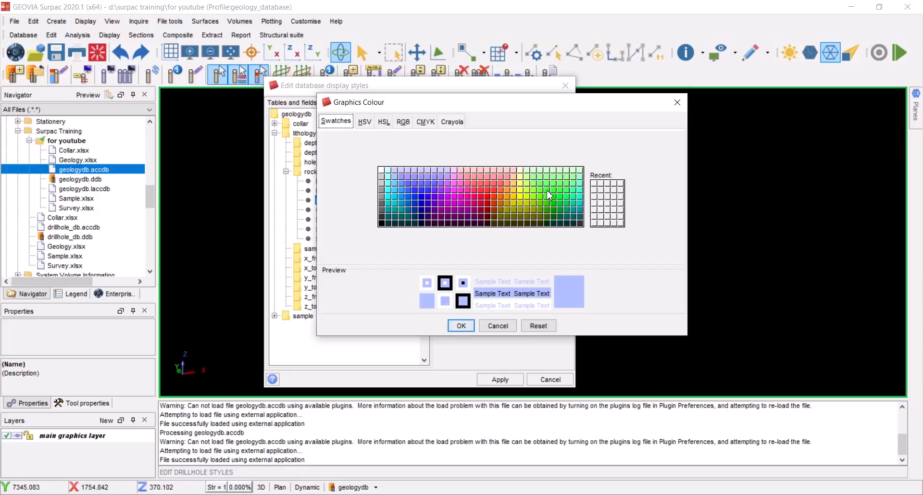
left_click(546, 195)
left_click(461, 326)
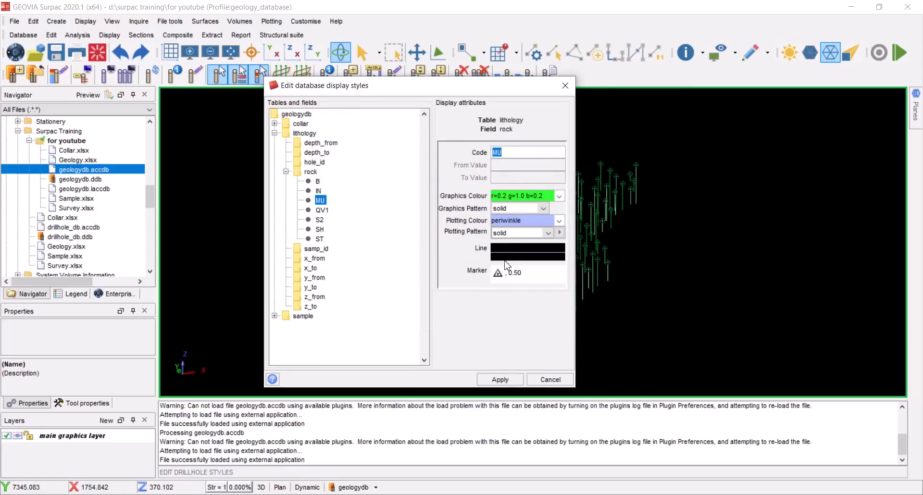
left_click(539, 196)
left_click_drag(552, 197, 463, 197)
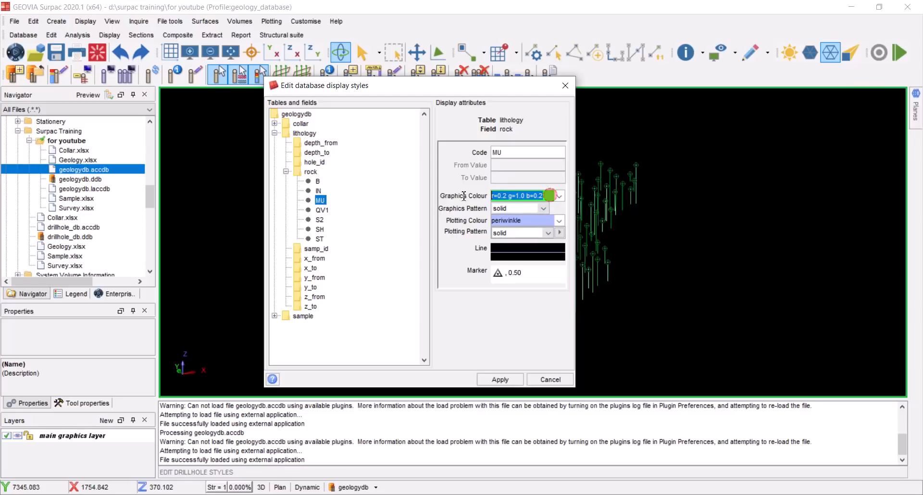
left_click(501, 220)
key("ctrl+v")
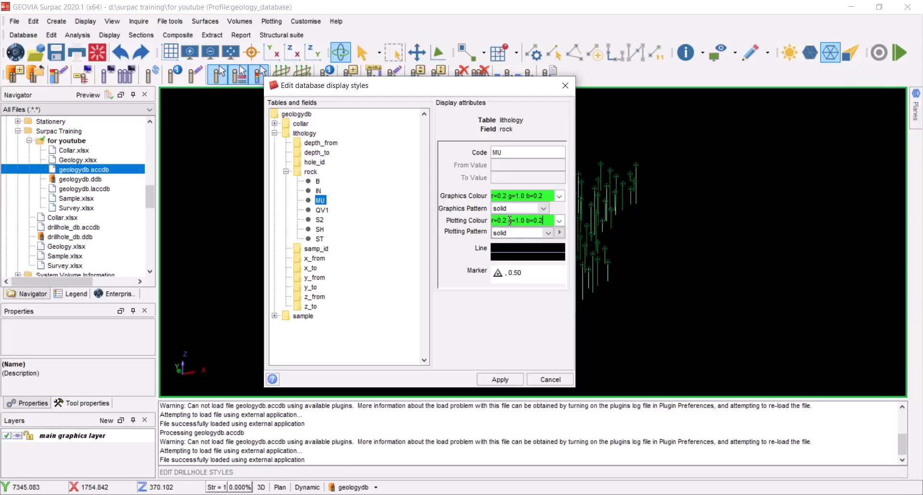
Set the display line thickness of rock code MU to about 4
right_click(511, 249)
left_click(517, 268)
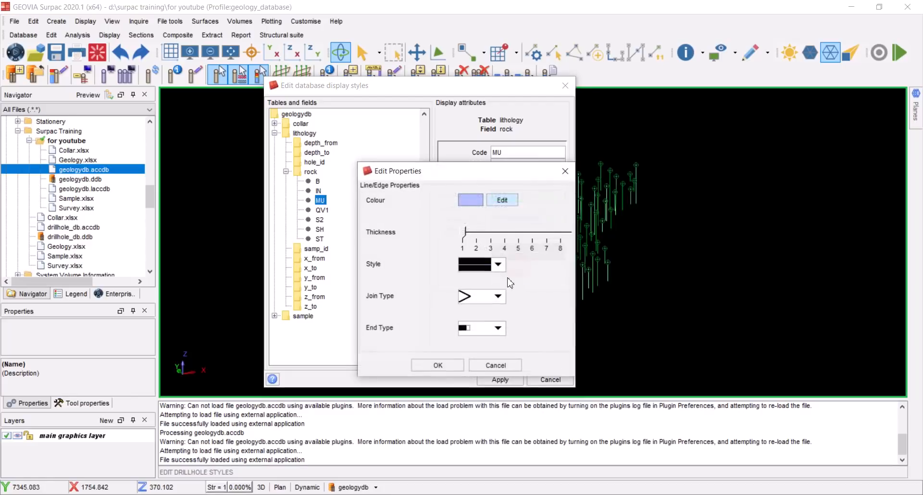
left_click_drag(461, 232, 503, 243)
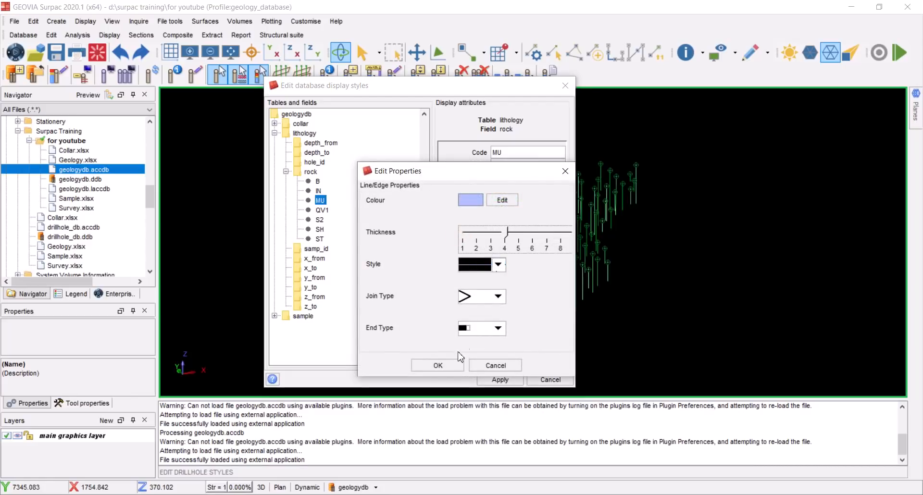
left_click(438, 366)
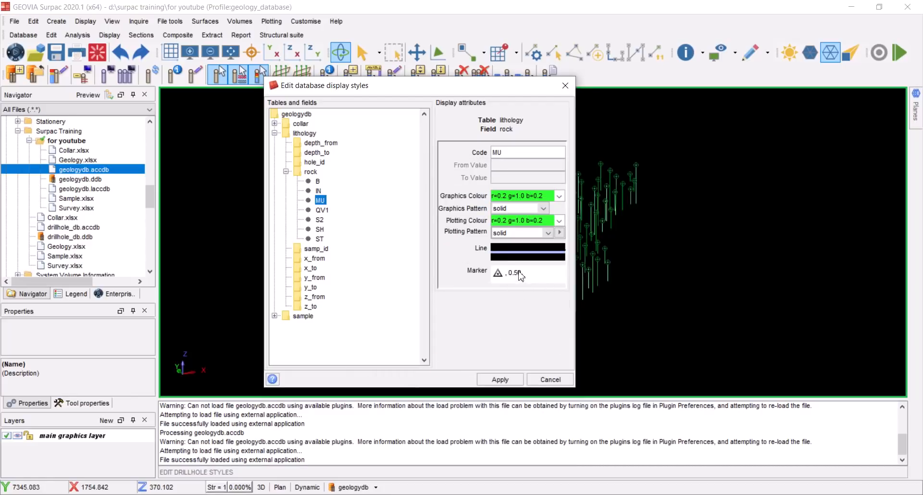
Increase the display line thickness of rock code QV1, keeping its periwinkle colours
left_click(321, 210)
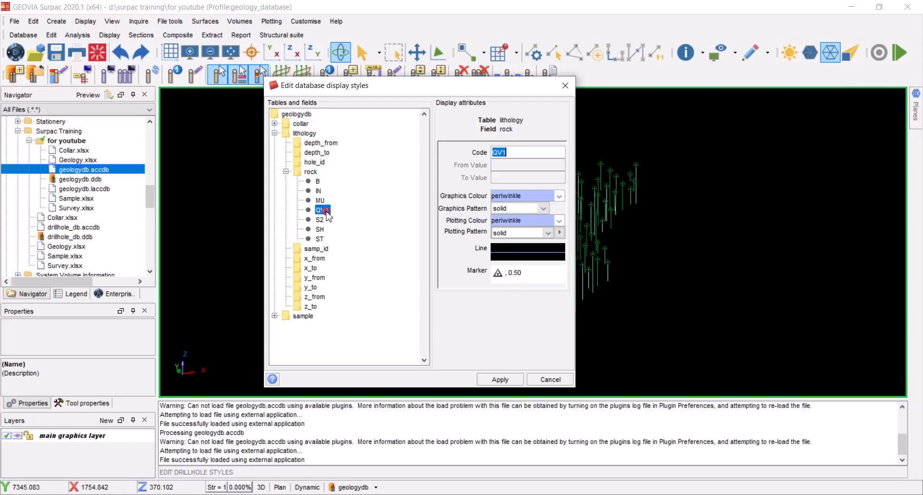
right_click(495, 255)
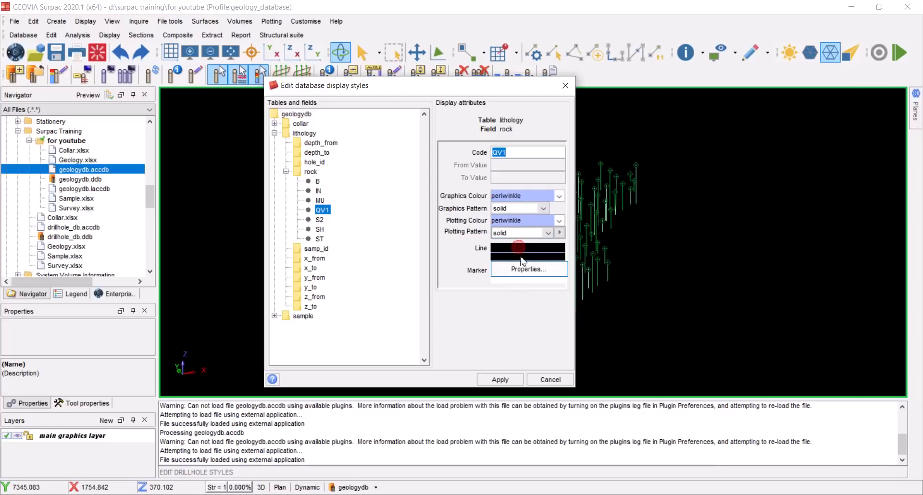
left_click(517, 268)
left_click_drag(465, 234, 502, 255)
left_click(437, 365)
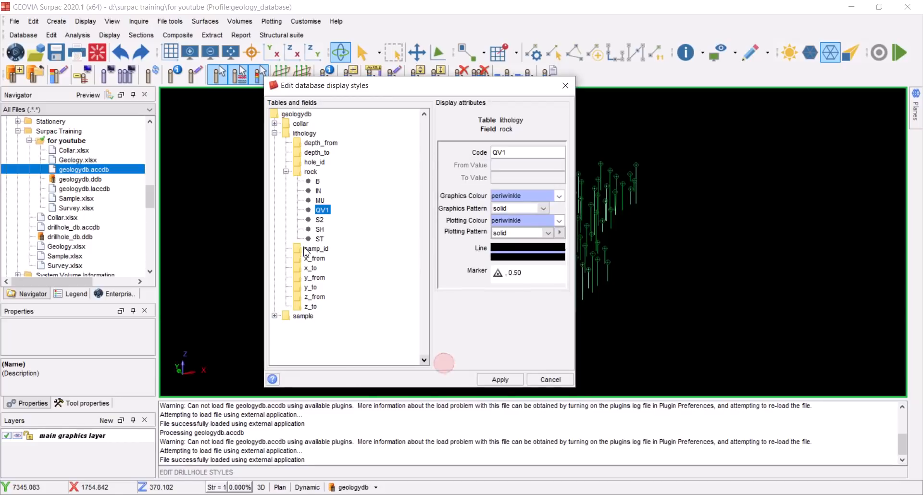
Set both the graphics colour and the plotting colour of rock code S2 to red
left_click(319, 220)
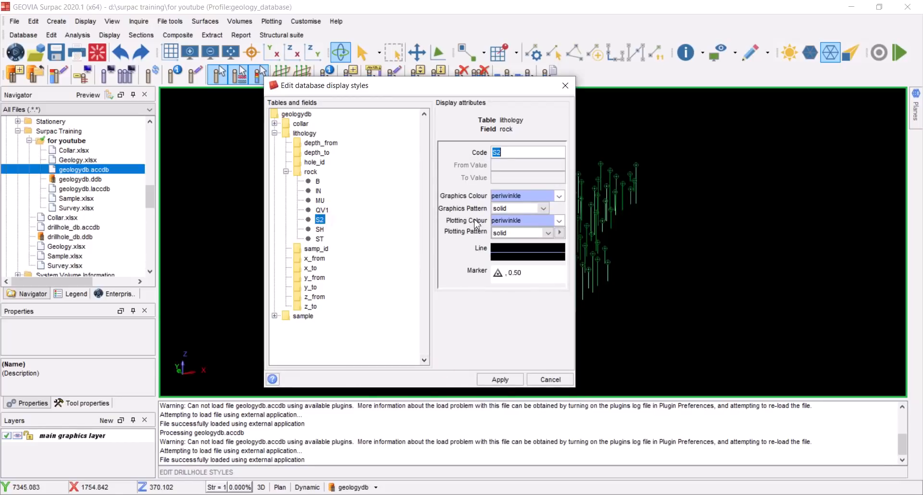
double_click(520, 195)
type("red")
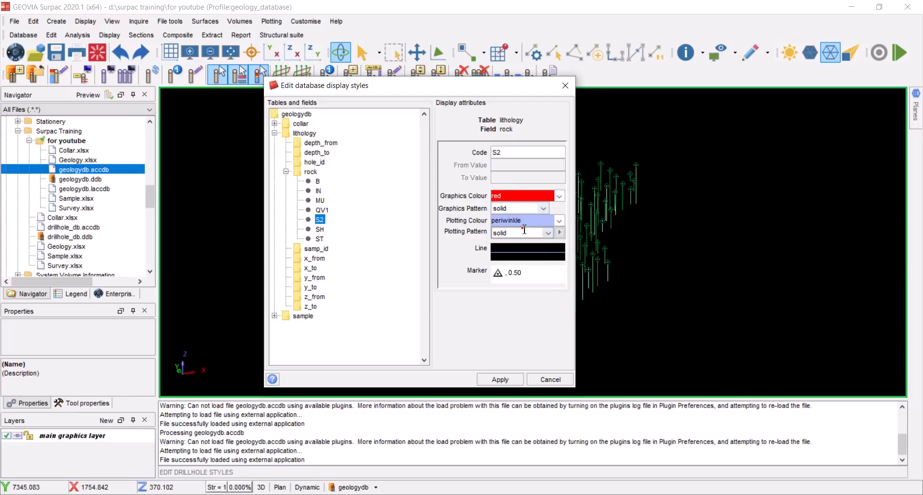
double_click(522, 221)
type("red")
key("Tab")
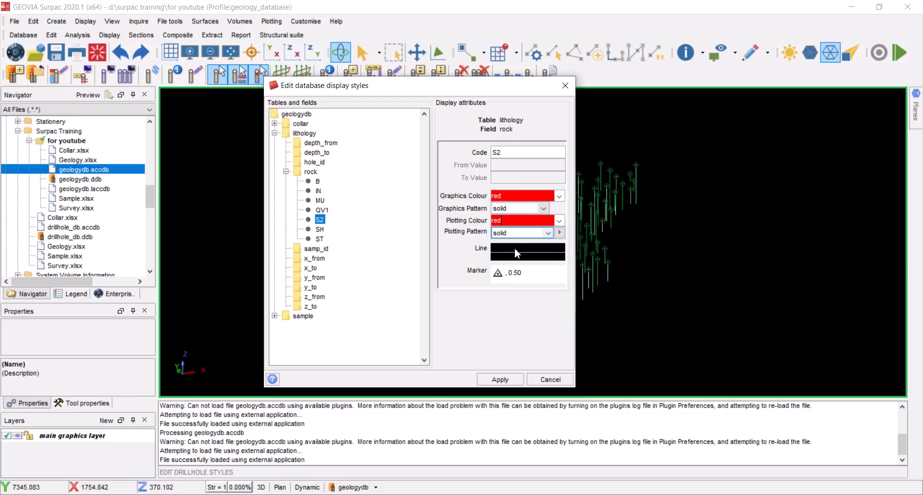
Increase the display line thickness of rock code S2 in its line properties
right_click(515, 249)
left_click(510, 269)
left_click_drag(463, 229, 475, 229)
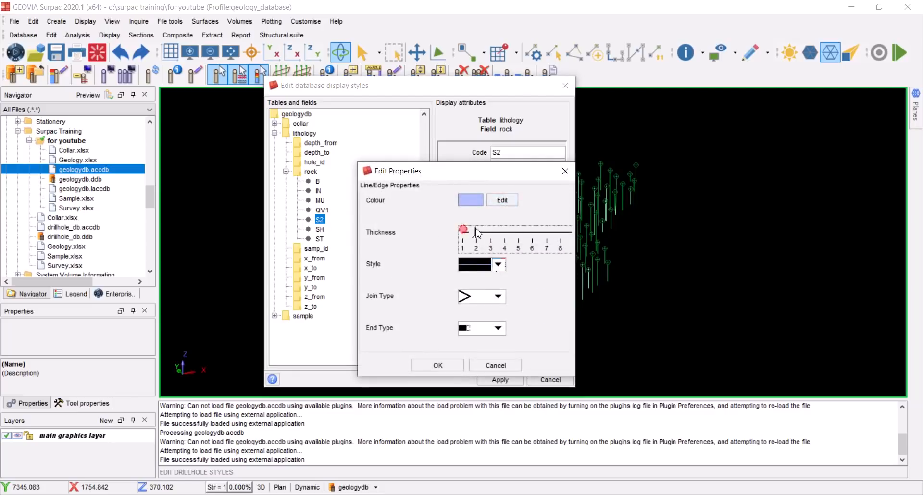
left_click(454, 367)
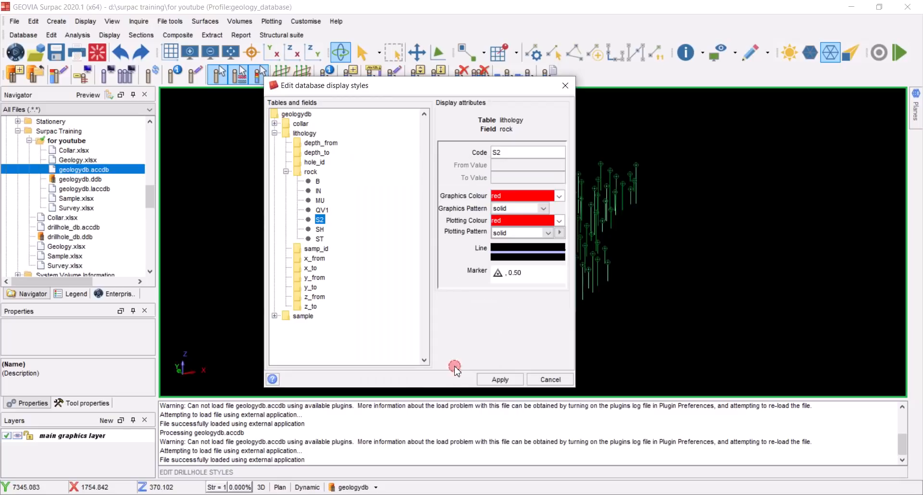
Set both the graphics colour and the plotting colour of rock code SH to blue
left_click(319, 200)
left_click(322, 211)
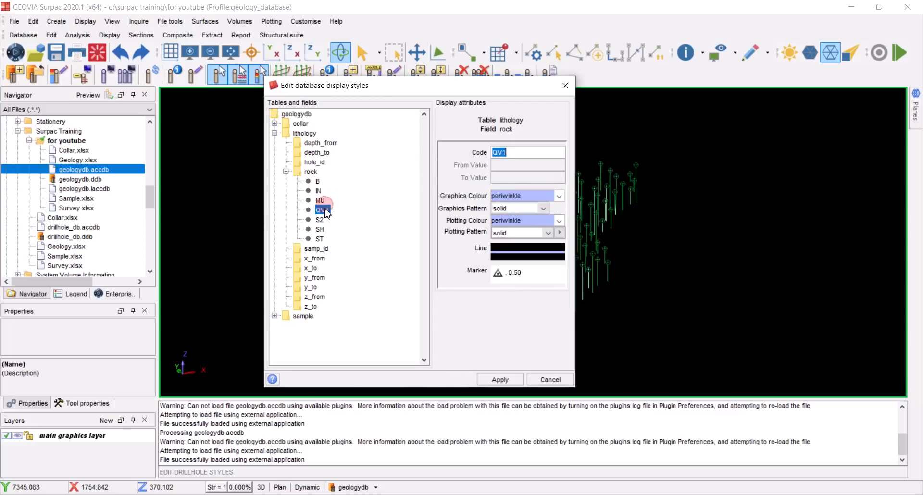
left_click(320, 220)
left_click(320, 229)
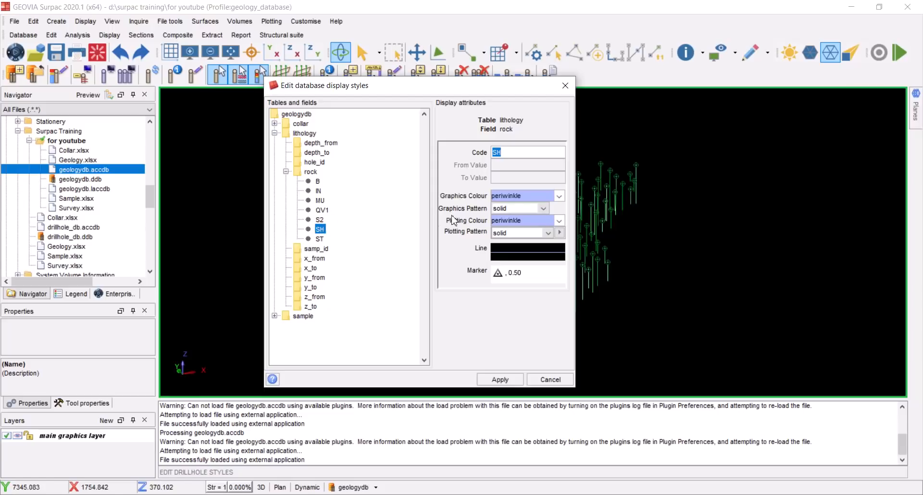
double_click(506, 195)
type("b")
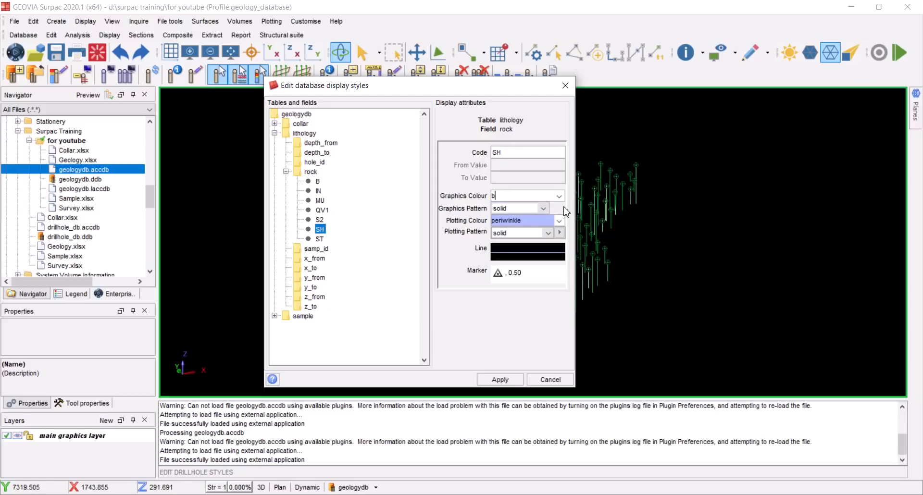
type("lue")
double_click(544, 221)
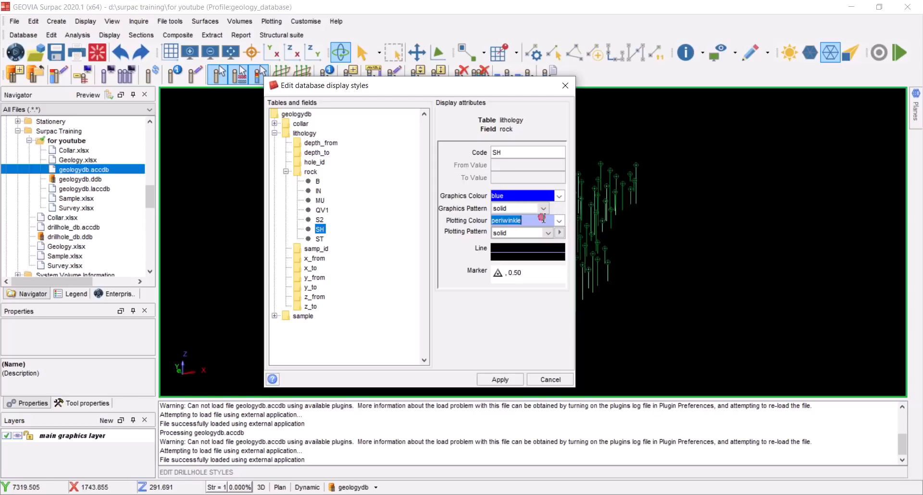
type("blue")
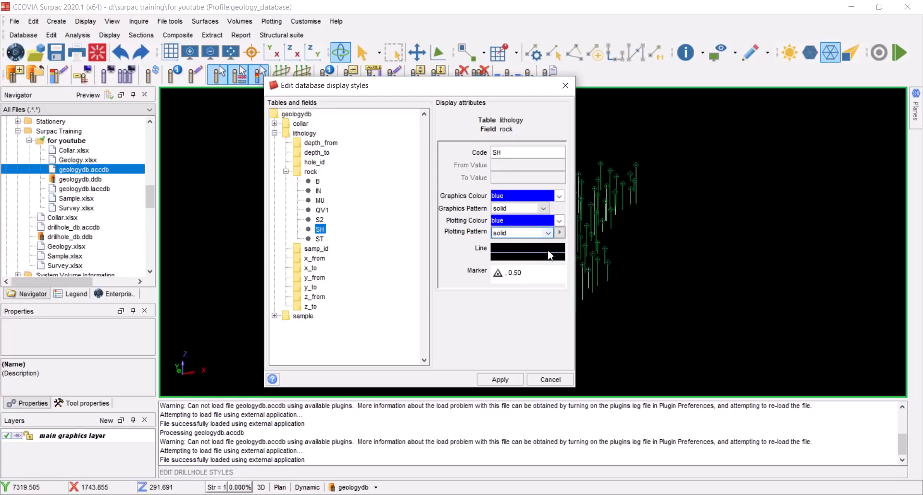
Set the display line thickness of rock code SH to about 4
right_click(514, 255)
left_click(525, 270)
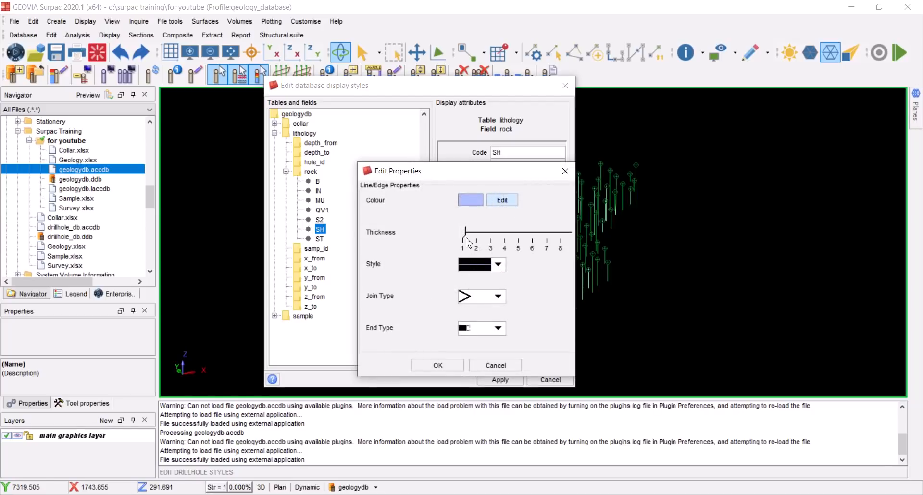
left_click(466, 239)
left_click_drag(465, 237, 505, 242)
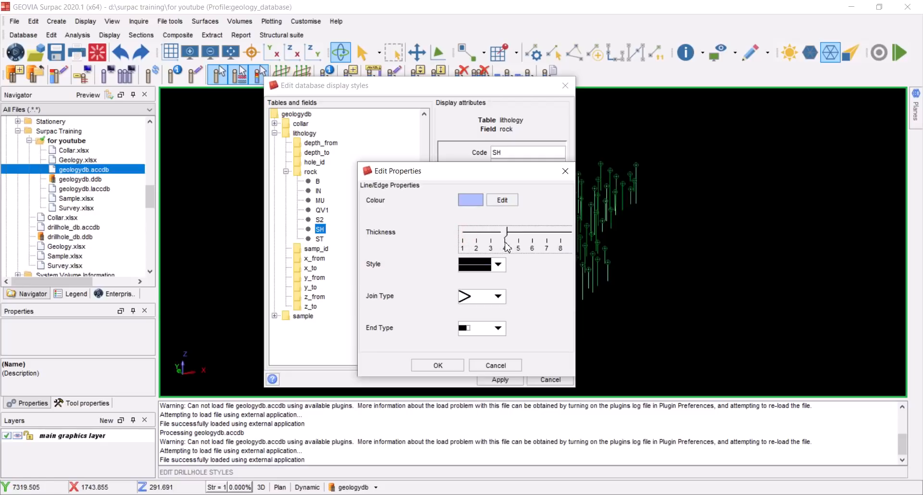
left_click(438, 365)
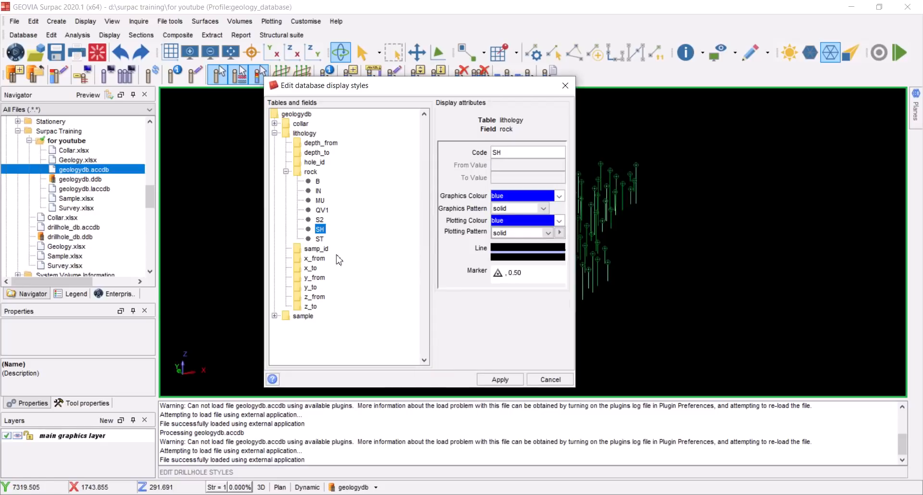
Set both the graphics colour and the plotting colour of rock code ST to purple, r=0.6 g=0.0 b=0.6
left_click(319, 239)
left_click(559, 195)
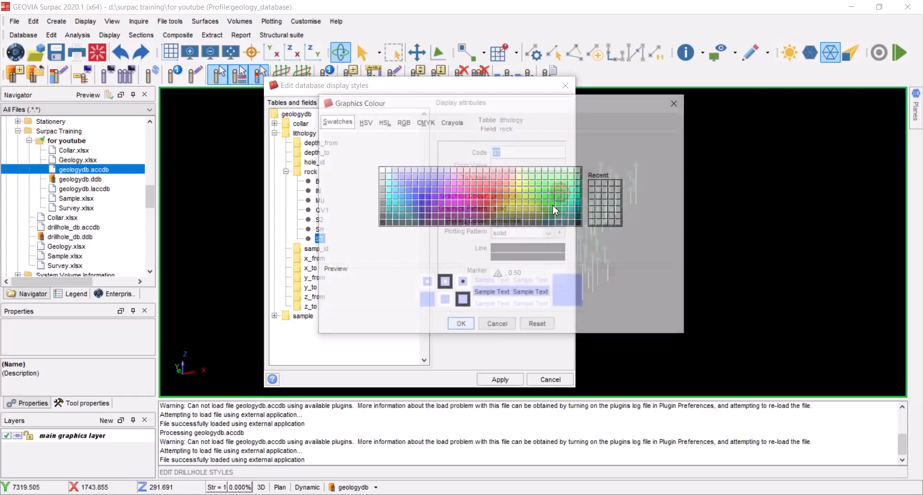
left_click(449, 210)
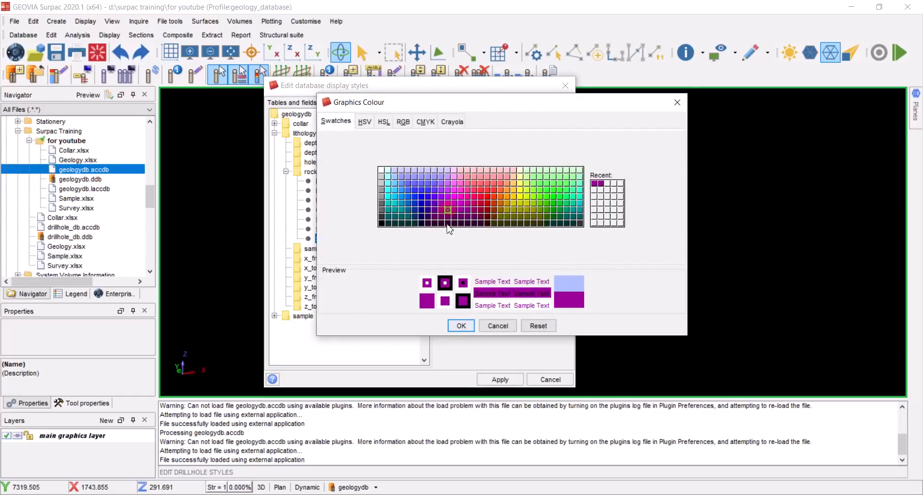
left_click(461, 326)
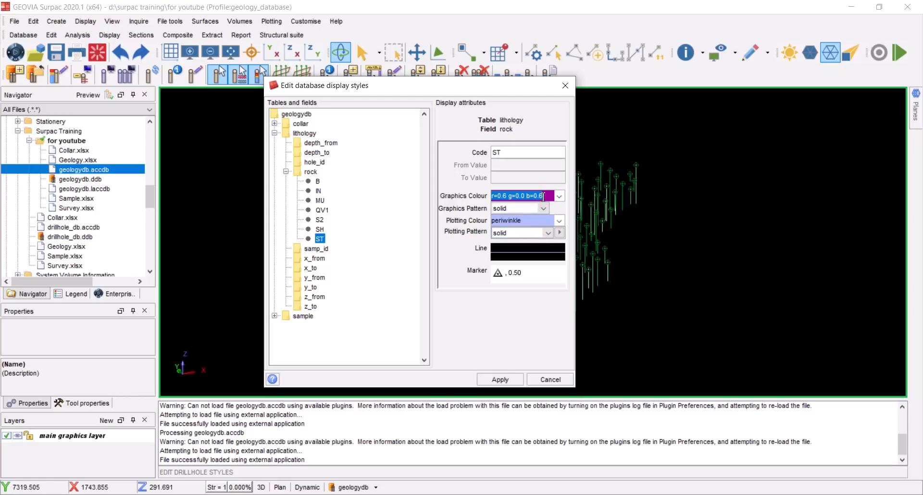
left_click(534, 208)
left_click(439, 318)
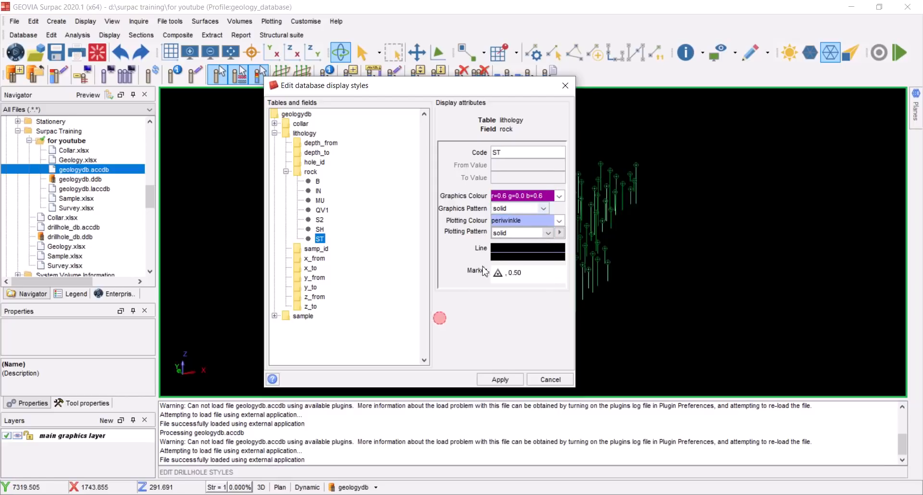
double_click(519, 221)
type("r=0.6 g=0.0 b=0.6")
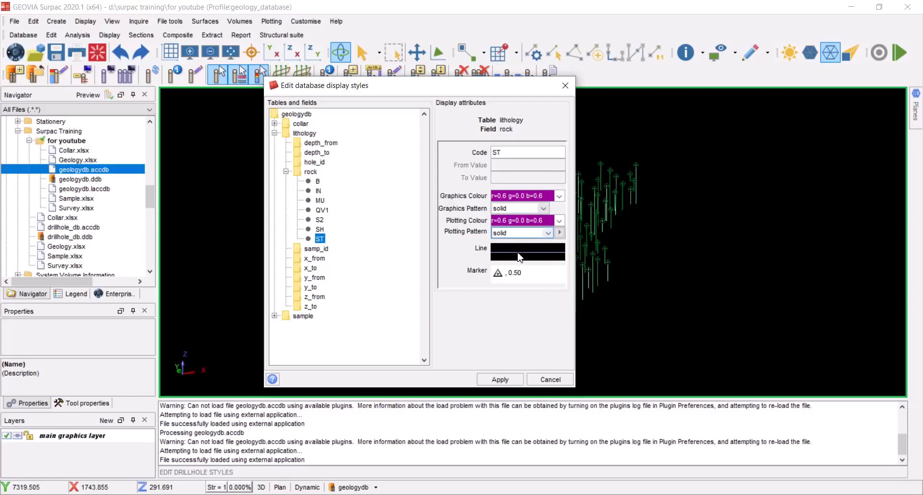
Set the display line thickness of rock code ST to about 4
left_click(519, 256)
left_click(519, 268)
left_click_drag(462, 232, 505, 245)
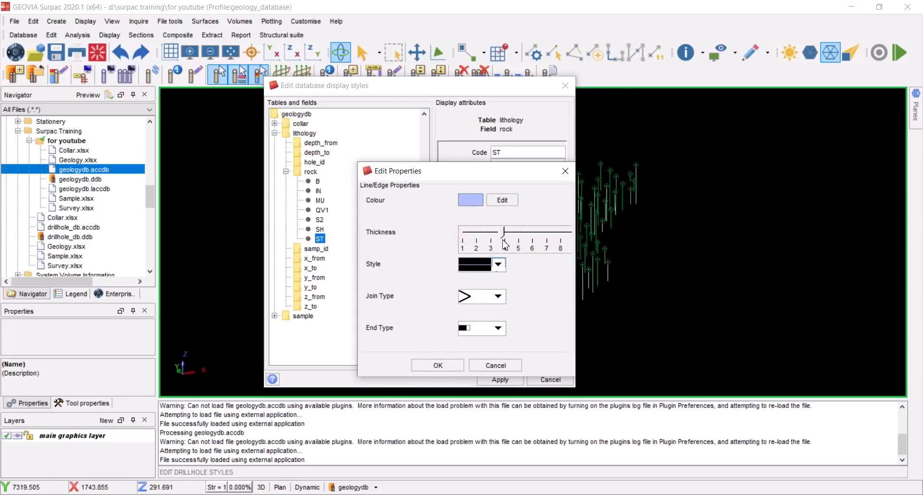
left_click(440, 365)
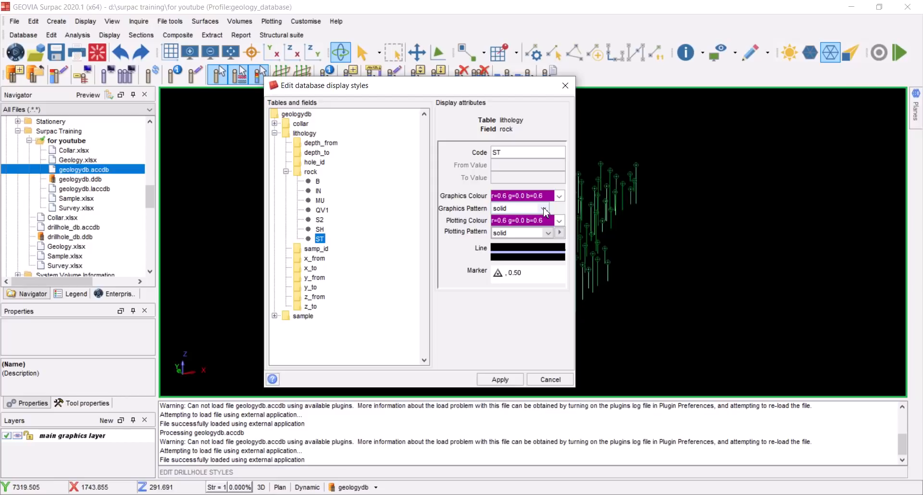
Review the graphics and plotting patterns available for rock code ST without choosing a different one
left_click(544, 208)
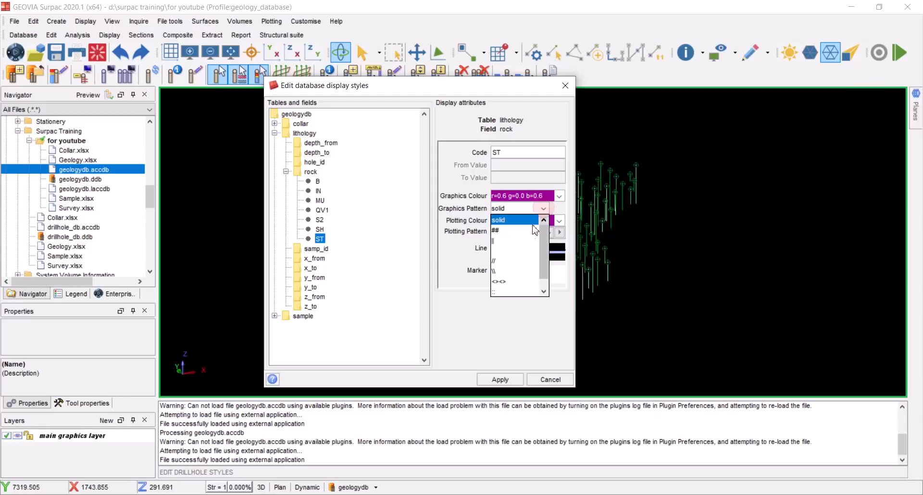
left_click(438, 301)
left_click(548, 233)
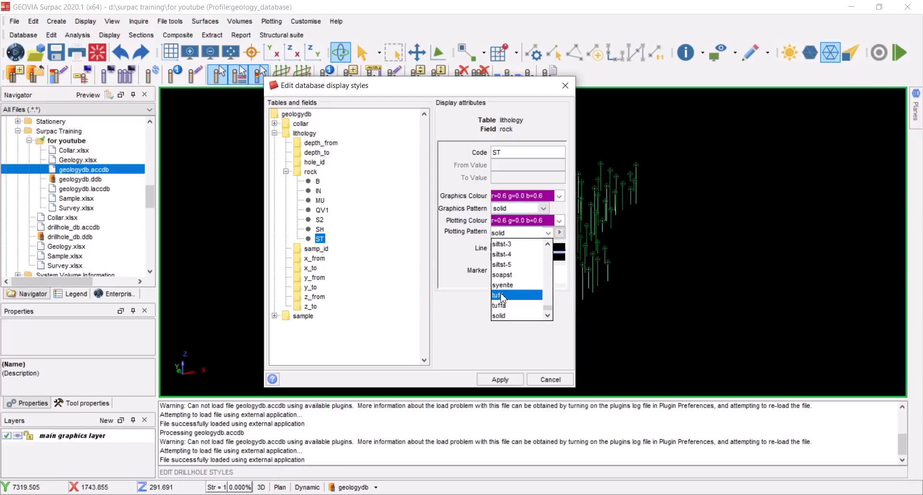
left_click(453, 336)
left_click(559, 233)
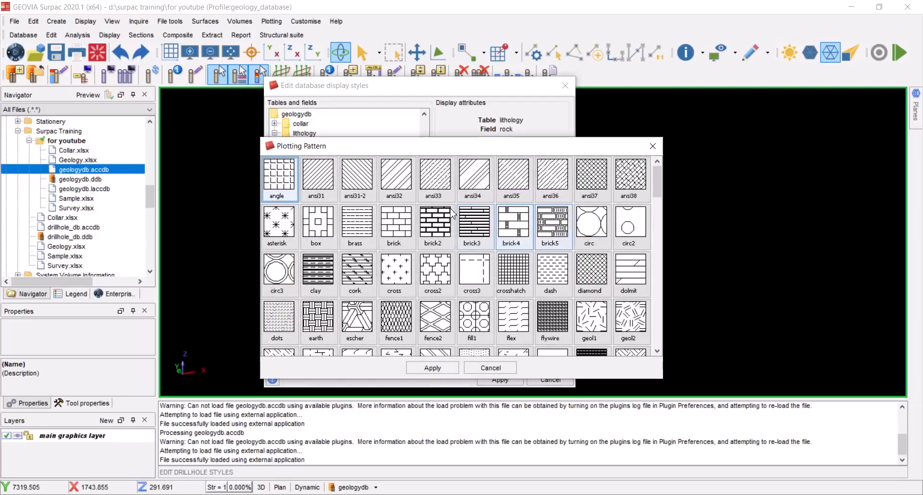
scroll(471, 286, "down", 2)
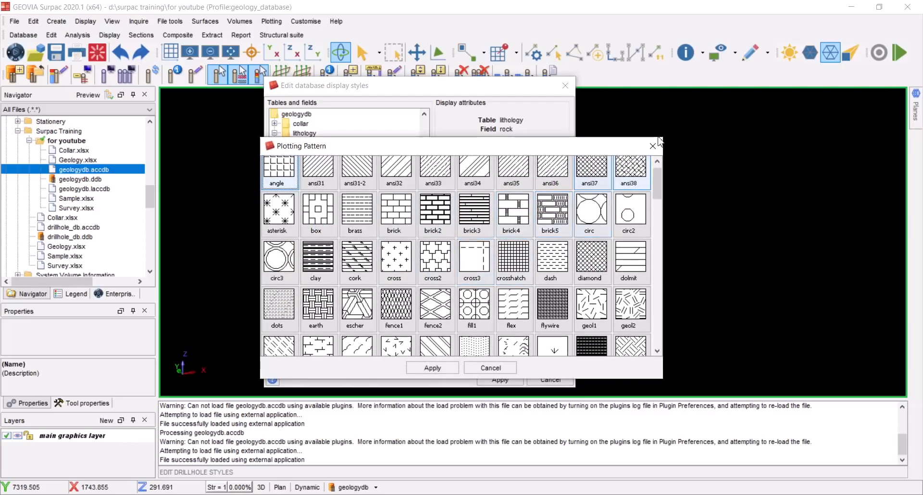
left_click(653, 146)
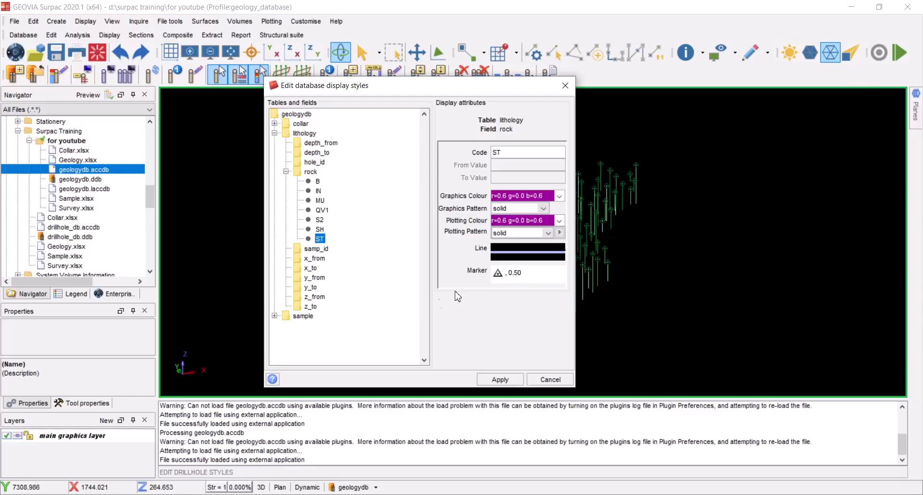
Look at the style options offered for the gold field of the sample table
left_click(275, 317)
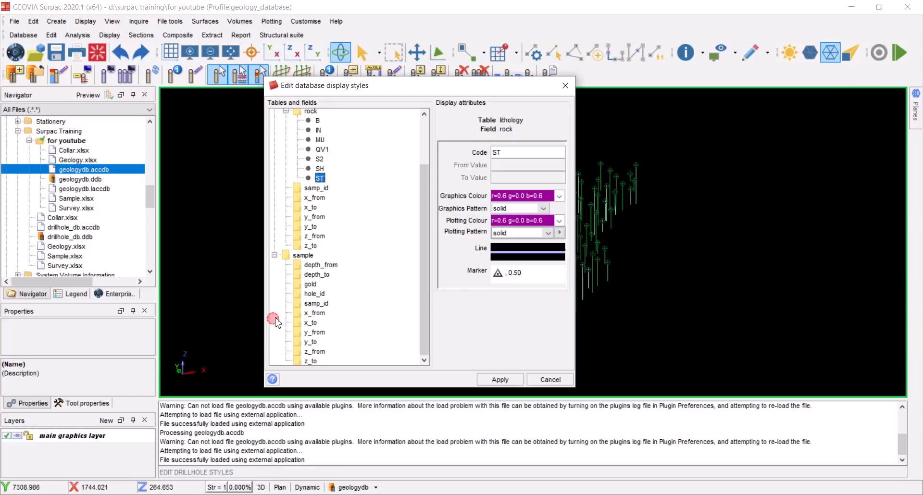
left_click(308, 284)
right_click(309, 286)
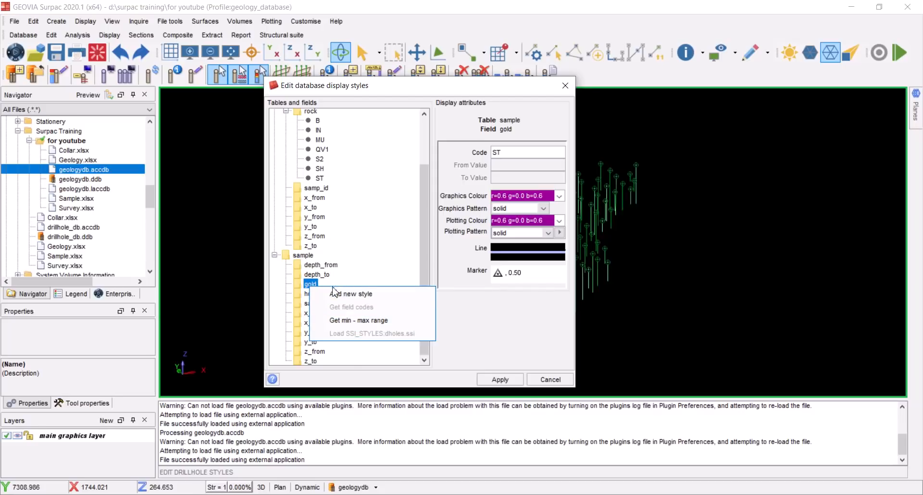
left_click(506, 169)
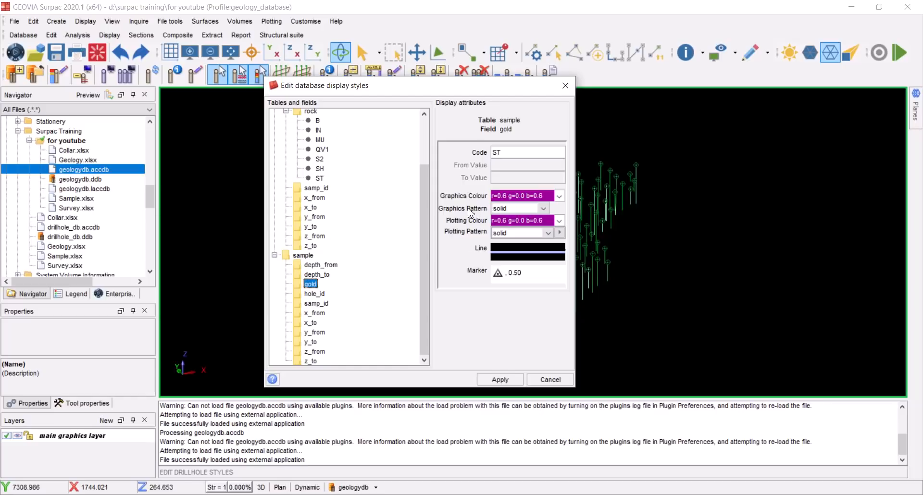
Collapse the rock field and the sample table, and apply the edited database display styles
scroll(365, 226, "up", 3)
left_click(286, 172)
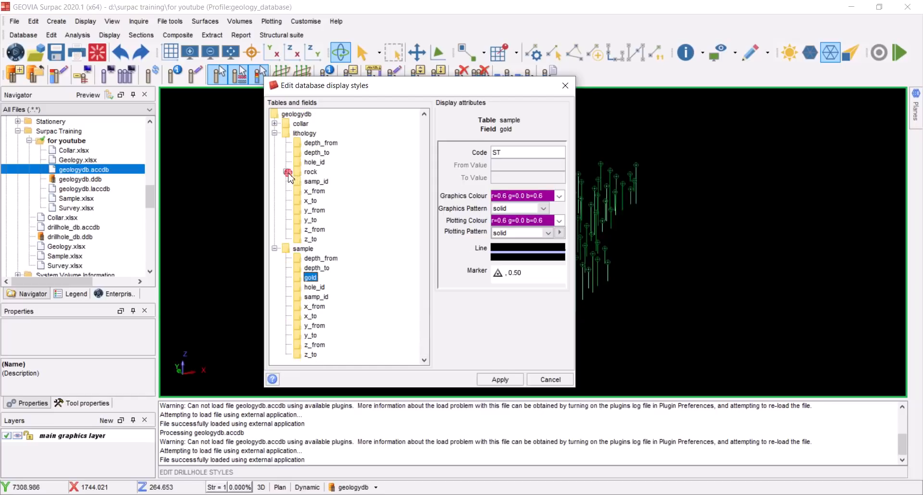
left_click(274, 249)
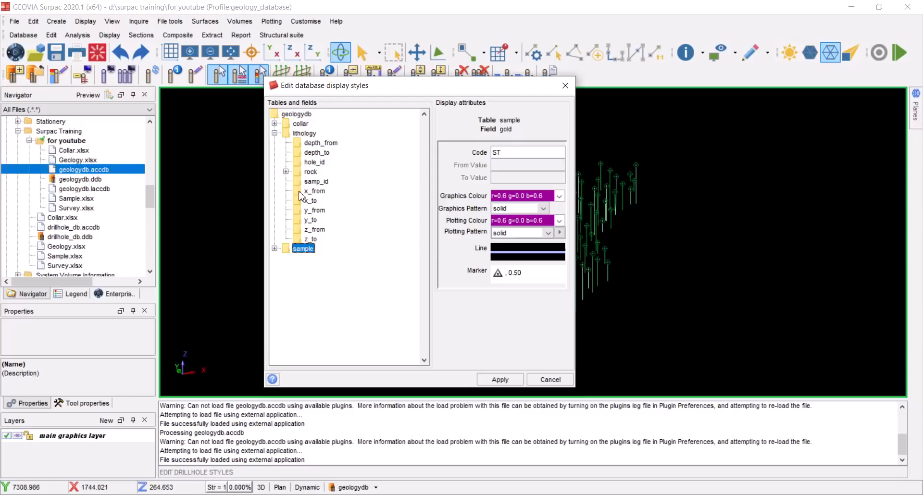
left_click(504, 381)
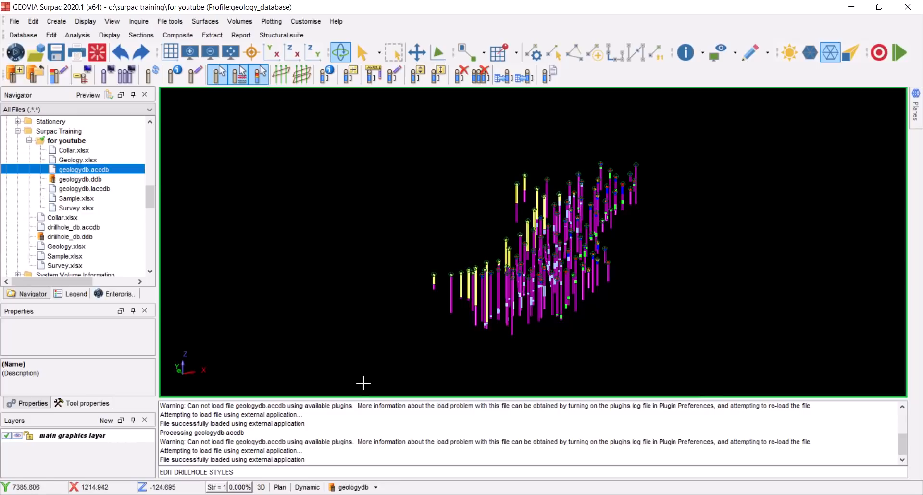
Redisplay the geologydb drillholes with traces coloured by the rock field of the lithology table
left_click(353, 487)
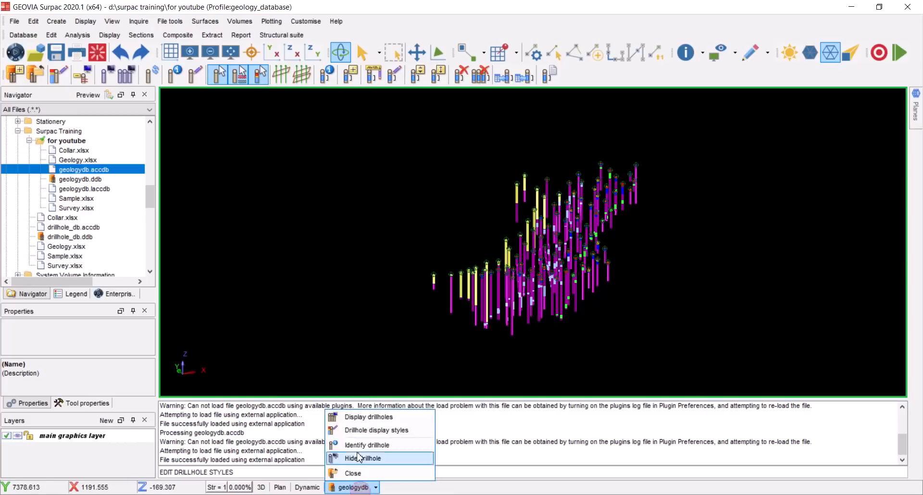
left_click(361, 418)
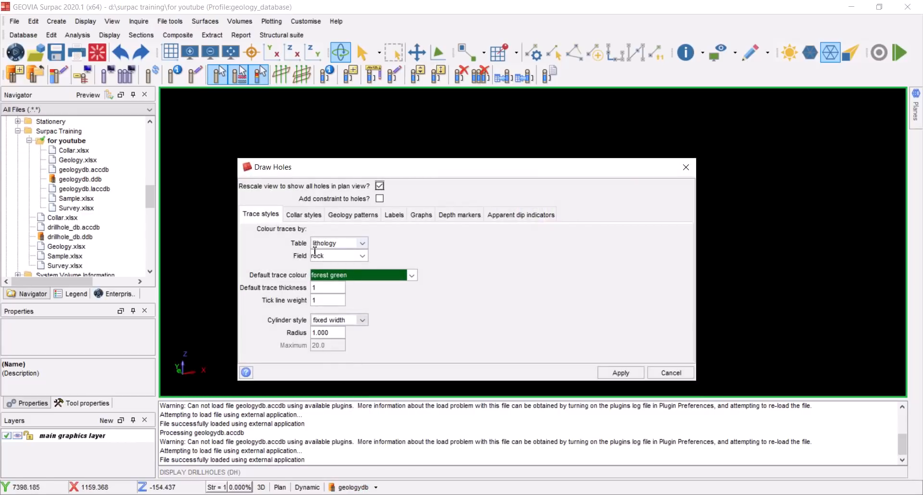
left_click(620, 373)
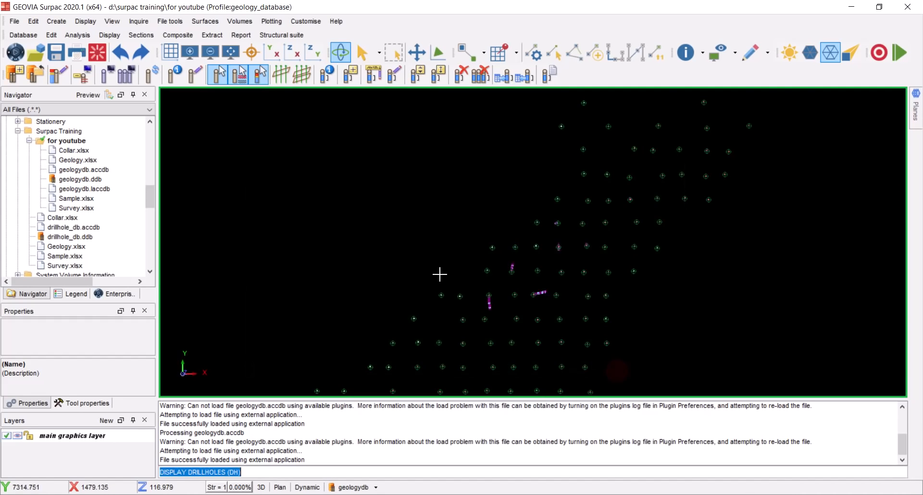
Examine the rock-coloured drillhole traces in 3D from several angles and distances
left_click_drag(443, 262, 518, 243)
scroll(549, 228, "up", 6)
scroll(518, 244, "down", 5)
left_click_drag(645, 287, 590, 269)
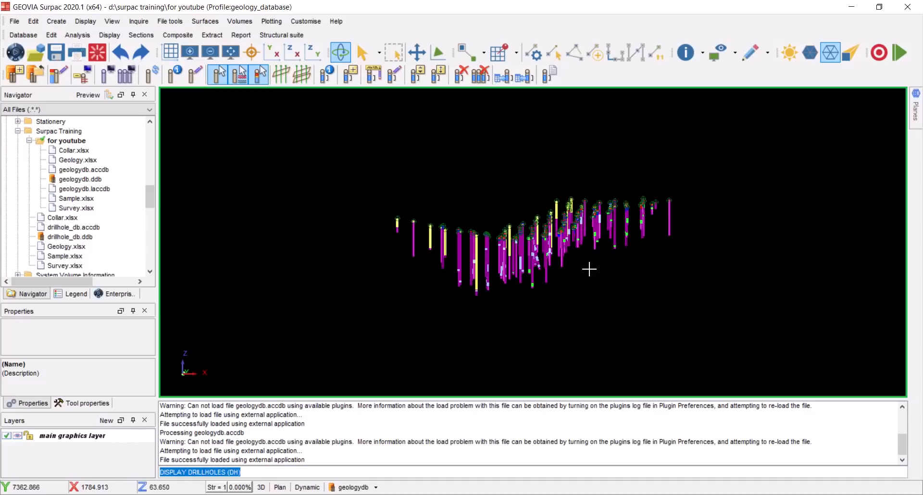
left_click_drag(587, 262, 585, 281)
scroll(585, 281, "up", 4)
scroll(586, 280, "down", 4)
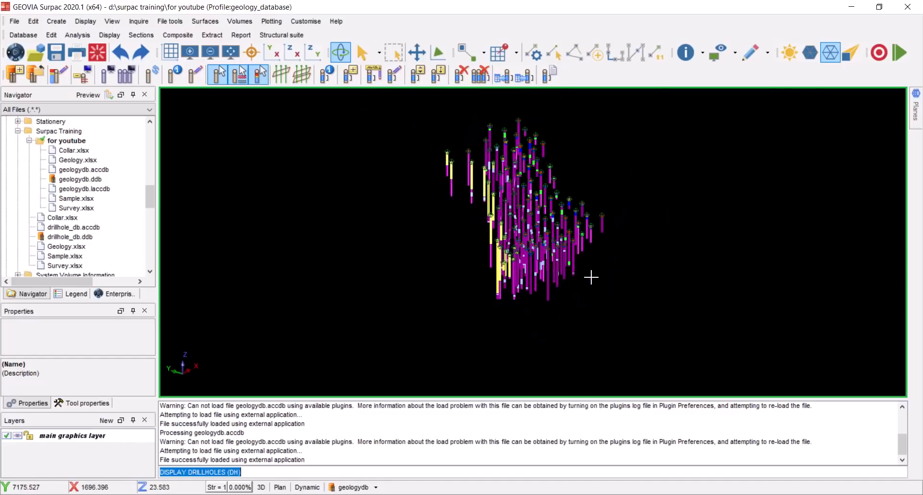
left_click_drag(553, 195, 541, 170)
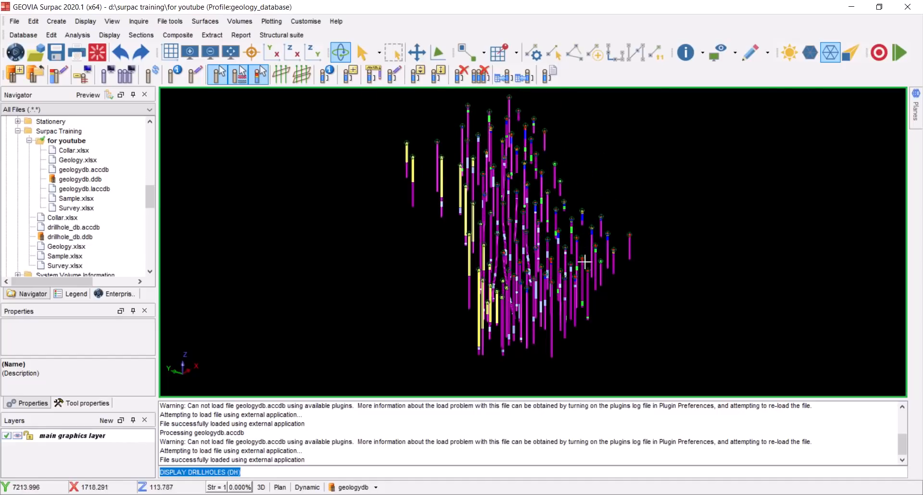
left_click_drag(585, 261, 631, 245)
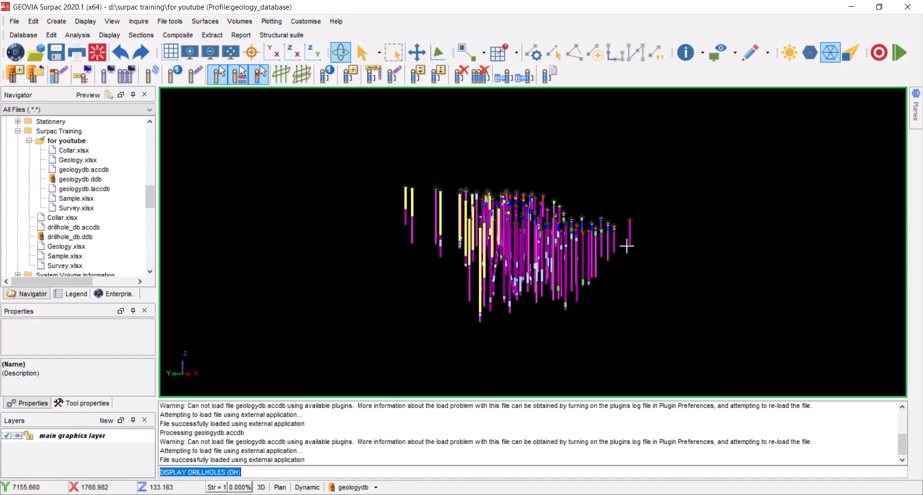
left_click_drag(557, 262, 537, 262)
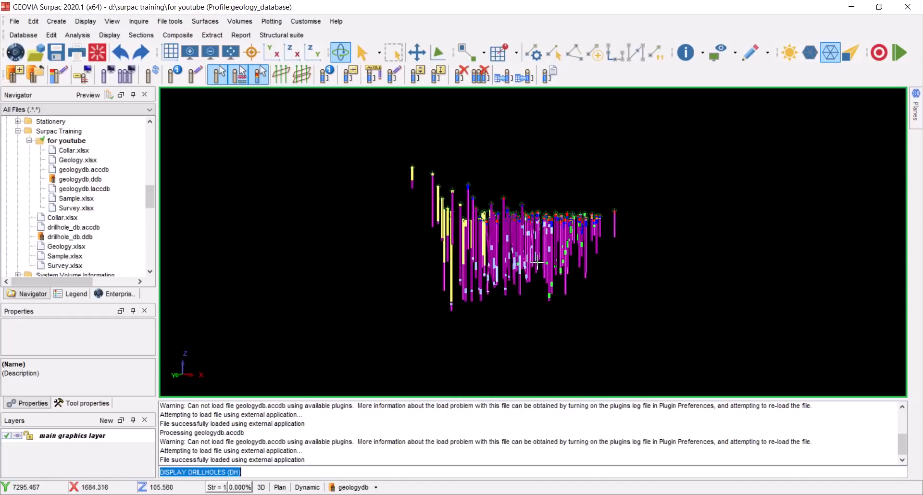
left_click_drag(599, 237, 556, 284)
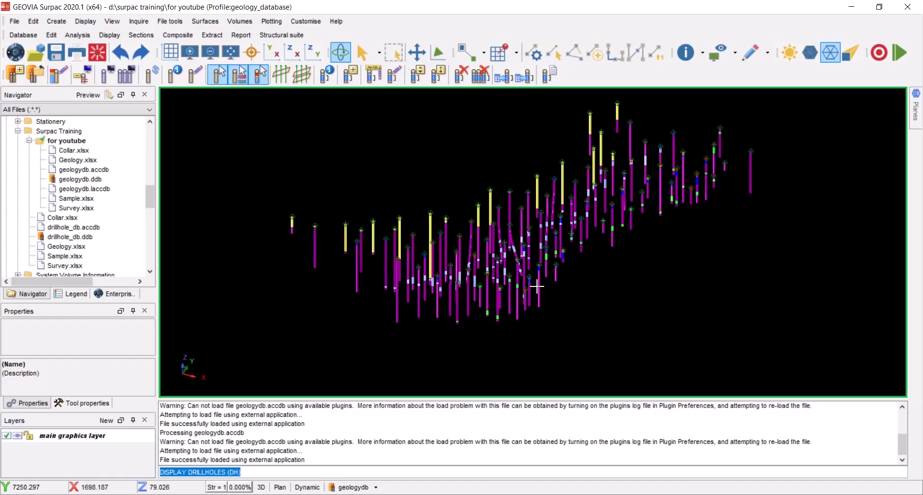
left_click_drag(470, 206, 583, 248)
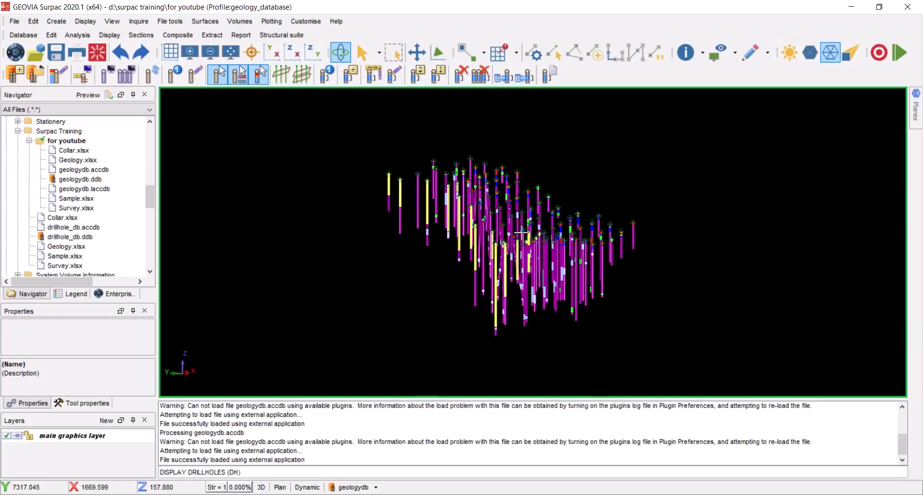
left_click_drag(633, 262, 542, 251)
left_click_drag(424, 248, 449, 242)
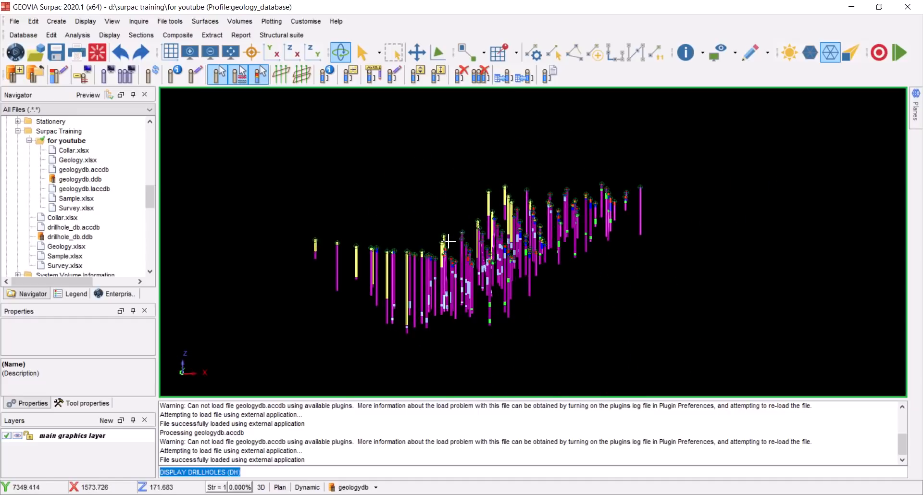